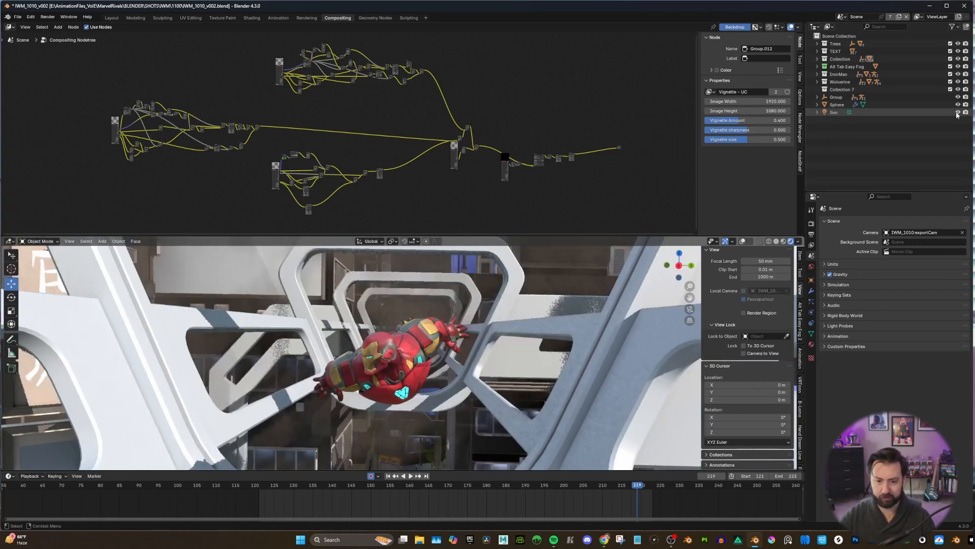
# Compare the shot with and without the Alt Tab Easy Fog collection, leave the fog visible, and return to the camera view.
pyautogui.click(958, 67)
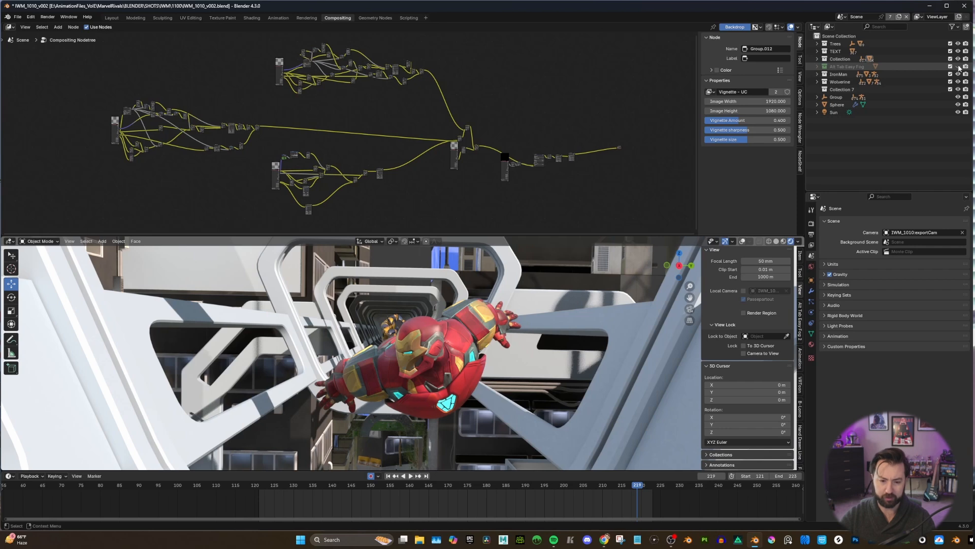
pyautogui.click(958, 67)
pyautogui.moveTo(556, 305); pyautogui.dragTo(532, 309, button='middle')
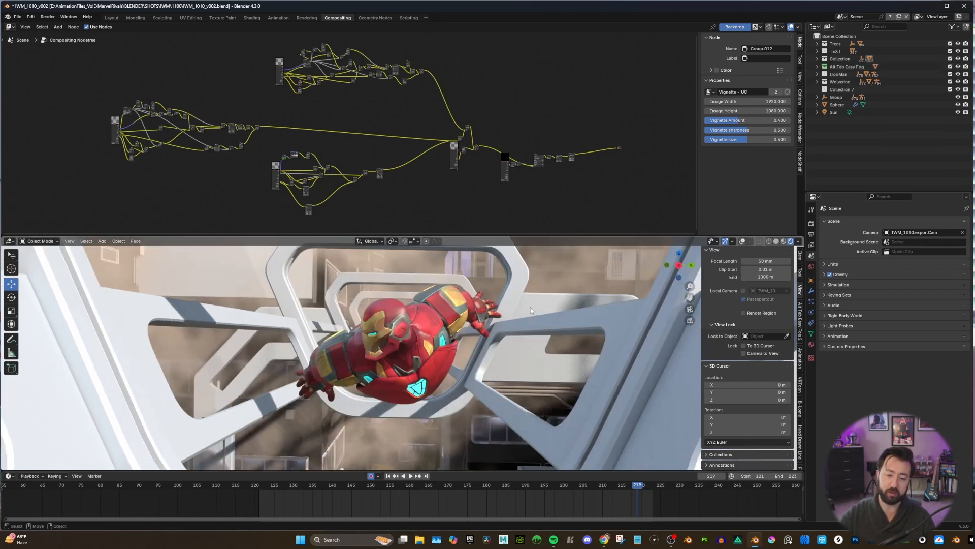
pyautogui.click(689, 309)
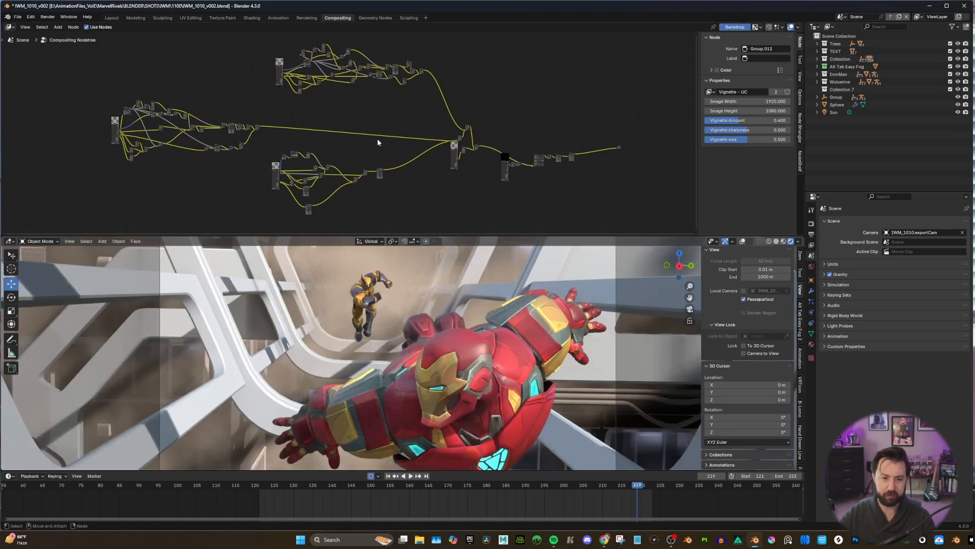
# Examine the three separate node branches in the compositing tree and the merging section that leads to the output.
pyautogui.moveTo(337, 76)
pyautogui.mouseDown(button='middle')
pyautogui.moveTo(362, 96)
pyautogui.moveTo(336, 95)
pyautogui.mouseUp(button='middle')
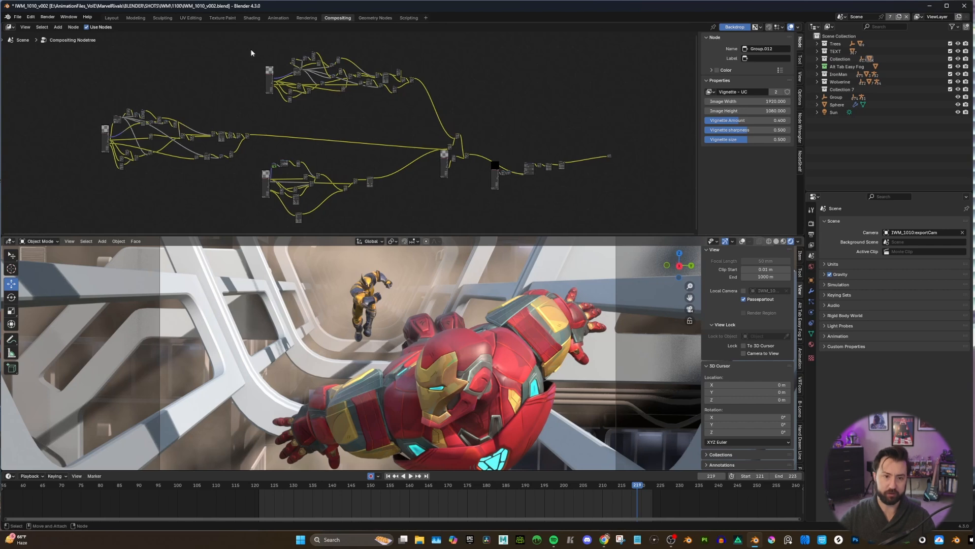
pyautogui.moveTo(247, 41); pyautogui.dragTo(436, 98)
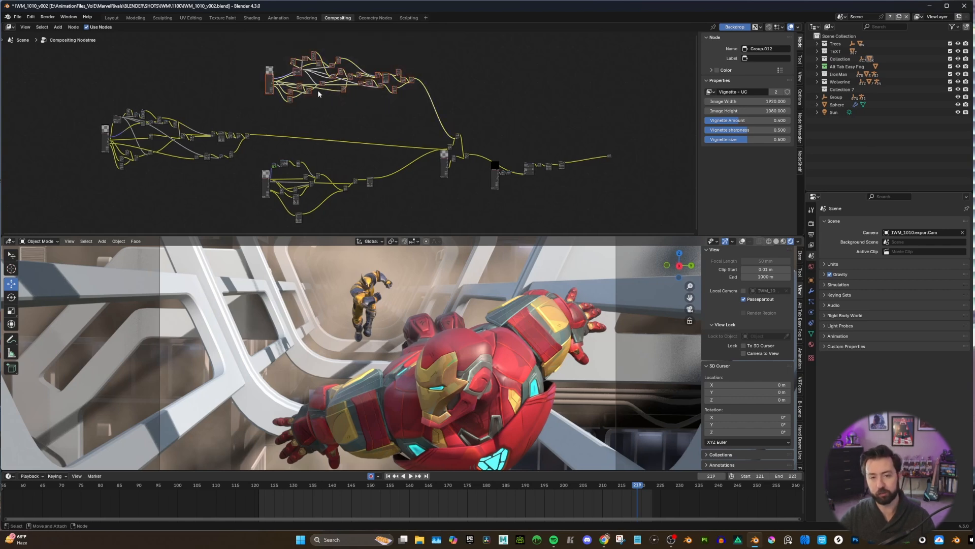
pyautogui.moveTo(74, 92); pyautogui.dragTo(251, 179)
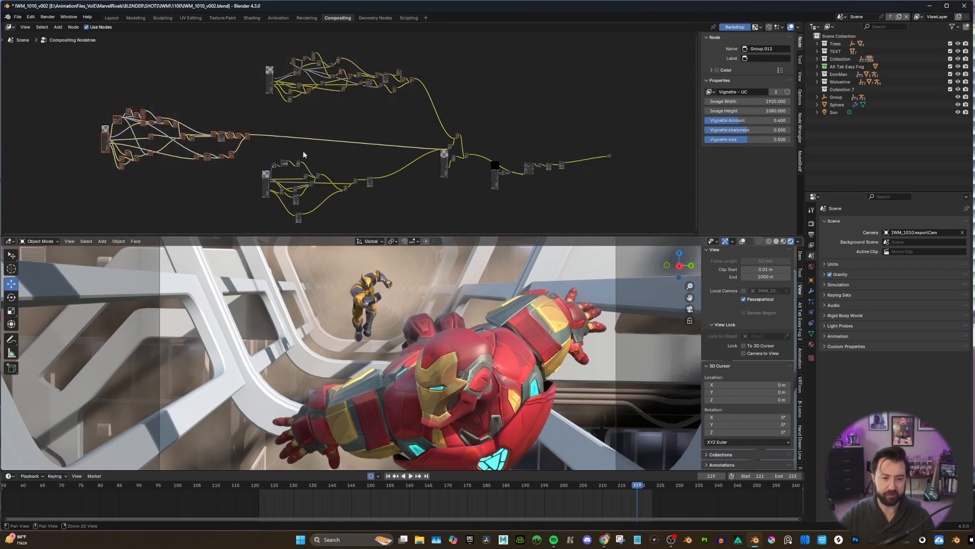
pyautogui.moveTo(304, 155); pyautogui.dragTo(289, 142, button='middle')
pyautogui.moveTo(245, 136); pyautogui.dragTo(328, 178)
pyautogui.moveTo(386, 155); pyautogui.dragTo(323, 158, button='middle')
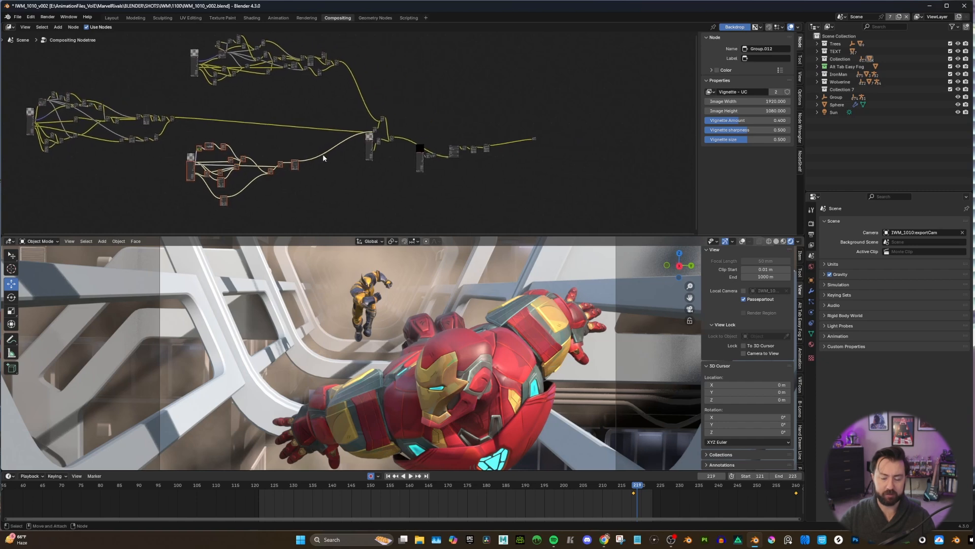
pyautogui.scroll(2, 376, 135)
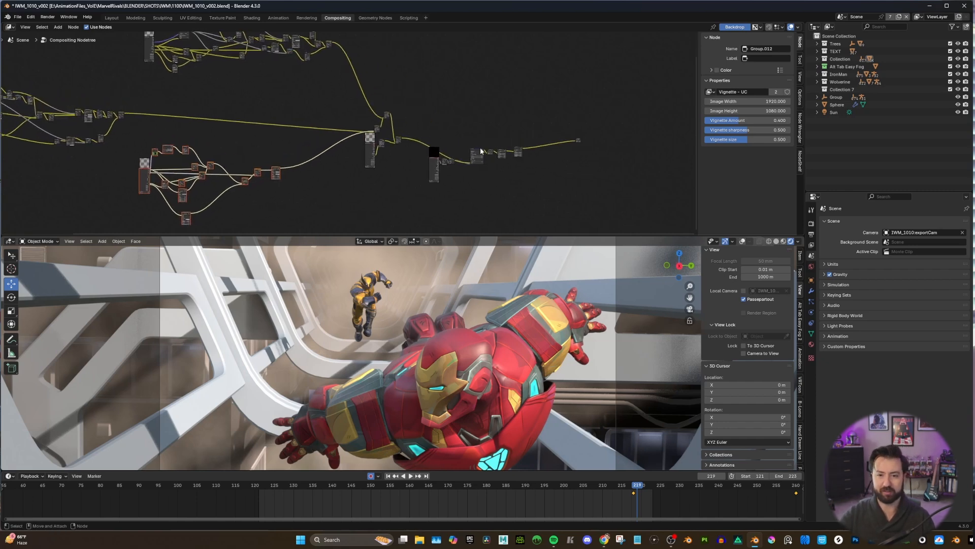
pyautogui.press('Home')
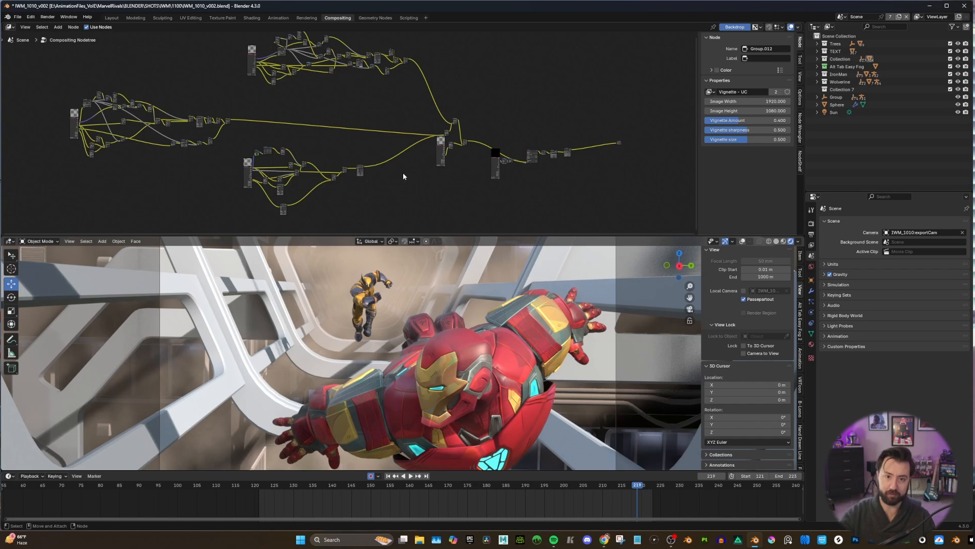
# Set the viewport compositor to Always and feed the Iron Man branch's final Mix output into the relocated Composite node.
pyautogui.moveTo(619, 143); pyautogui.dragTo(253, 112)
pyautogui.moveTo(249, 131); pyautogui.dragTo(367, 134, button='middle')
pyautogui.scroll(8, 367, 134)
pyautogui.click(798, 241)
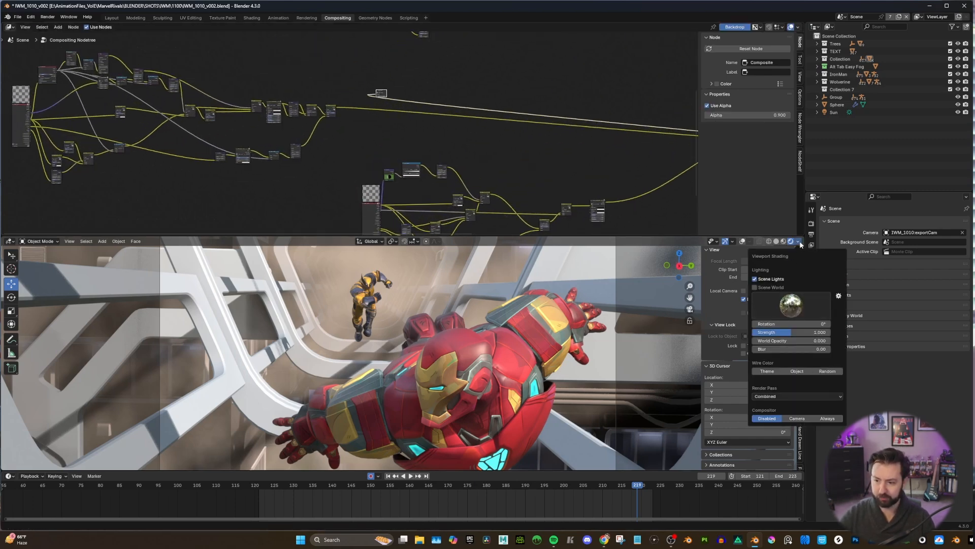
pyautogui.click(827, 418)
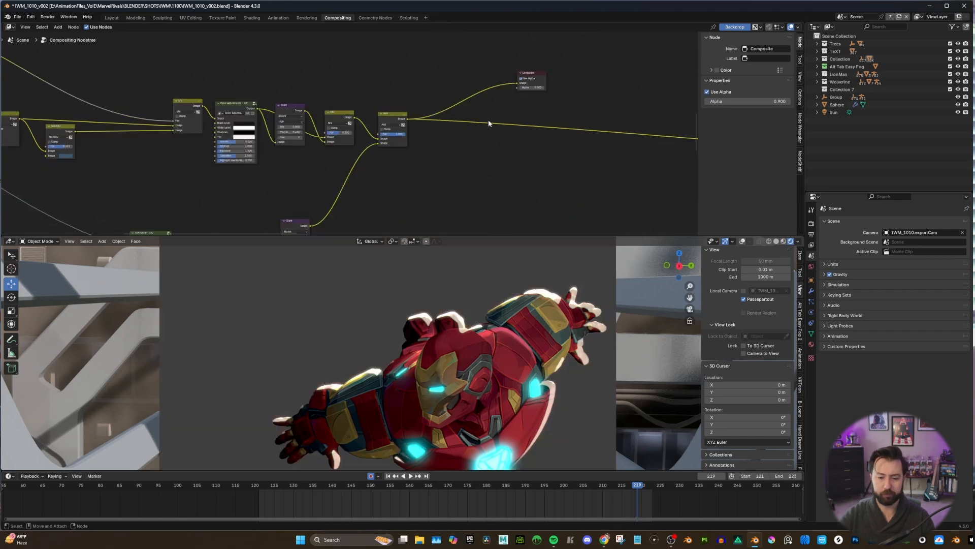
# Move the Composite node near the Ironman Cryptomatte node and connect the Matte output to it to preview the matte.
pyautogui.scroll(-3, 407, 130)
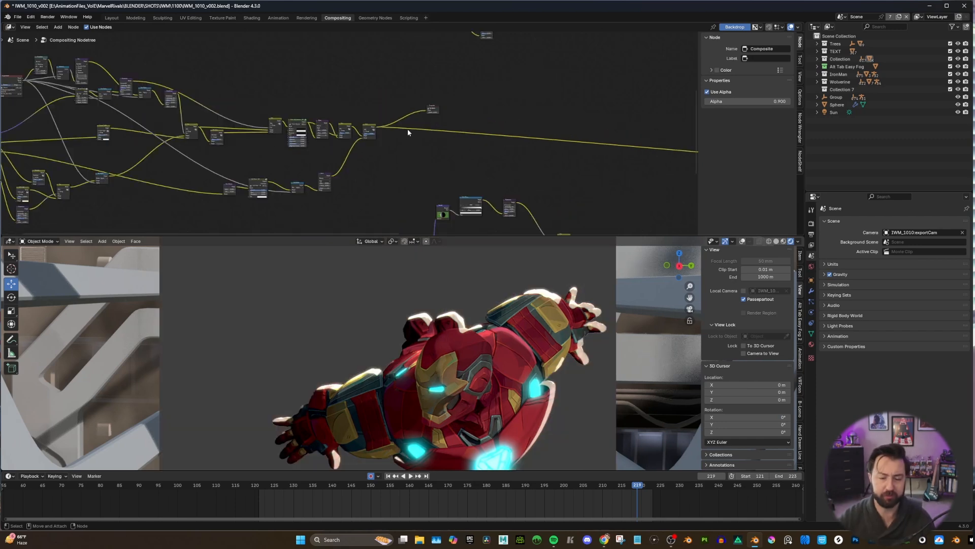
pyautogui.moveTo(407, 129); pyautogui.dragTo(323, 131, button='middle')
pyautogui.scroll(1, 321, 133)
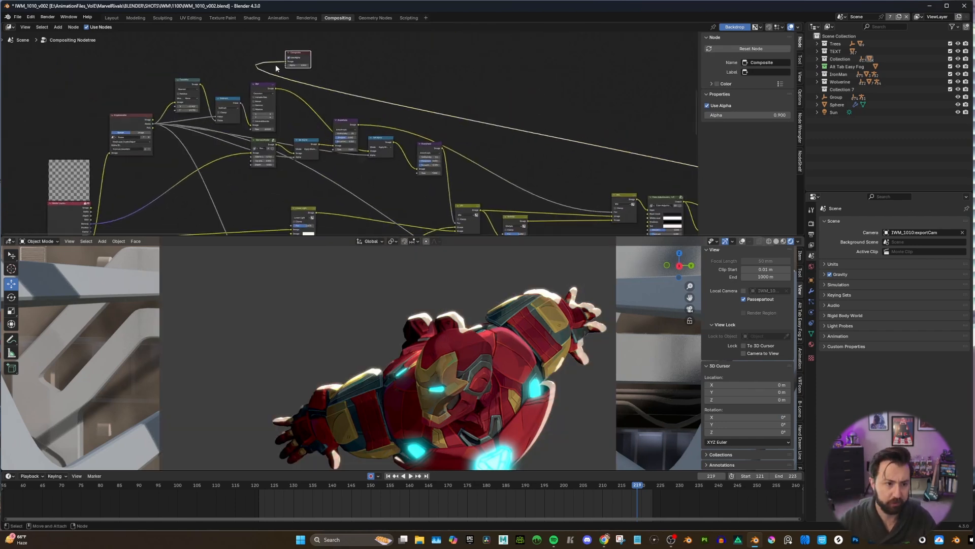
pyautogui.moveTo(177, 120); pyautogui.dragTo(254, 107, button='middle')
pyautogui.scroll(1, 251, 105)
pyautogui.click(170, 105)
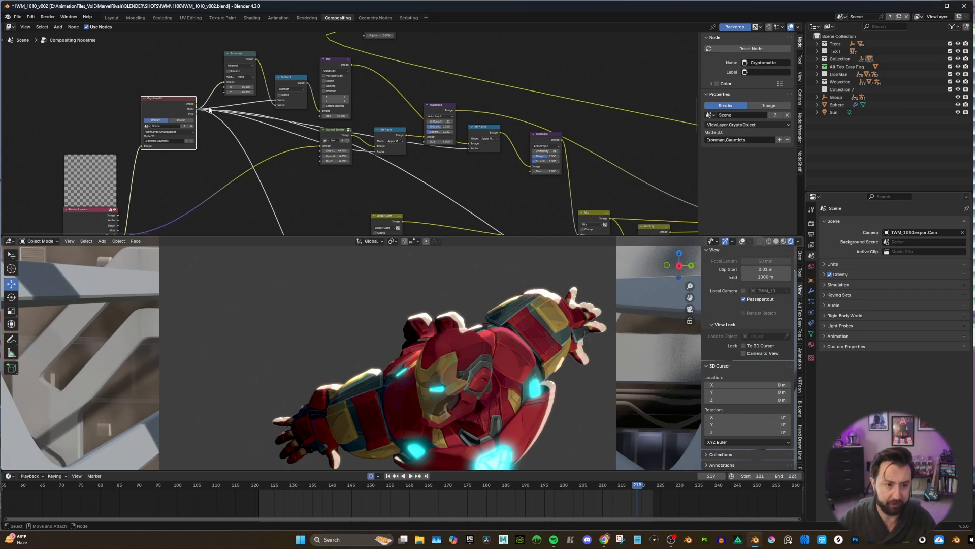
pyautogui.moveTo(195, 107); pyautogui.dragTo(365, 59)
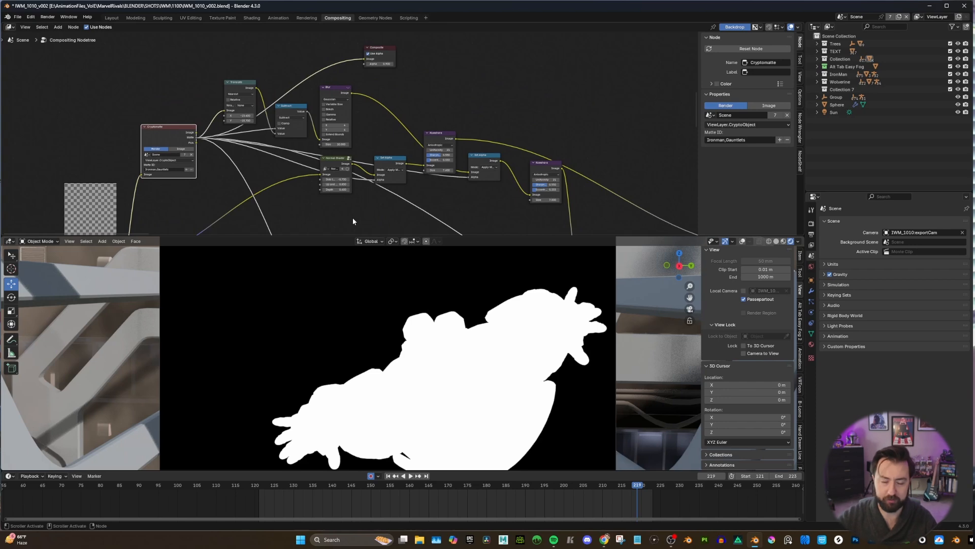
# Compare the Translate node's shifted matte with the original Cryptomatte matte by connecting each one to the Composite node.
pyautogui.scroll(-4, 198, 137)
pyautogui.moveTo(198, 138); pyautogui.dragTo(236, 72, button='middle')
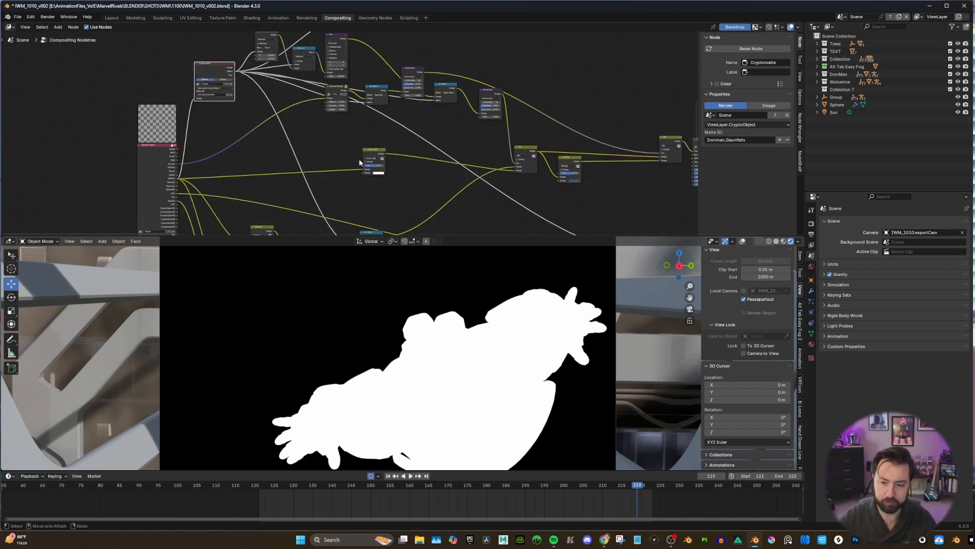
pyautogui.scroll(-1, 376, 160)
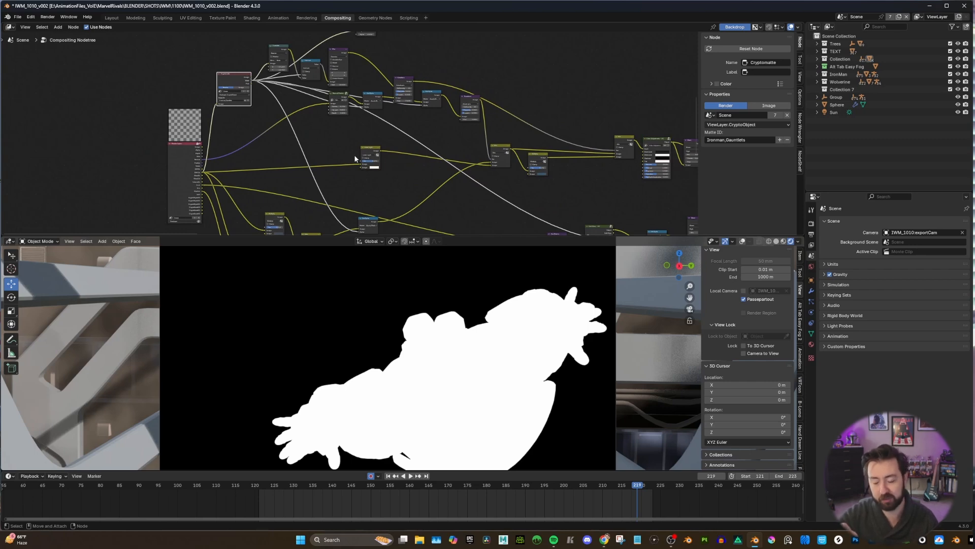
pyautogui.scroll(8, 272, 54)
pyautogui.moveTo(273, 54); pyautogui.dragTo(226, 87, button='middle')
pyautogui.moveTo(238, 74); pyautogui.dragTo(228, 72)
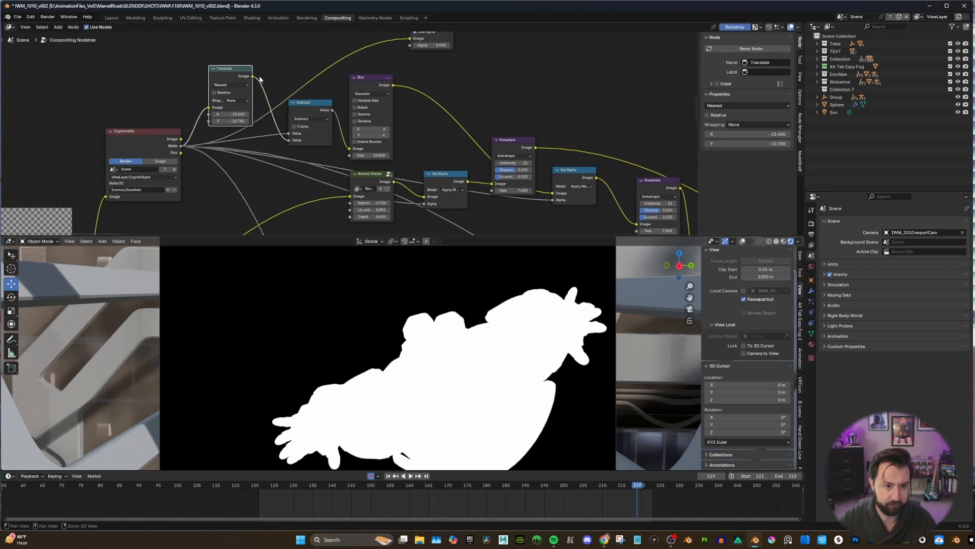
pyautogui.moveTo(255, 81); pyautogui.dragTo(224, 100, button='middle')
pyautogui.moveTo(175, 158); pyautogui.dragTo(157, 138, button='middle')
pyautogui.moveTo(199, 105); pyautogui.dragTo(356, 68)
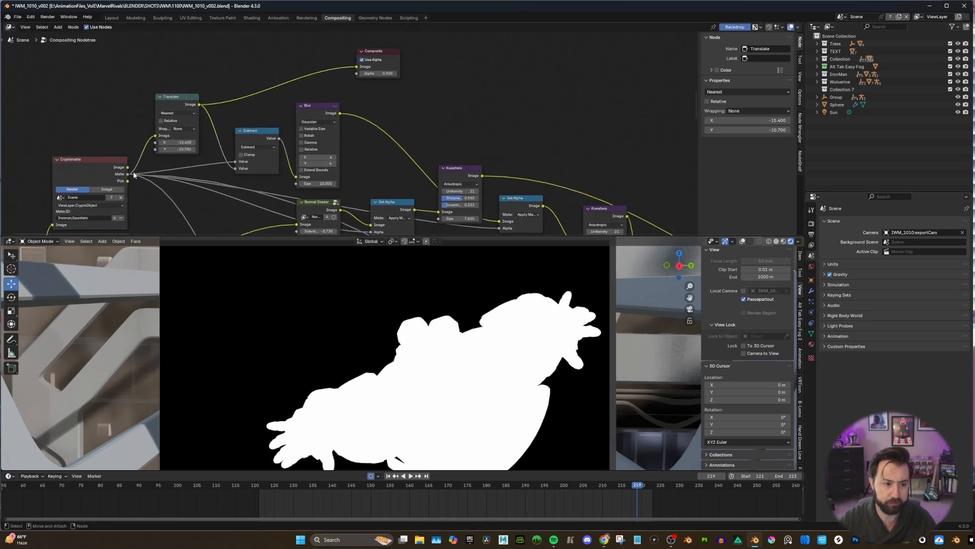
pyautogui.moveTo(128, 174); pyautogui.dragTo(361, 68)
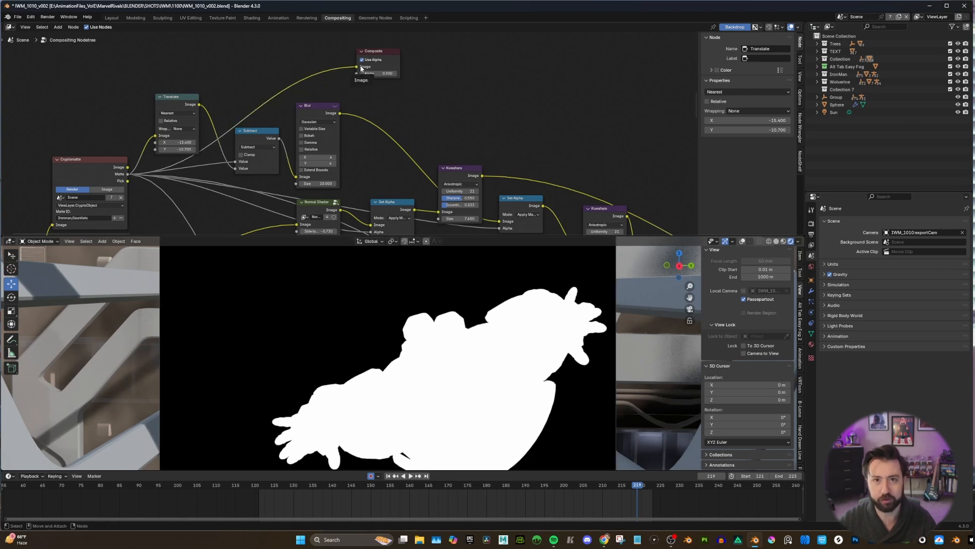
# Connect the Subtract node's Value output to the Composite node to preview the rim mask.
pyautogui.moveTo(221, 99); pyautogui.dragTo(224, 82, button='middle')
pyautogui.moveTo(192, 98); pyautogui.dragTo(199, 97)
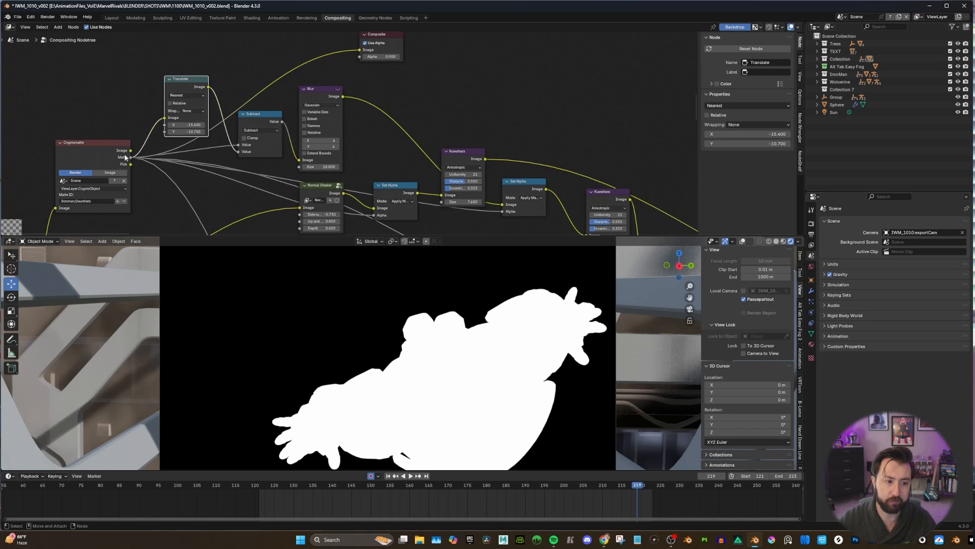
pyautogui.moveTo(282, 126); pyautogui.dragTo(273, 133, button='middle')
pyautogui.moveTo(273, 131); pyautogui.dragTo(350, 58)
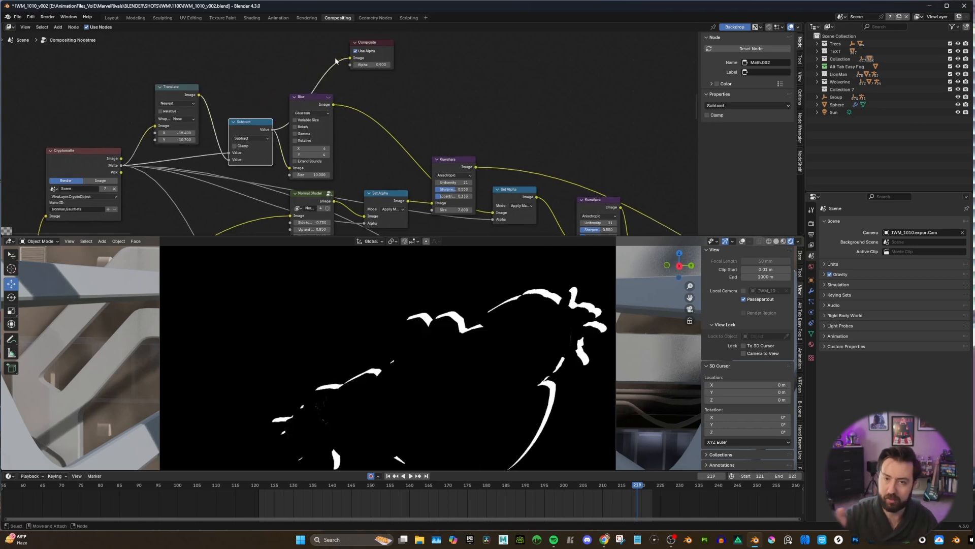
pyautogui.moveTo(178, 133); pyautogui.dragTo(285, 140)
pyautogui.hotkey('ctrl', 'z')
pyautogui.hotkey('ctrl', 'z')
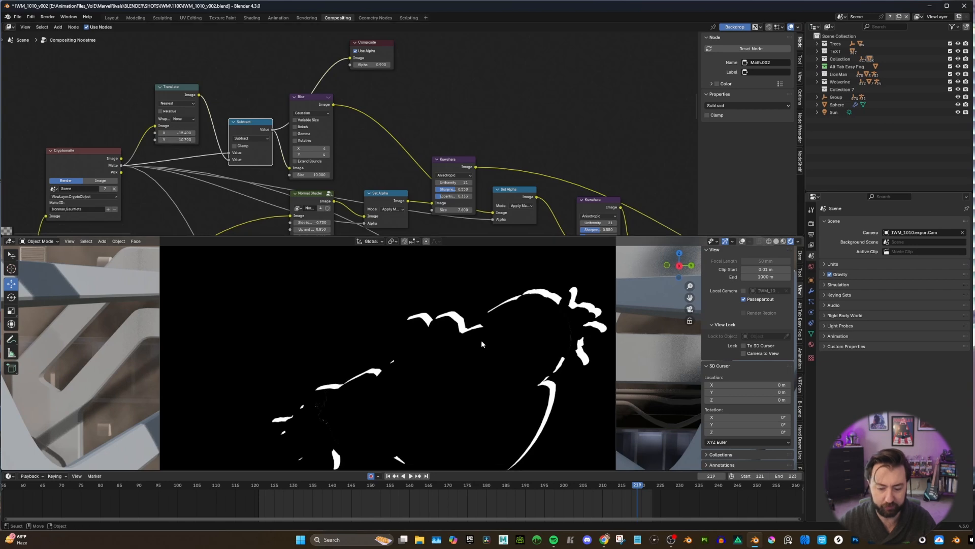
# Play the animation and scrub the timeline to frame 214 to review the rim mask in motion.
pyautogui.click(391, 486)
pyautogui.press('space')
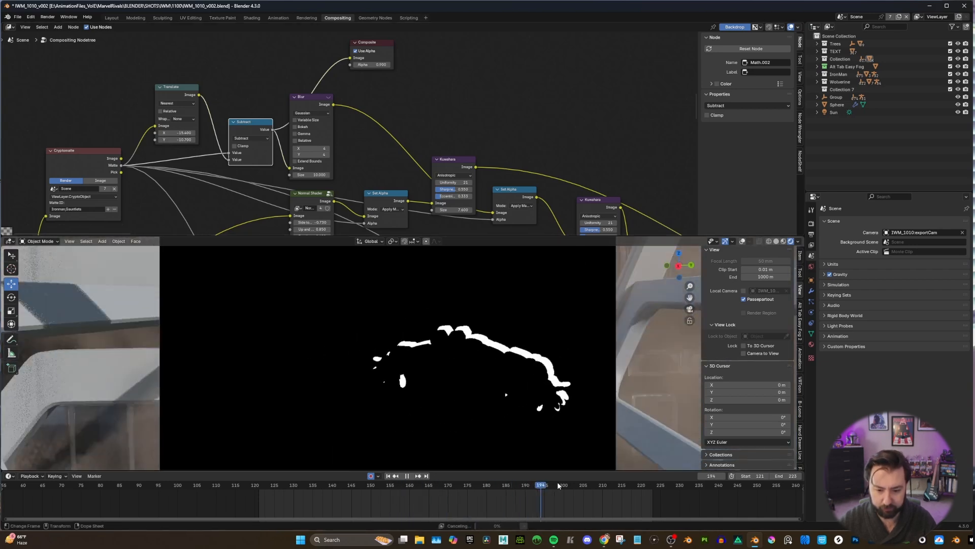
pyautogui.moveTo(558, 482); pyautogui.dragTo(625, 485)
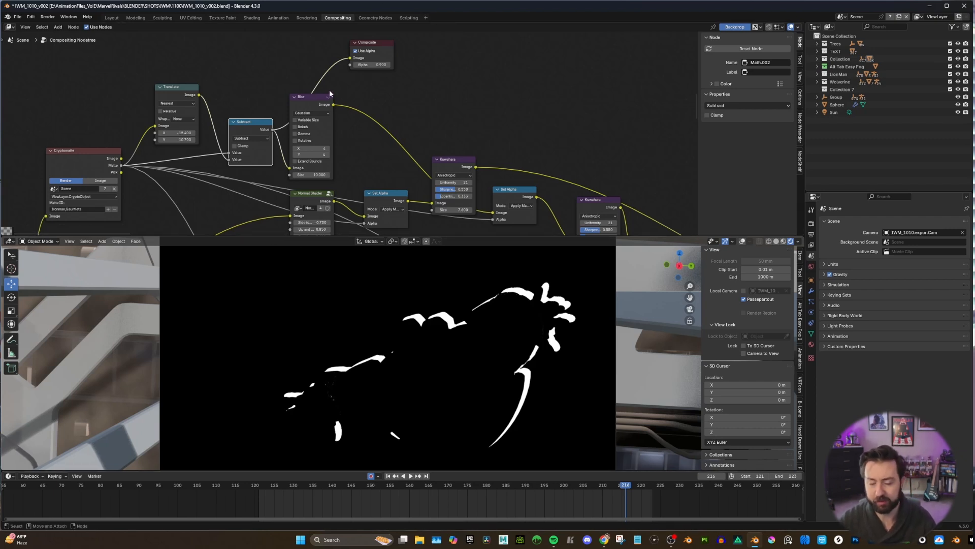
# Connect the Blur node's Image output to the Composite node and move the Composite node beyond the Set Alpha node.
pyautogui.scroll(-2, 336, 98)
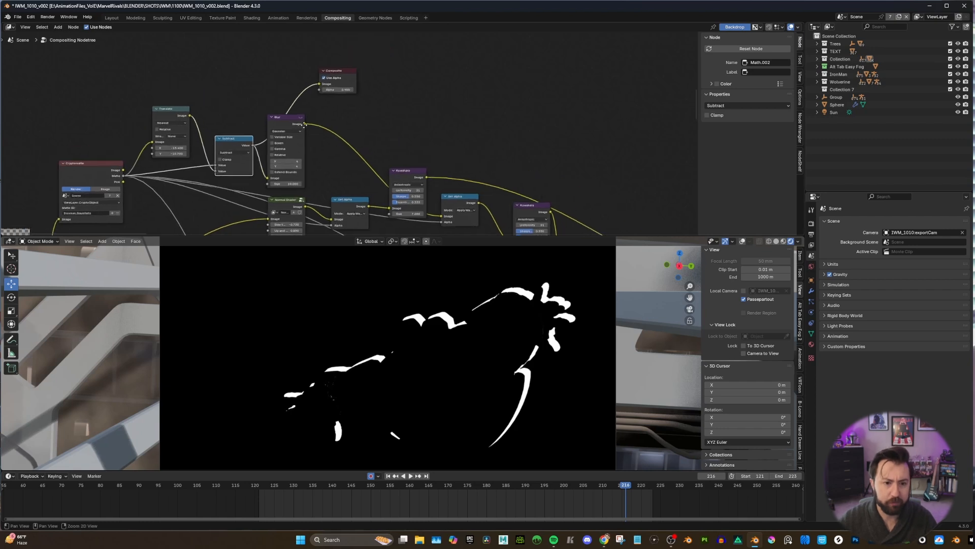
pyautogui.click(304, 123)
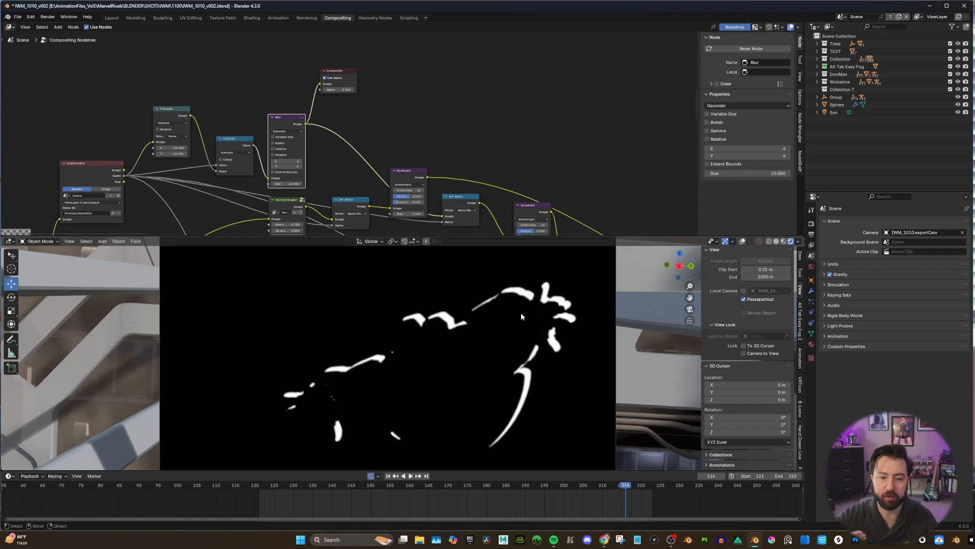
pyautogui.moveTo(297, 103); pyautogui.dragTo(270, 99, button='middle')
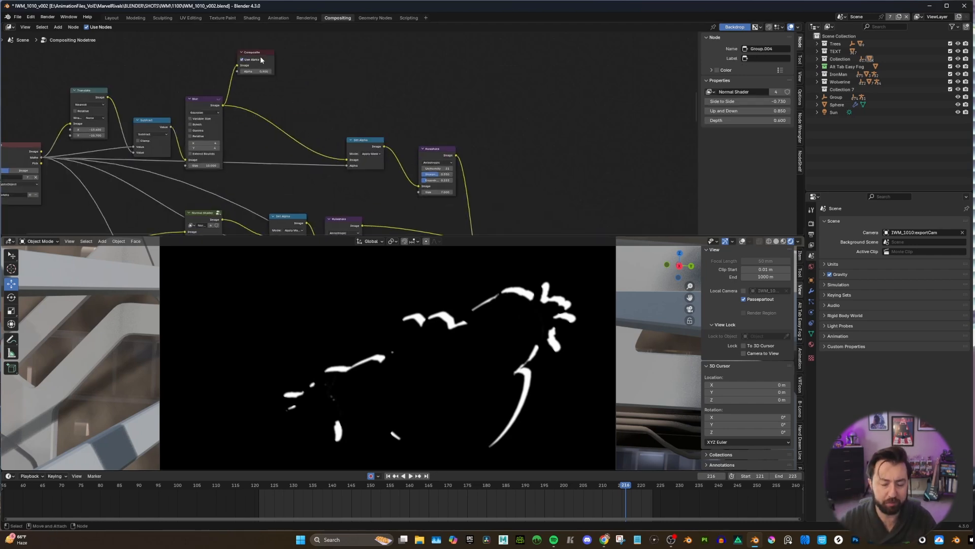
pyautogui.moveTo(262, 55); pyautogui.dragTo(460, 75)
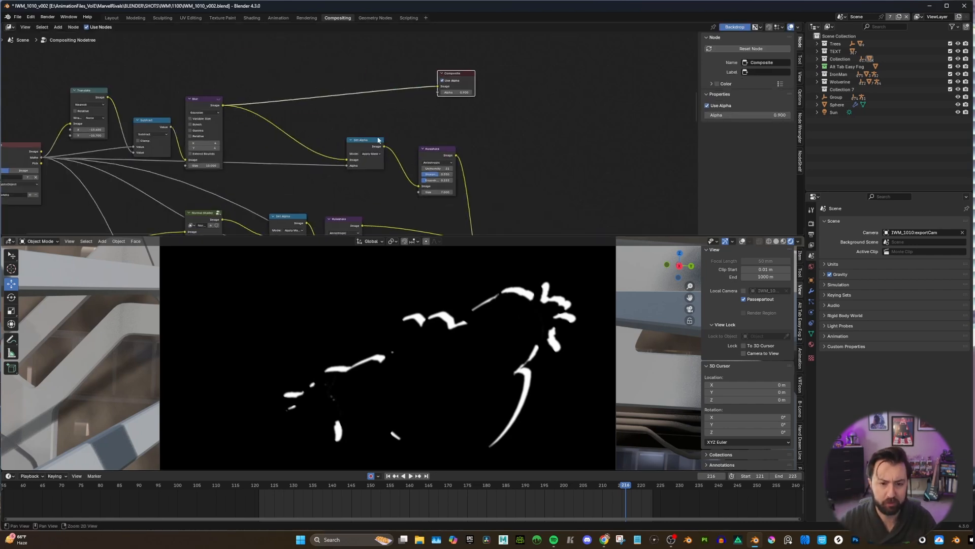
# Connect the Set Alpha node's output to the Composite node to preview the blurred rim masked by the character's matte.
pyautogui.moveTo(378, 137); pyautogui.dragTo(373, 135, button='middle')
pyautogui.moveTo(323, 159); pyautogui.dragTo(396, 145, button='middle')
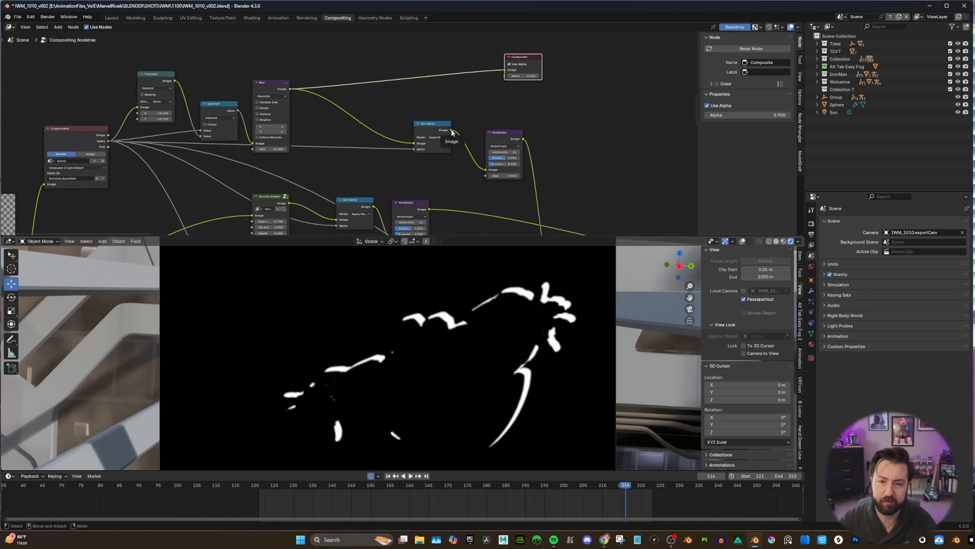
pyautogui.moveTo(451, 131); pyautogui.dragTo(505, 70)
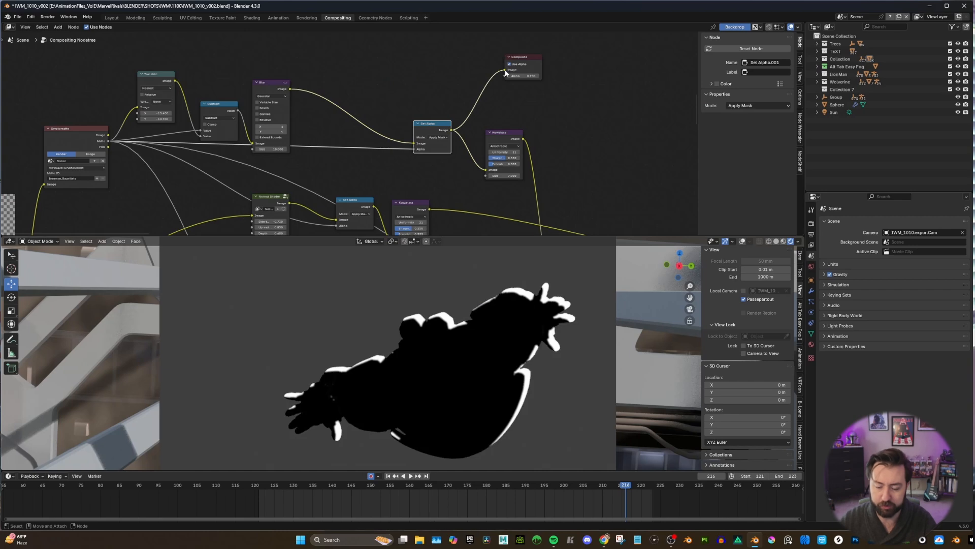
# Connect the output of the Kuwahara node that follows Set Alpha to the Composite node to preview the filtered rim.
pyautogui.scroll(-1, 457, 138)
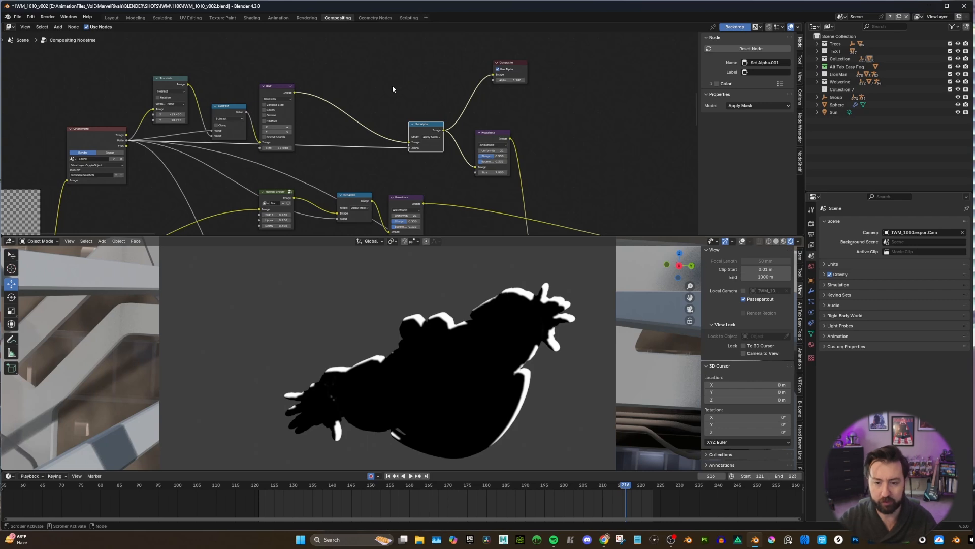
pyautogui.moveTo(518, 140); pyautogui.dragTo(396, 154, button='middle')
pyautogui.scroll(3, 359, 146)
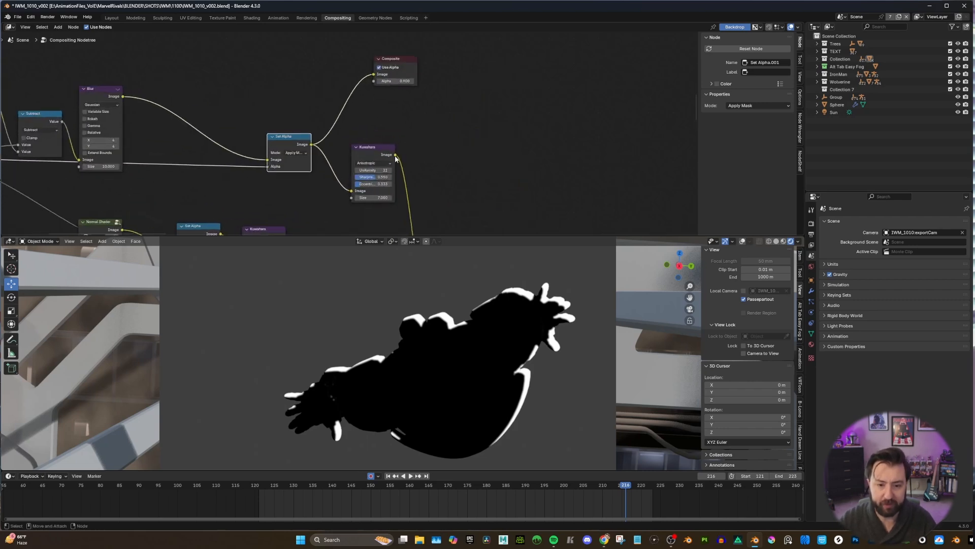
pyautogui.moveTo(395, 155); pyautogui.dragTo(363, 82)
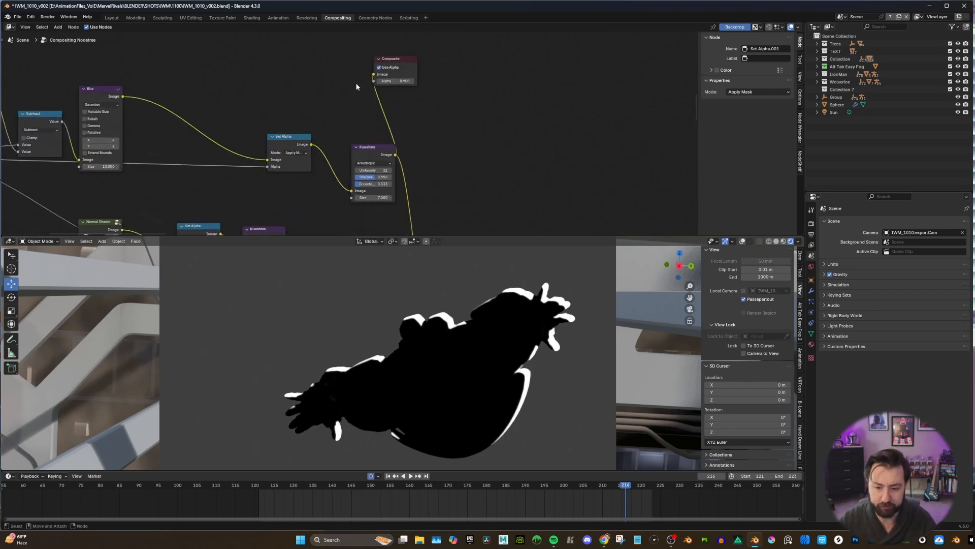
pyautogui.scroll(-2, 356, 84)
pyautogui.moveTo(398, 143)
pyautogui.mouseDown(button='middle')
pyautogui.moveTo(381, 91)
pyautogui.moveTo(405, 159)
pyautogui.mouseUp(button='middle')
pyautogui.scroll(-2, 381, 92)
pyautogui.moveTo(314, 137); pyautogui.dragTo(362, 87)
pyautogui.moveTo(377, 146); pyautogui.dragTo(359, 87)
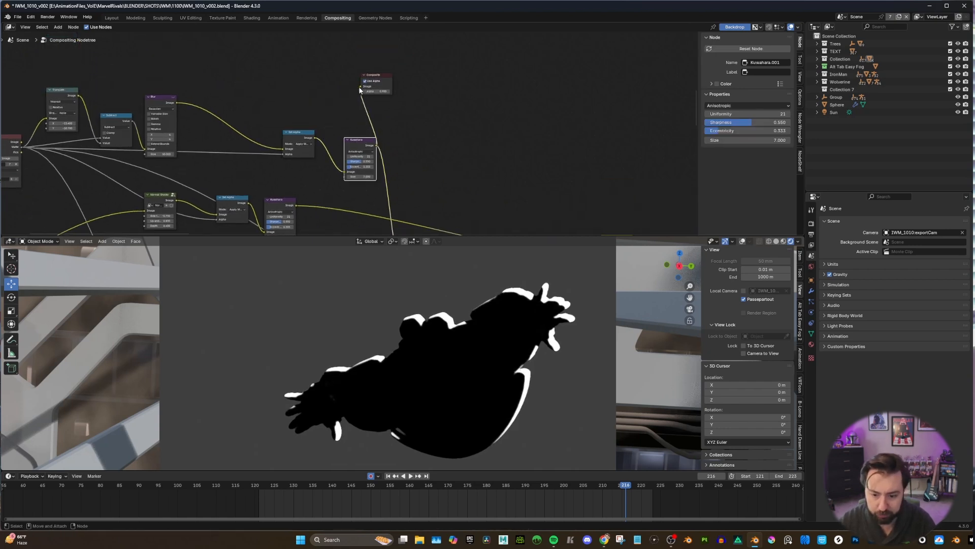
pyautogui.click(449, 126)
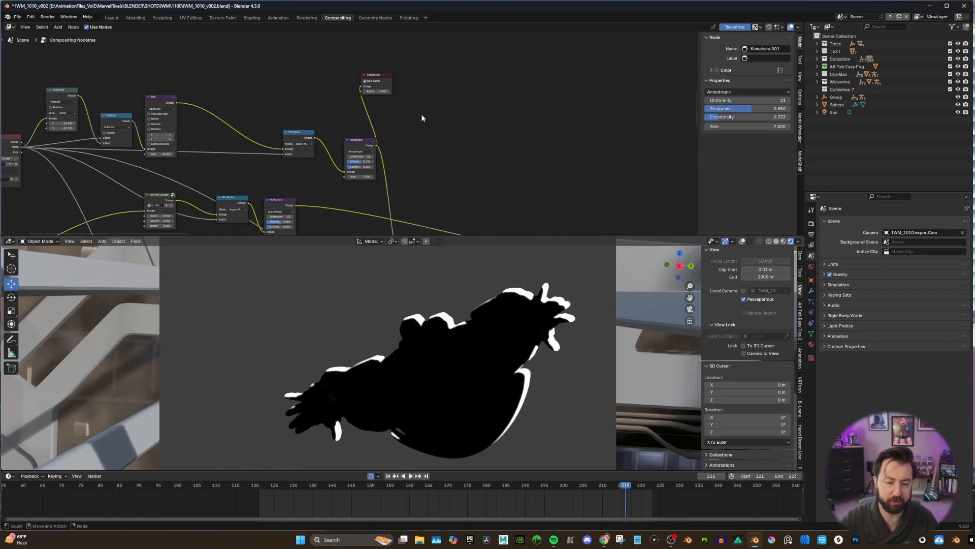
# Move the Composite node away from the rim-light Kuwahara node, down beside the Mix and Set Alpha nodes of the shadow branch.
pyautogui.scroll(-5, 415, 134)
pyautogui.scroll(1, 412, 142)
pyautogui.moveTo(410, 140); pyautogui.dragTo(415, 102, button='middle')
pyautogui.moveTo(376, 57); pyautogui.dragTo(453, 83)
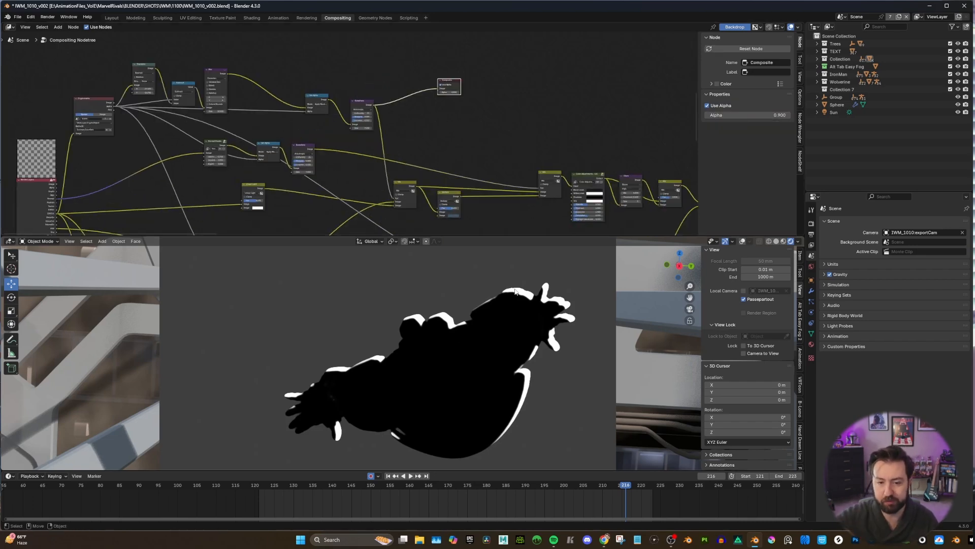
pyautogui.moveTo(368, 194); pyautogui.dragTo(416, 150, button='middle')
pyautogui.moveTo(498, 40); pyautogui.dragTo(487, 89)
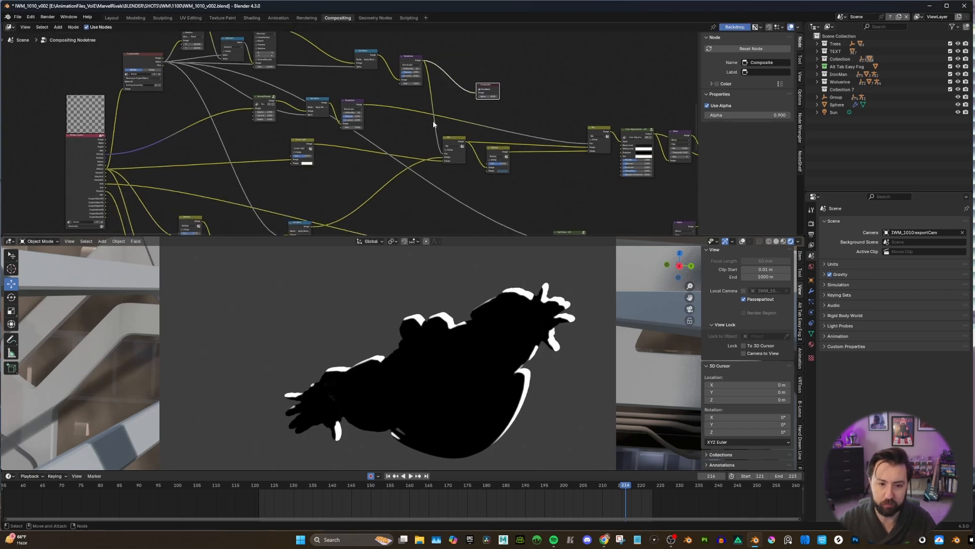
pyautogui.moveTo(434, 149); pyautogui.dragTo(434, 111, button='middle')
pyautogui.moveTo(489, 49); pyautogui.dragTo(415, 115)
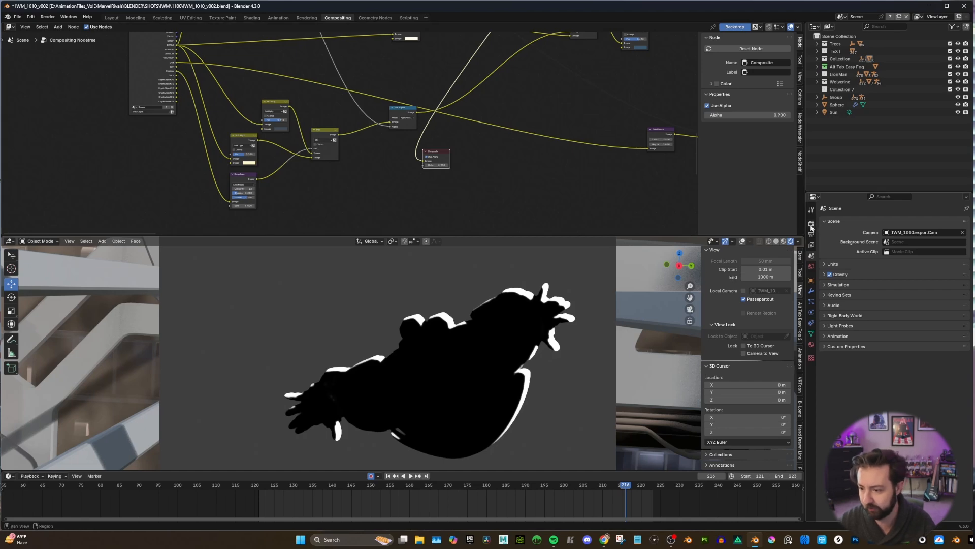
# Open the view layer settings and examine the enabled light passes, including Shadow.
pyautogui.click(812, 245)
pyautogui.click(811, 237)
pyautogui.click(812, 246)
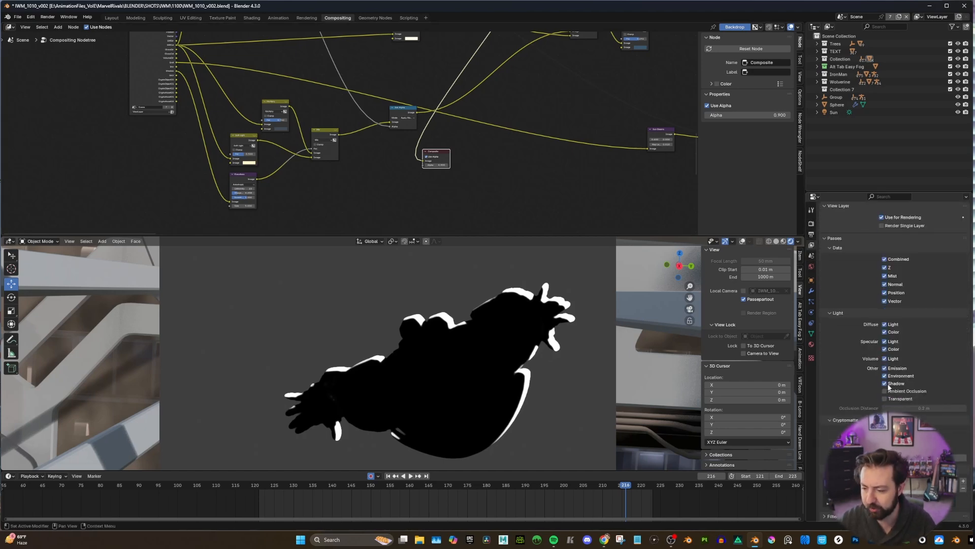
# Preview the Render Layers node's Shadow pass through the Composite node, followed by its Kuwahara-filtered version.
pyautogui.moveTo(175, 75); pyautogui.dragTo(455, 167)
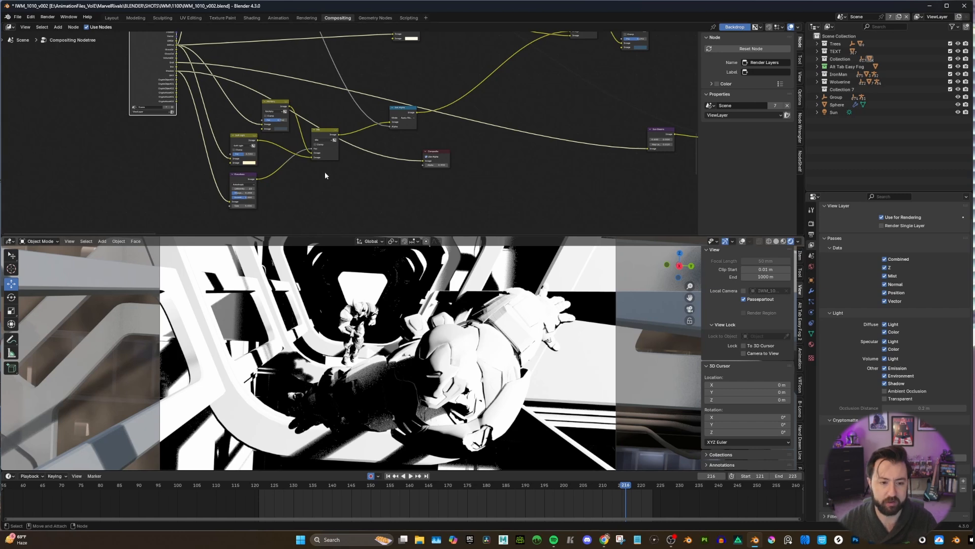
pyautogui.moveTo(330, 173); pyautogui.dragTo(338, 174, button='middle')
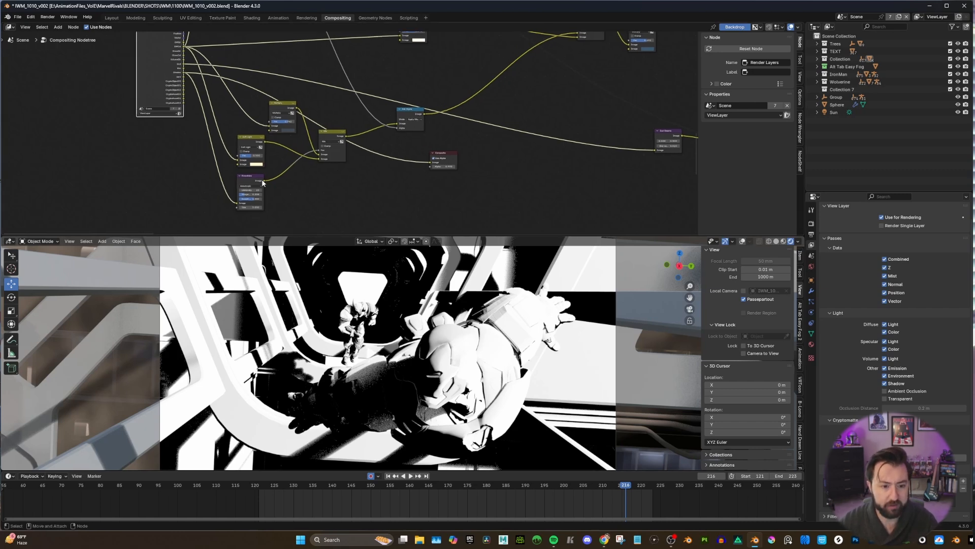
pyautogui.moveTo(263, 181)
pyautogui.mouseDown()
pyautogui.moveTo(428, 174)
pyautogui.moveTo(432, 162)
pyautogui.mouseUp()
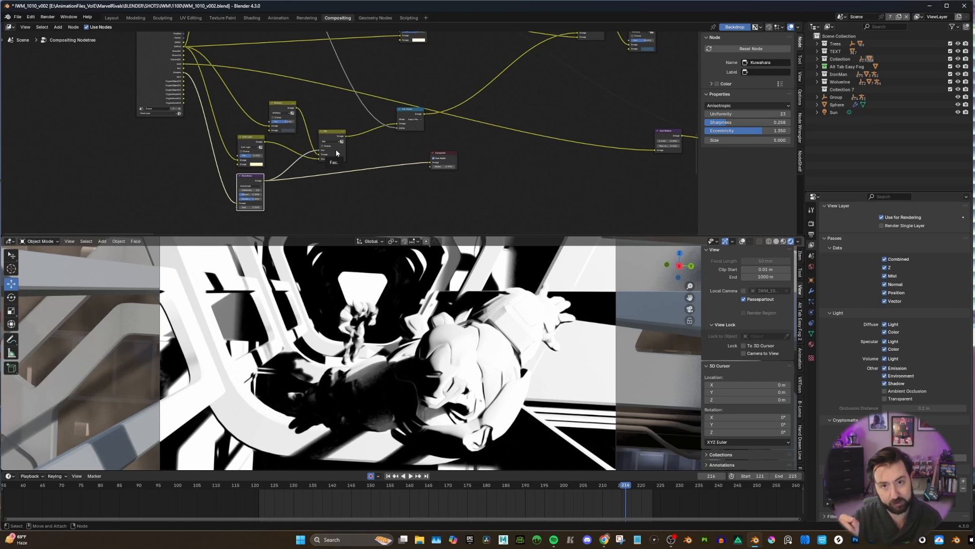
# Nudge the shadow branch's Mix node and connect the Multiply node's output to the Composite node to preview the darkened diffuse colour.
pyautogui.scroll(2, 312, 193)
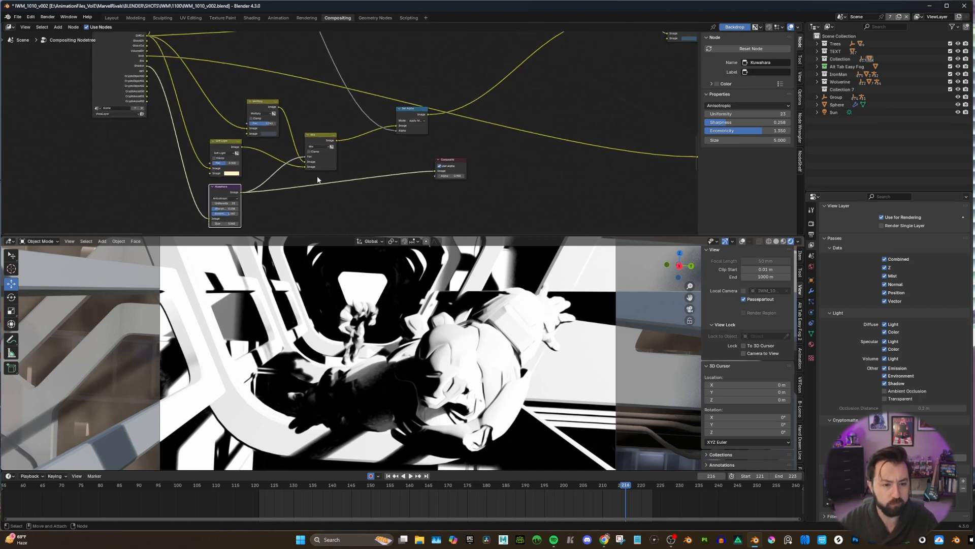
pyautogui.moveTo(242, 148); pyautogui.dragTo(247, 153, button='middle')
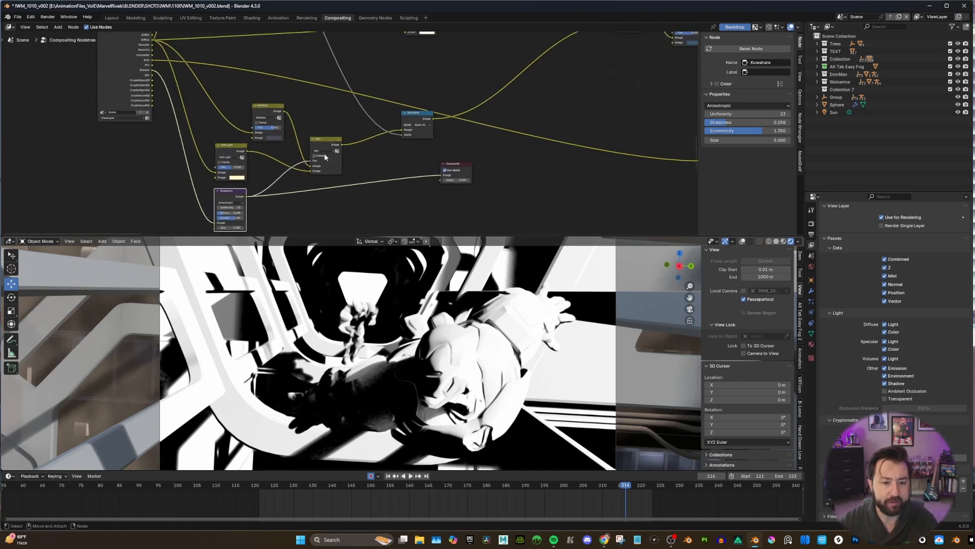
pyautogui.moveTo(322, 142); pyautogui.dragTo(326, 140)
pyautogui.moveTo(326, 140); pyautogui.dragTo(331, 128, button='middle')
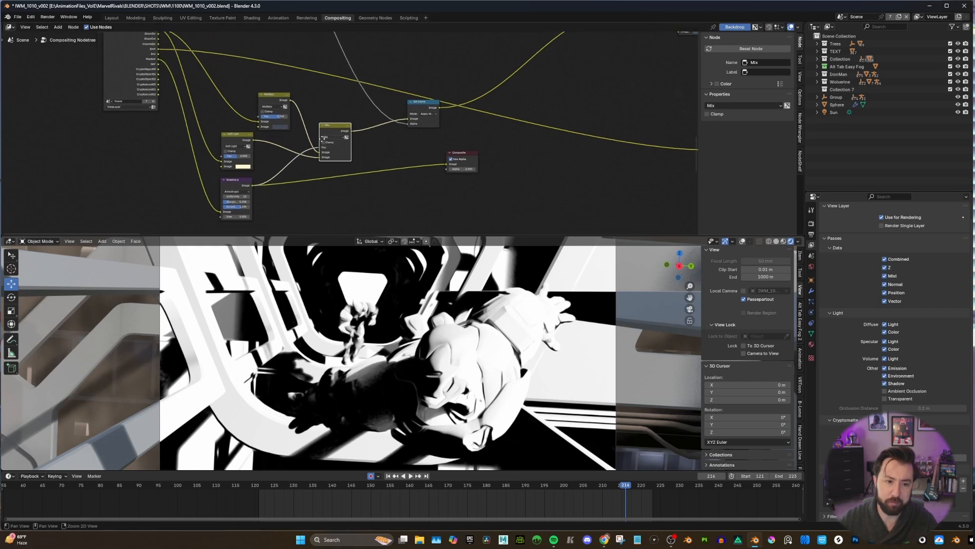
pyautogui.moveTo(291, 101); pyautogui.dragTo(447, 164)
pyautogui.moveTo(144, 36); pyautogui.dragTo(252, 93, button='middle')
pyautogui.scroll(1, 252, 94)
pyautogui.scroll(1, 253, 95)
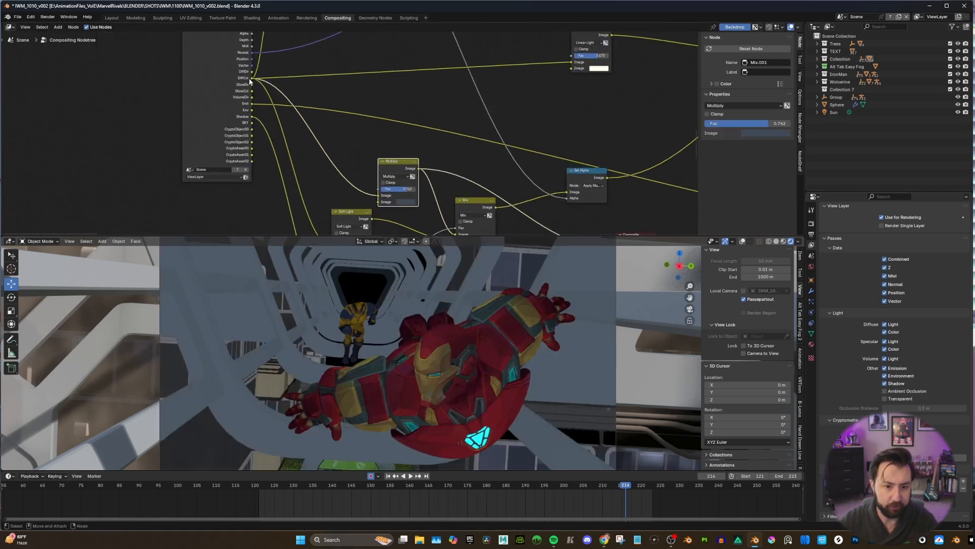
pyautogui.moveTo(435, 203); pyautogui.dragTo(417, 177, button='middle')
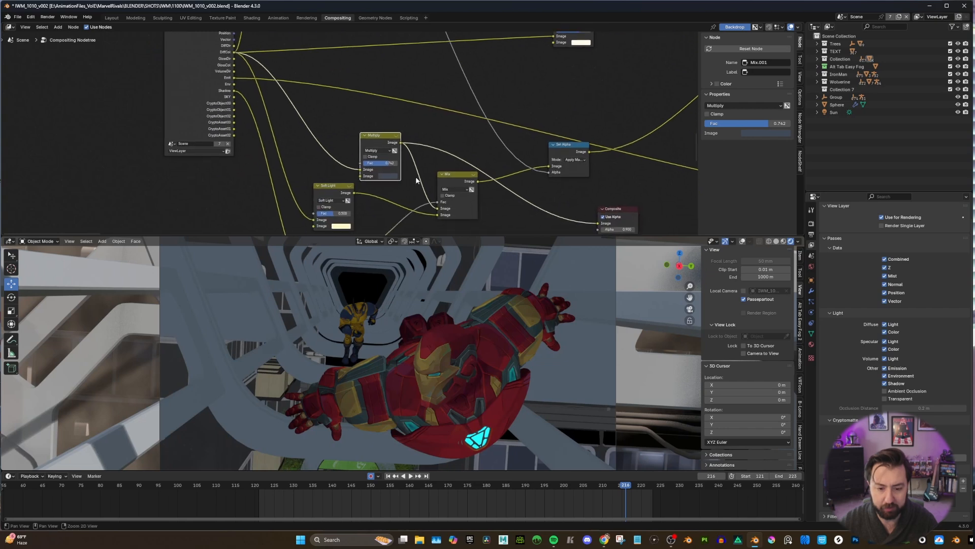
# Examine the colour swatches of the Multiply and Soft Light nodes that tint the shadow and lit areas.
pyautogui.click(383, 177)
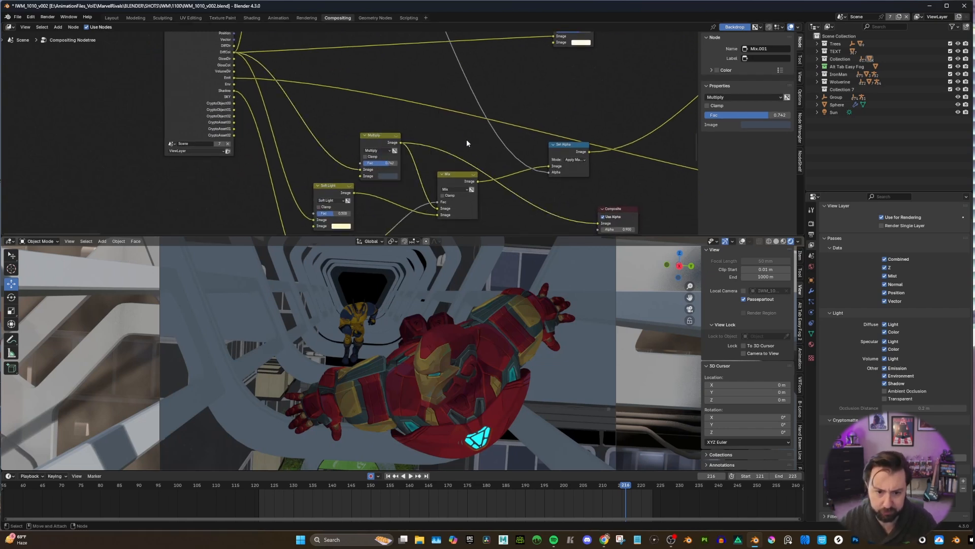
pyautogui.scroll(-1, 434, 175)
pyautogui.moveTo(414, 165); pyautogui.dragTo(391, 161, button='middle')
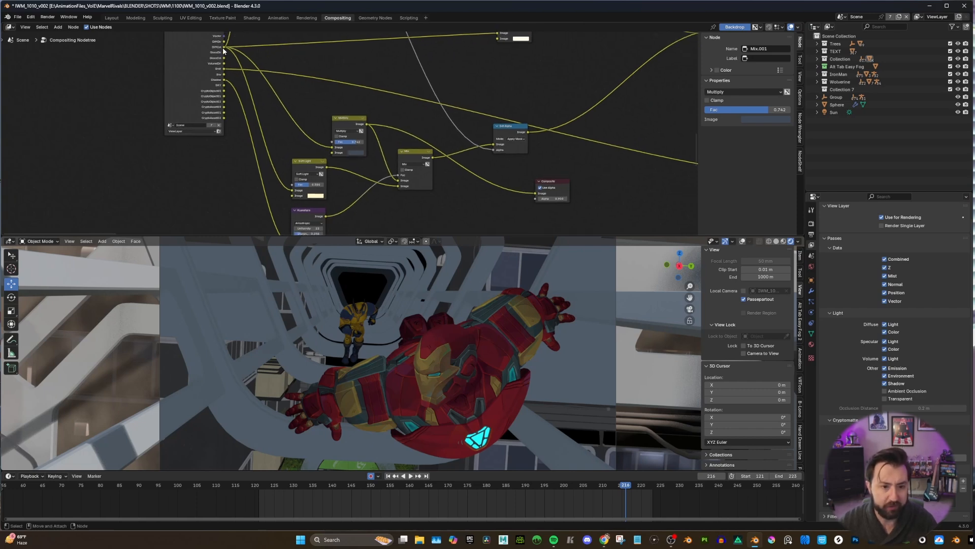
pyautogui.keyDown('alt'); pyautogui.moveTo(351, 190); pyautogui.dragTo(268, 186, button='middle'); pyautogui.keyUp('alt')
pyautogui.scroll(2, 285, 194)
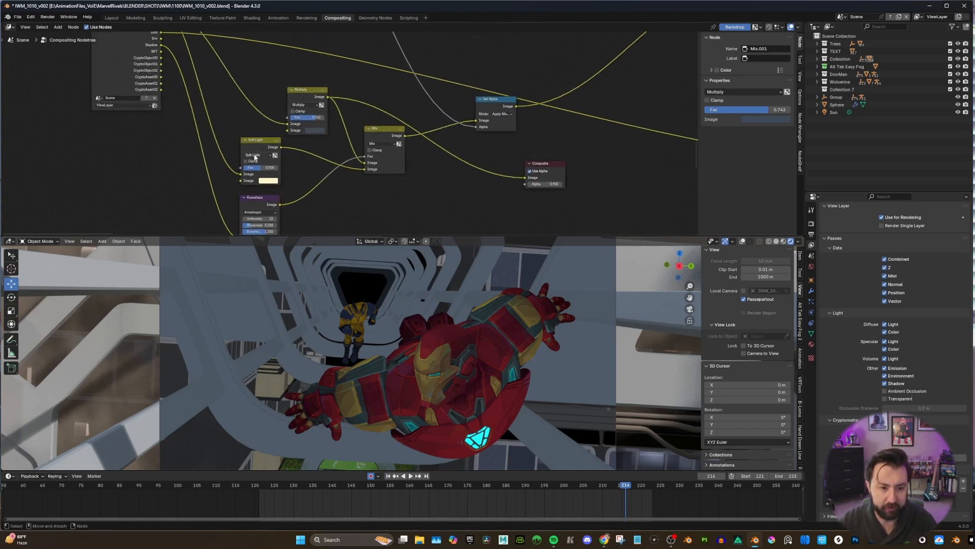
pyautogui.click(268, 182)
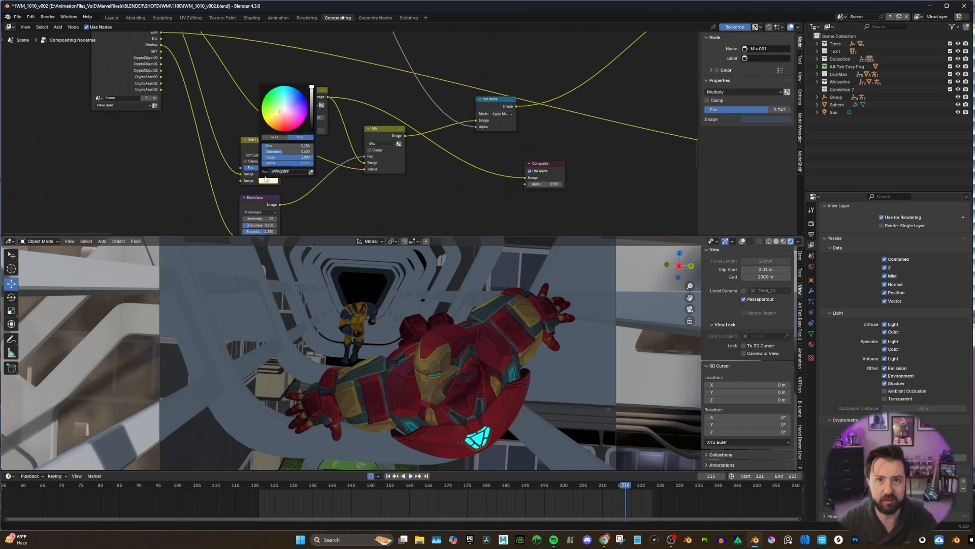
# Preview the Soft Light node's output through the Composite node, followed by the Mix node that combines lit and shadowed colours.
pyautogui.scroll(-2, 345, 193)
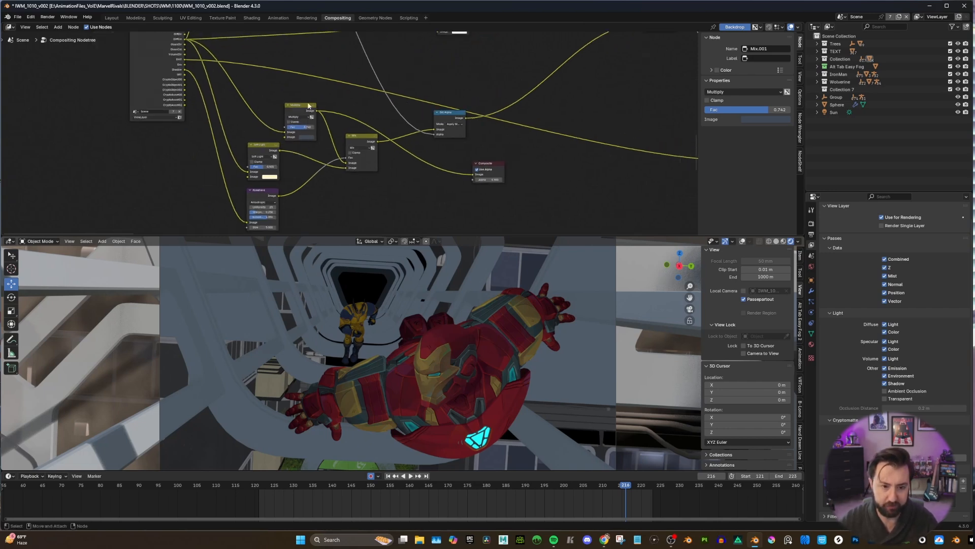
pyautogui.moveTo(281, 151); pyautogui.dragTo(475, 175)
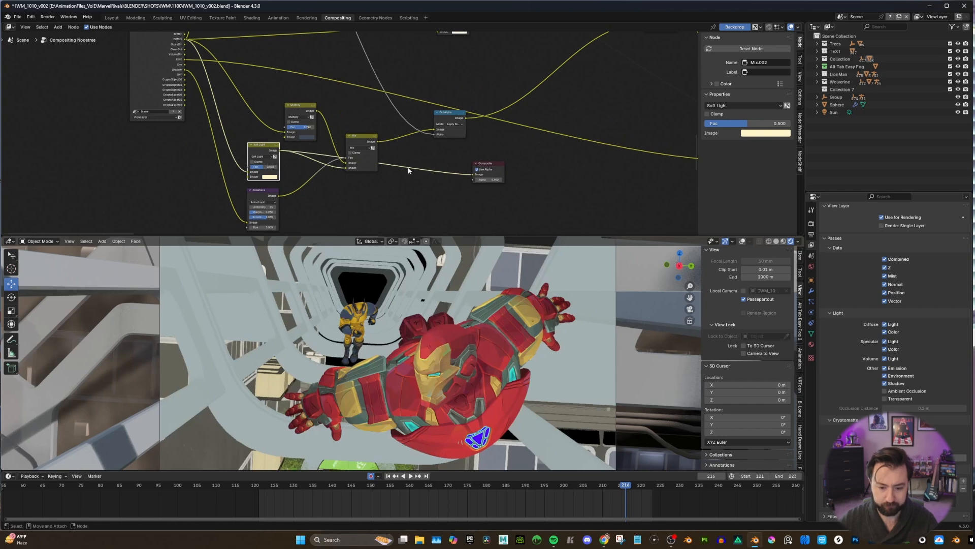
pyautogui.moveTo(377, 141); pyautogui.dragTo(472, 174)
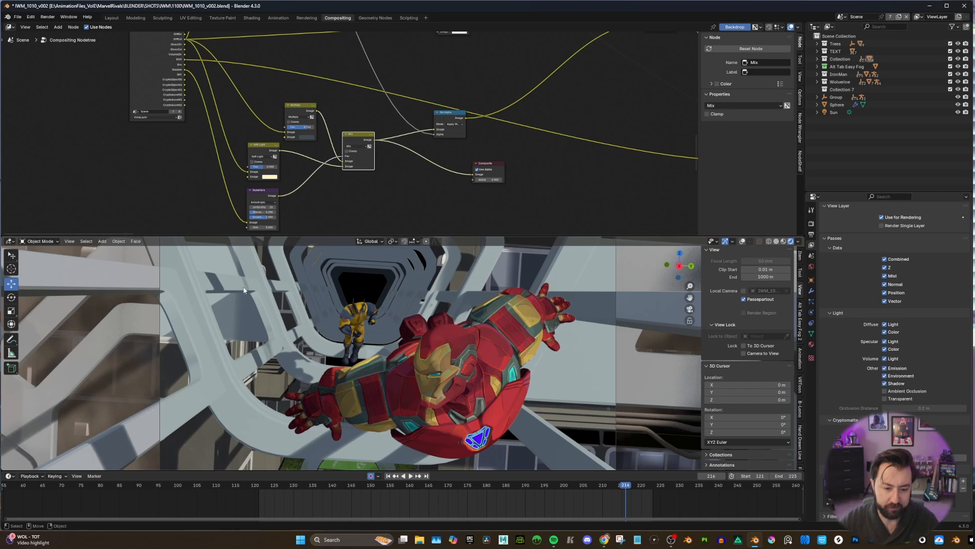
# Connect the output of the Set Alpha node after the shadow Mix to the Composite node to preview the shaded character isolated.
pyautogui.moveTo(461, 46); pyautogui.dragTo(427, 63, button='middle')
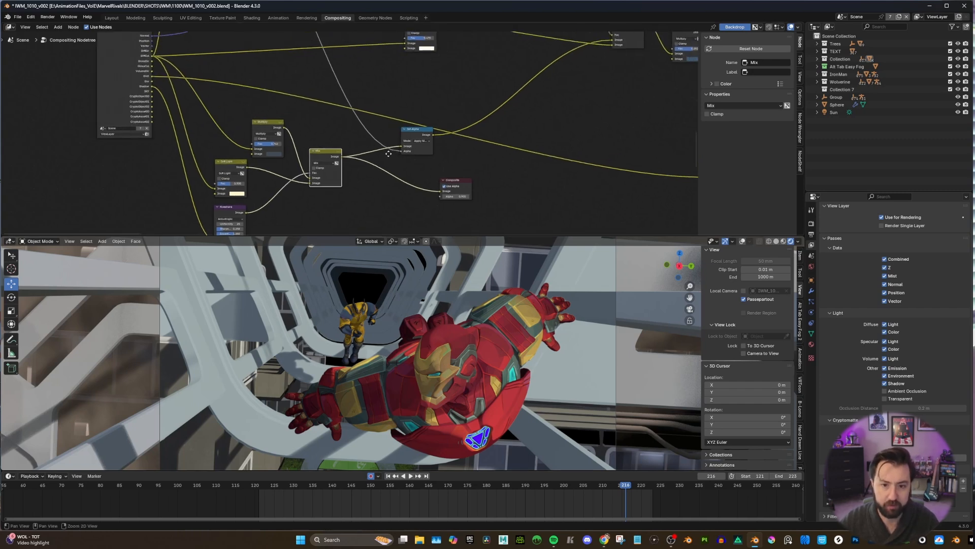
pyautogui.moveTo(423, 130); pyautogui.dragTo(419, 130)
pyautogui.scroll(-1, 417, 129)
pyautogui.moveTo(408, 111); pyautogui.dragTo(365, 147, button='middle')
pyautogui.scroll(-1, 351, 121)
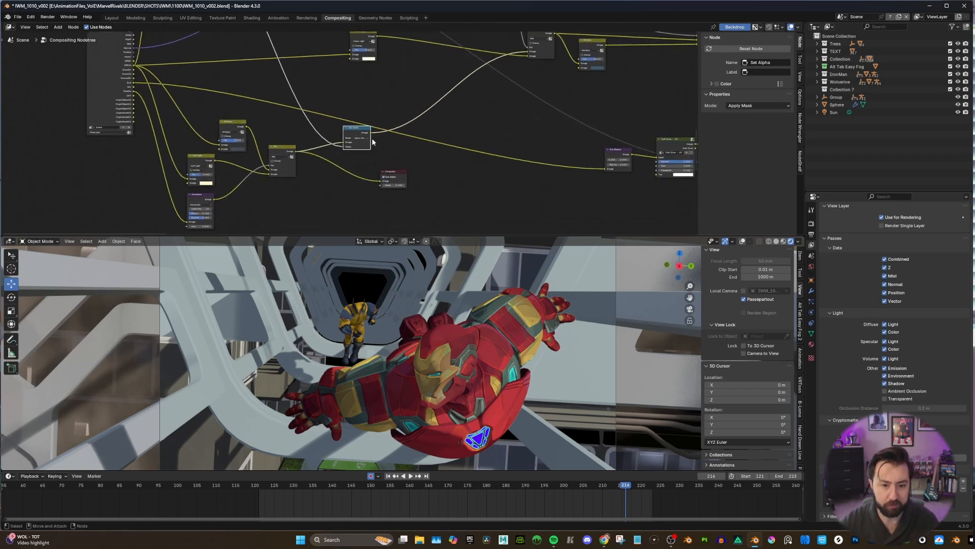
pyautogui.scroll(1, 373, 132)
pyautogui.moveTo(375, 133); pyautogui.dragTo(386, 190)
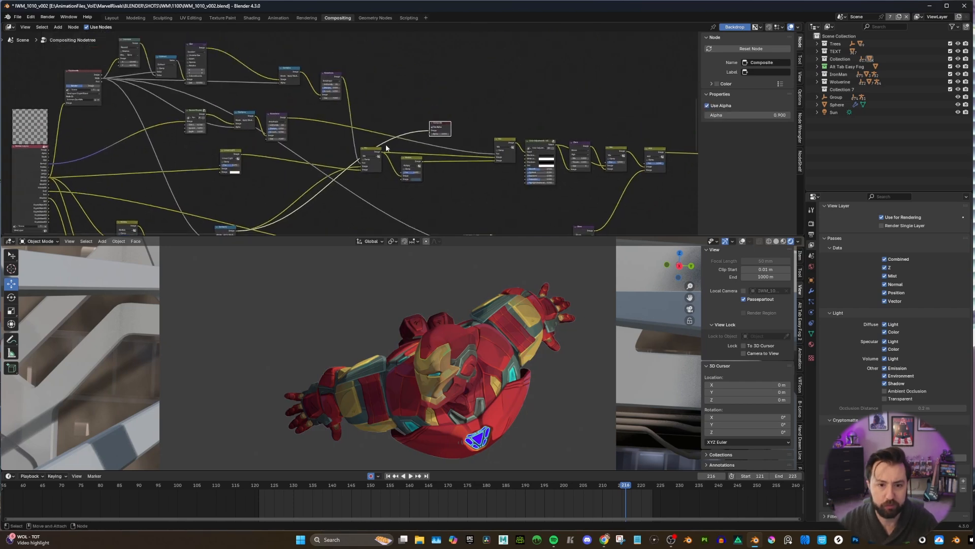
# Move the Composite node up beside the Mix node that combines the rim mask with the shaded character.
pyautogui.scroll(3, 389, 145)
pyautogui.moveTo(325, 162); pyautogui.dragTo(320, 140, button='middle')
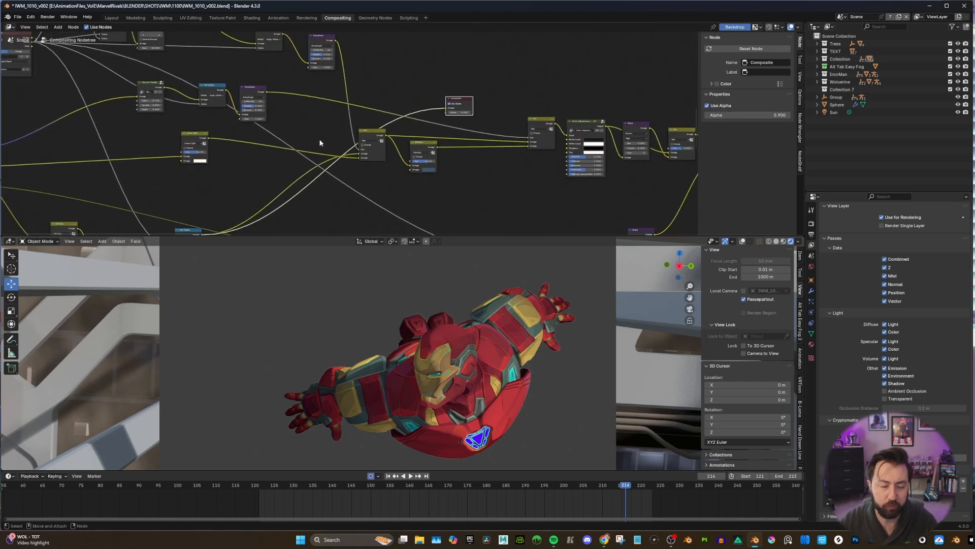
pyautogui.moveTo(374, 76); pyautogui.dragTo(401, 83, button='middle')
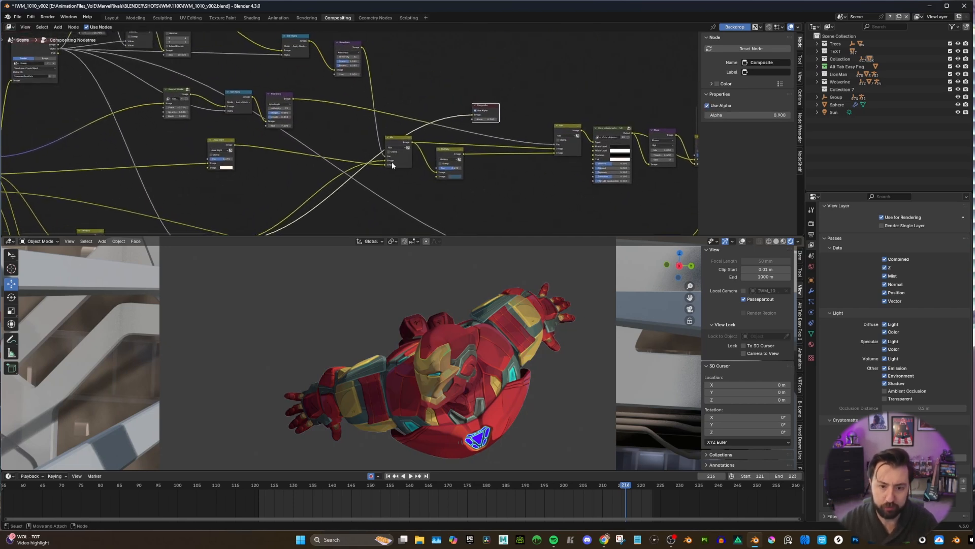
pyautogui.scroll(-3, 386, 156)
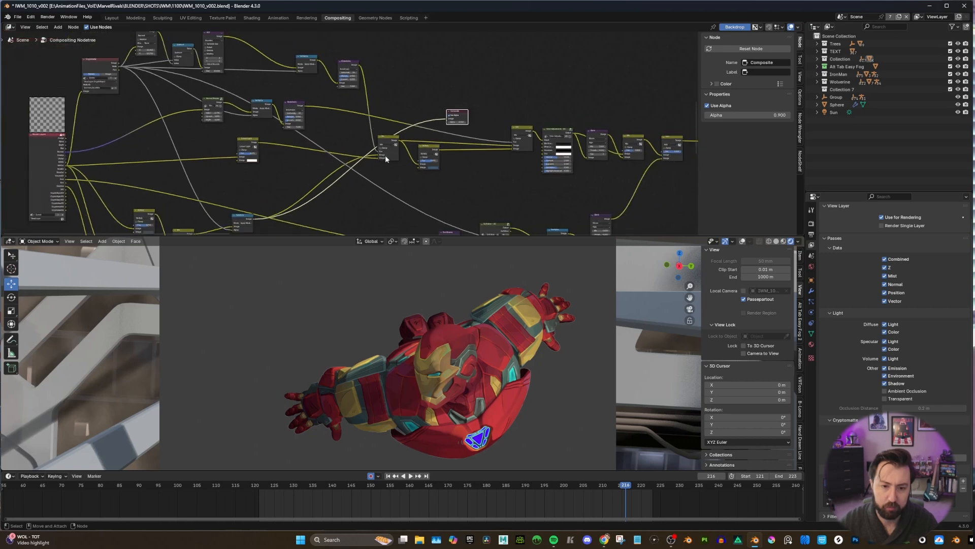
pyautogui.moveTo(385, 154); pyautogui.dragTo(378, 159, button='middle')
pyautogui.scroll(3, 372, 158)
# Preview the rim-mask Kuwahara output through the Composite node, followed by the shaded character's Set Alpha output, to compare the Mix inputs.
pyautogui.moveTo(354, 55); pyautogui.dragTo(453, 120)
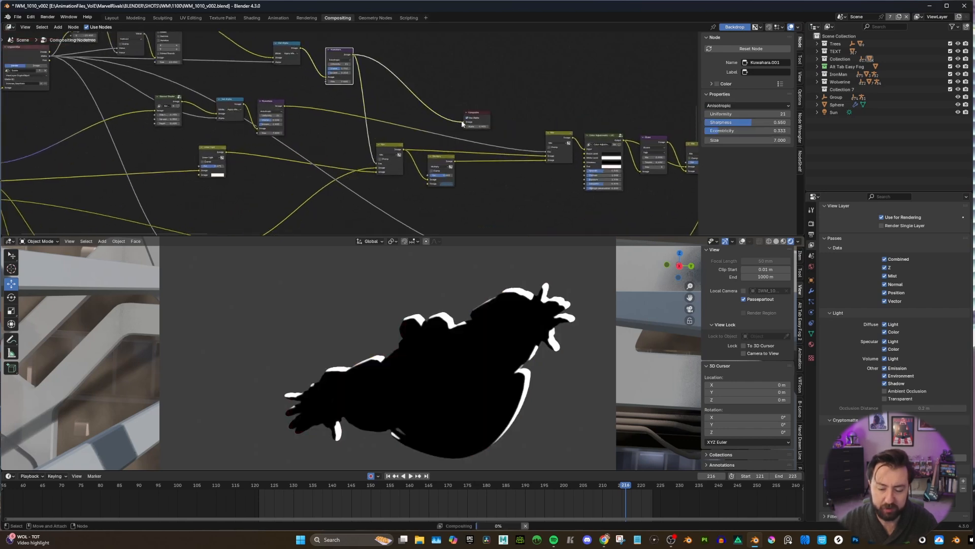
pyautogui.scroll(-1, 335, 199)
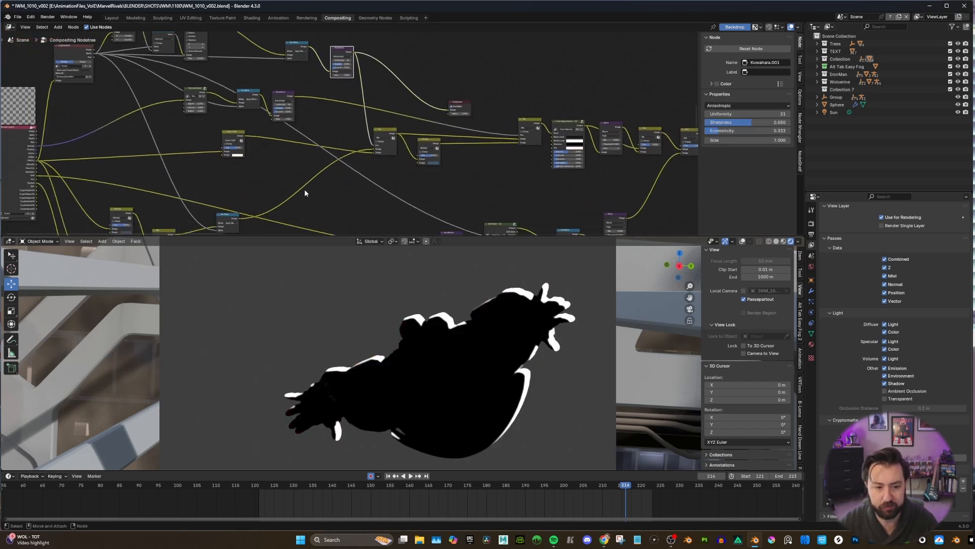
pyautogui.moveTo(238, 217); pyautogui.dragTo(450, 109)
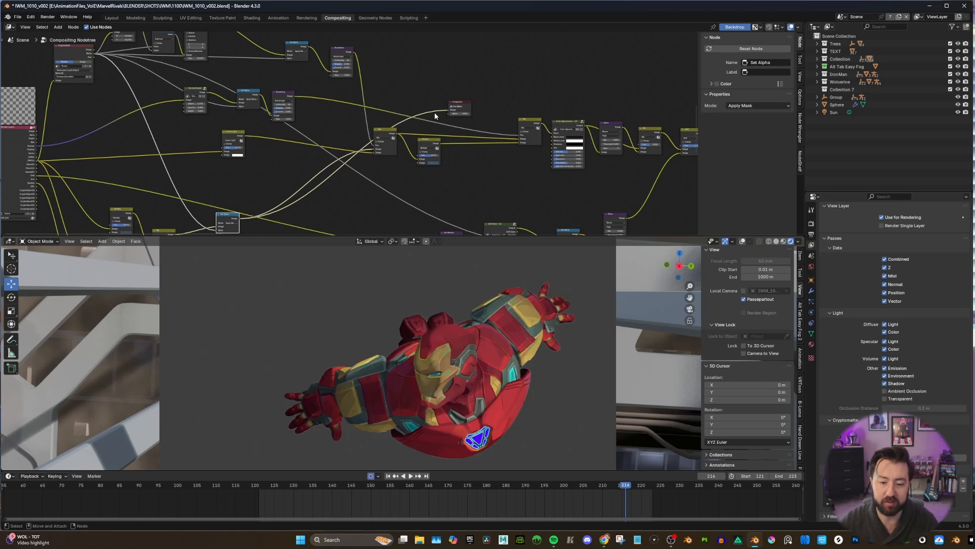
# Connect the Linear Light node's output to the Composite node to preview the brightened diffuse colour and examine its factor.
pyautogui.scroll(1, 280, 140)
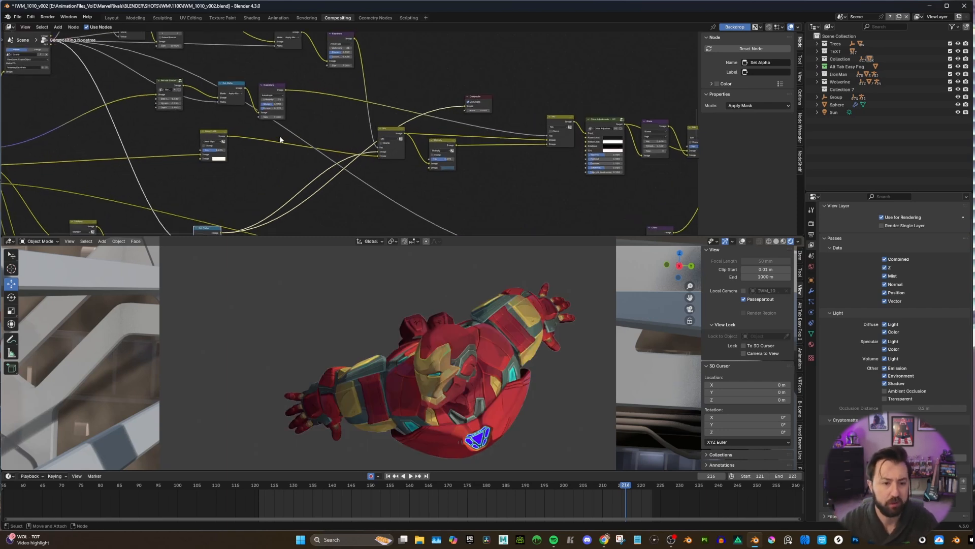
pyautogui.scroll(2, 341, 155)
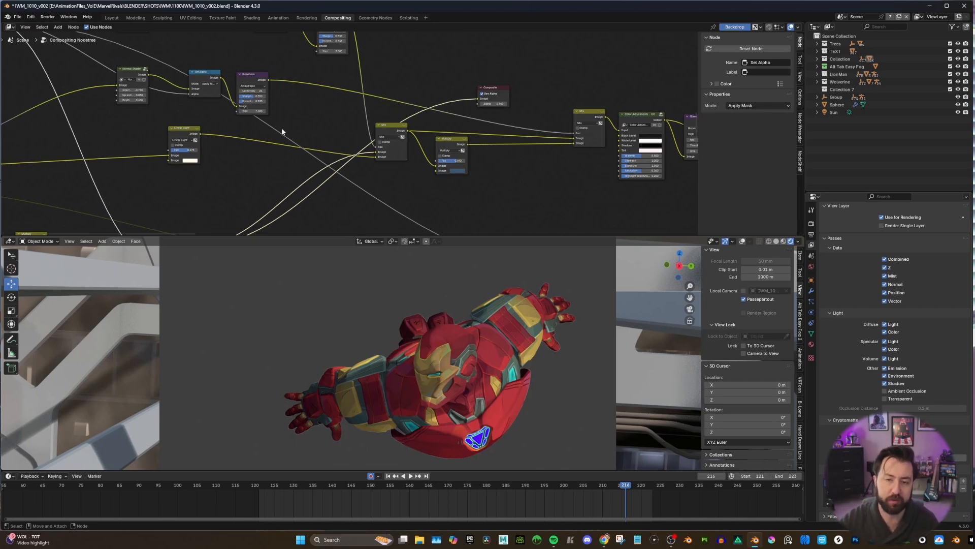
pyautogui.moveTo(80, 151); pyautogui.dragTo(204, 147, button='middle')
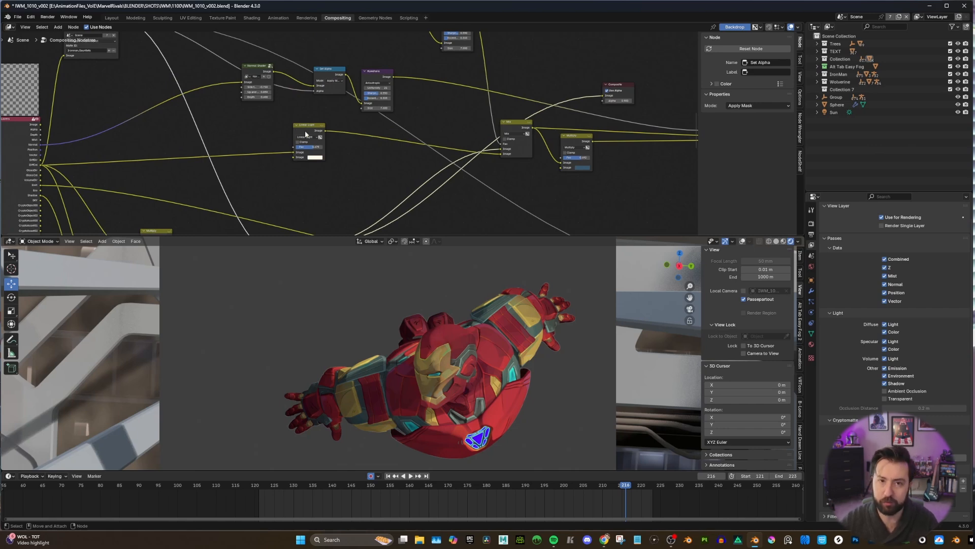
pyautogui.scroll(2, 305, 130)
pyautogui.scroll(-1, 311, 147)
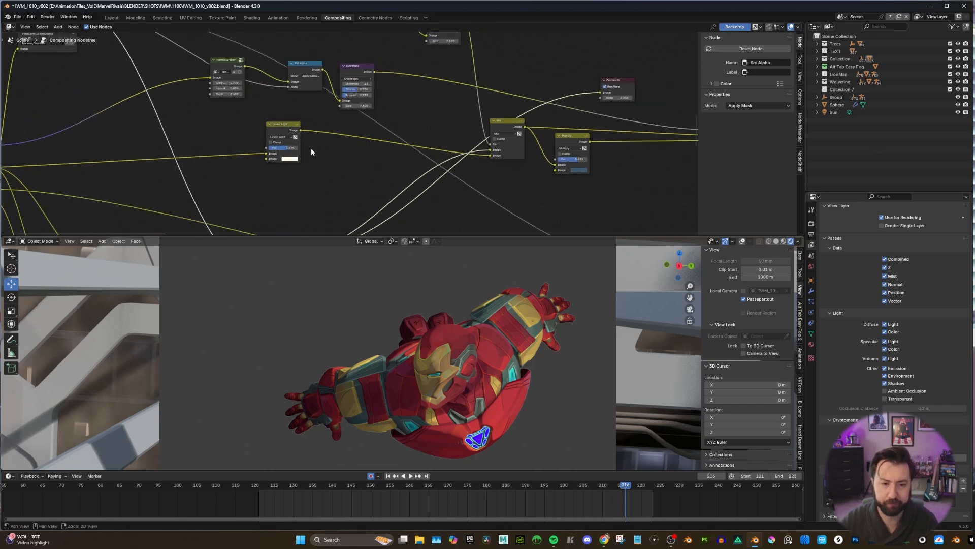
pyautogui.moveTo(310, 148); pyautogui.dragTo(197, 171, button='middle')
pyautogui.moveTo(190, 149); pyautogui.dragTo(489, 111)
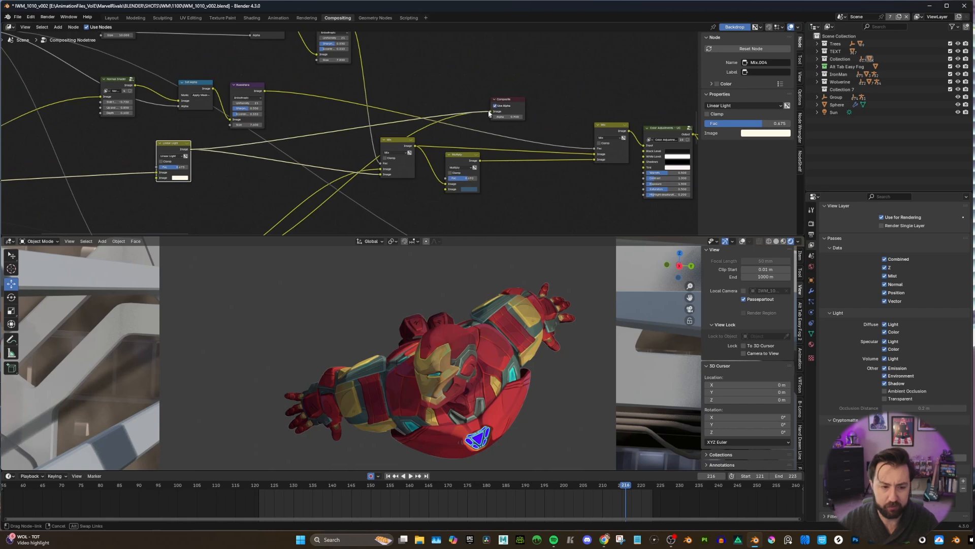
pyautogui.moveTo(312, 144); pyautogui.dragTo(368, 142, button='middle')
pyautogui.scroll(1, 368, 146)
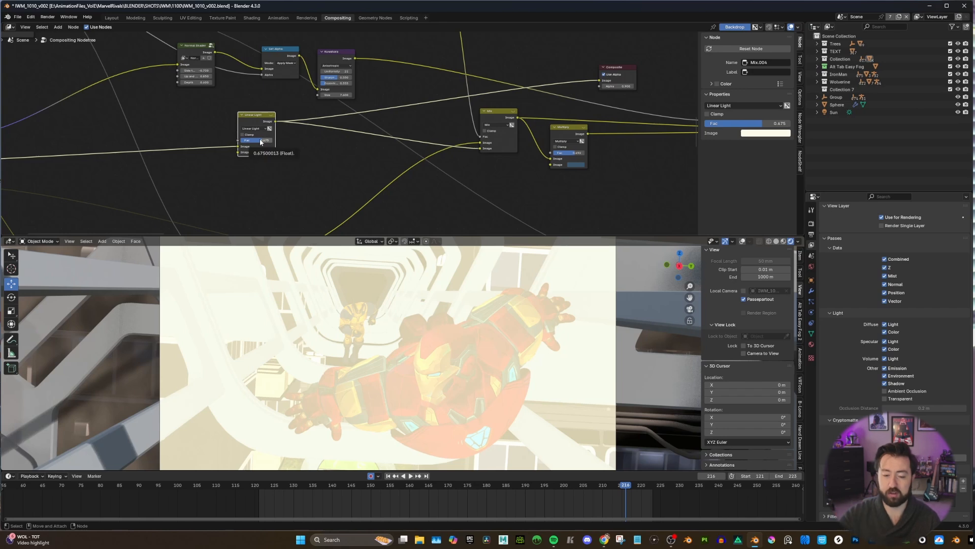
# Connect the output of the Mix node fed by Linear Light and the rim mask to the Composite node to preview the rim-lit character.
pyautogui.scroll(-3, 516, 121)
pyautogui.moveTo(515, 122); pyautogui.dragTo(373, 139, button='middle')
pyautogui.moveTo(373, 138); pyautogui.dragTo(439, 113)
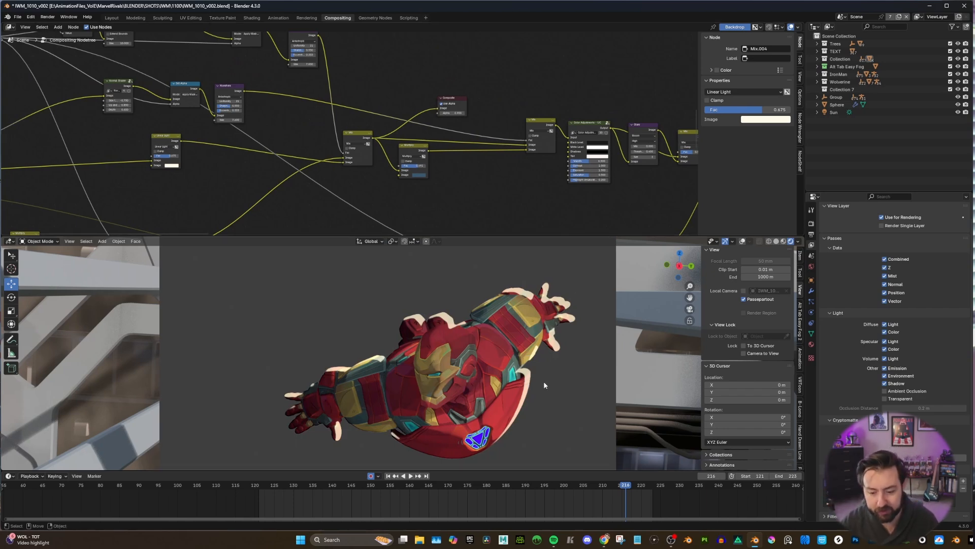
# Inspect the rim light up close along the character's head, chest and shoulder in the rendered viewport.
pyautogui.scroll(5, 529, 388)
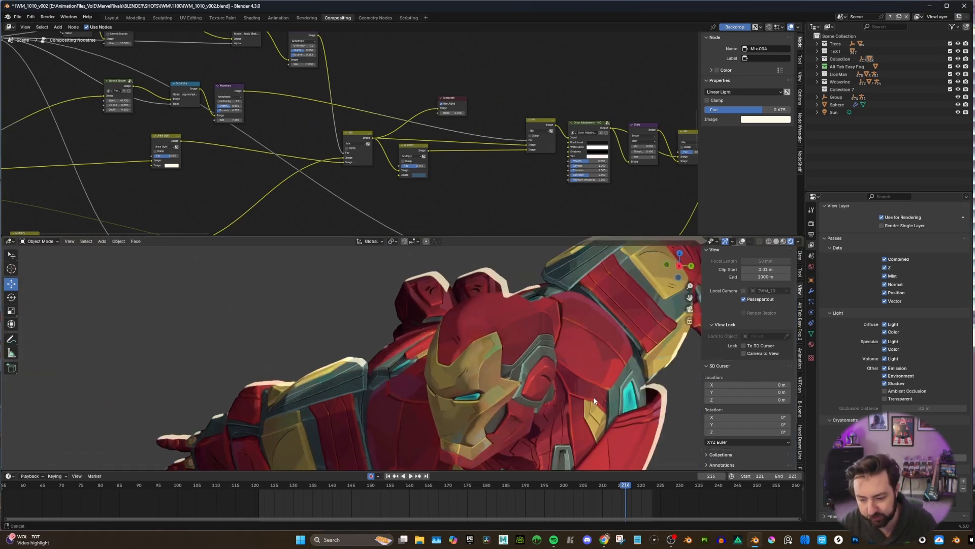
pyautogui.keyDown('shift'); pyautogui.moveTo(645, 411); pyautogui.dragTo(467, 329, button='middle'); pyautogui.keyUp('shift')
pyautogui.scroll(3, 466, 329)
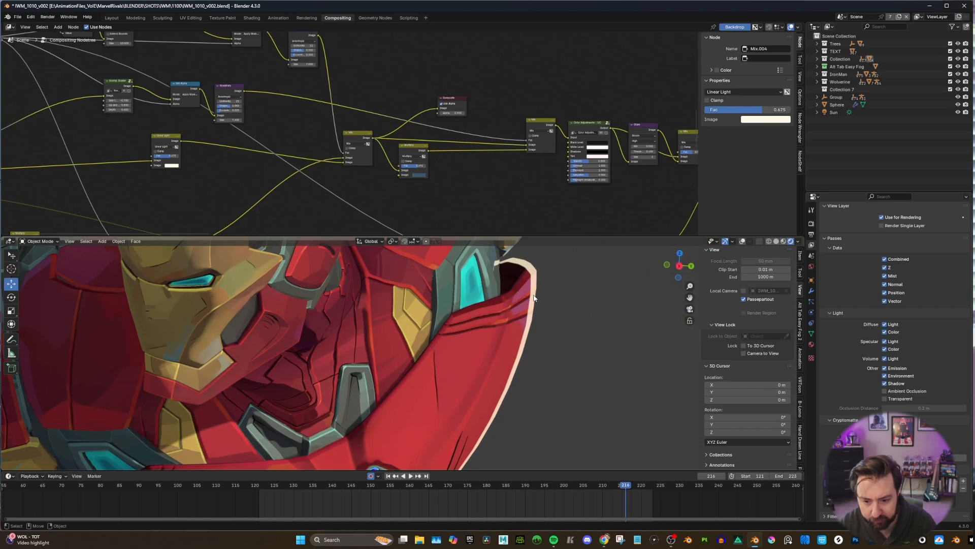
pyautogui.scroll(-8, 519, 312)
pyautogui.keyDown('shift'); pyautogui.moveTo(419, 299); pyautogui.dragTo(511, 351, button='middle'); pyautogui.keyUp('shift')
pyautogui.scroll(-1, 330, 71)
# Examine how the Linear Light node and the lower Set Alpha branch feed the rim-light Mix node.
pyautogui.moveTo(346, 104); pyautogui.dragTo(403, 110, button='middle')
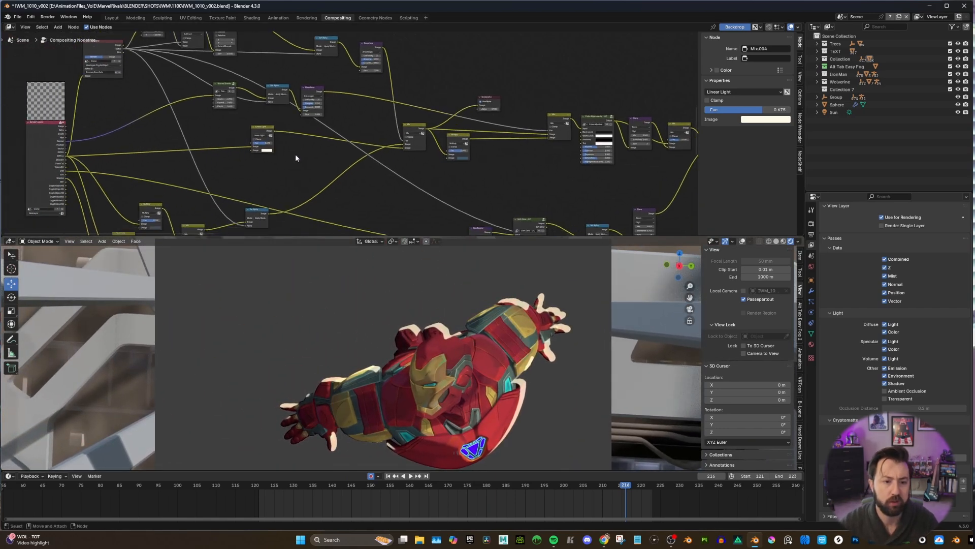
pyautogui.scroll(1, 295, 155)
pyautogui.moveTo(283, 166); pyautogui.dragTo(303, 131, button='middle')
pyautogui.scroll(-2, 310, 139)
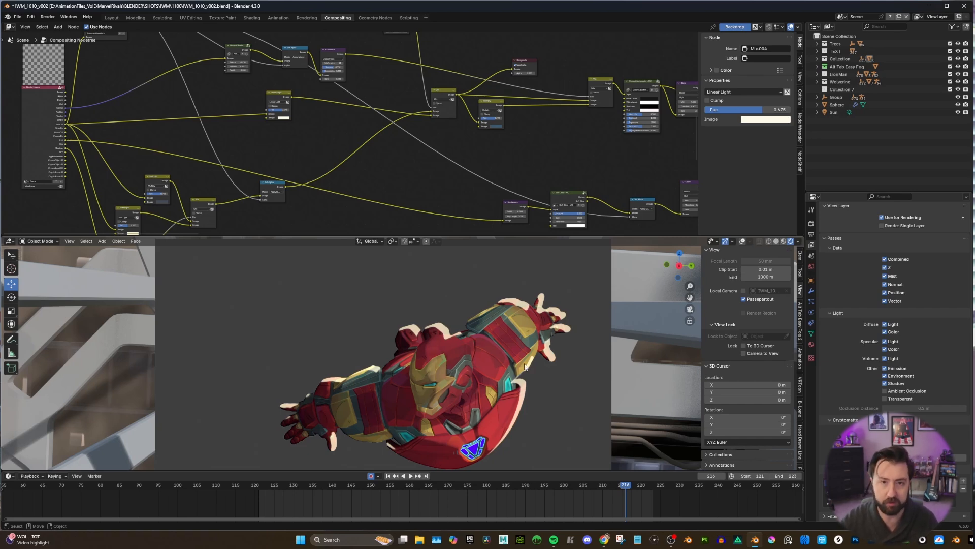
pyautogui.click(277, 103)
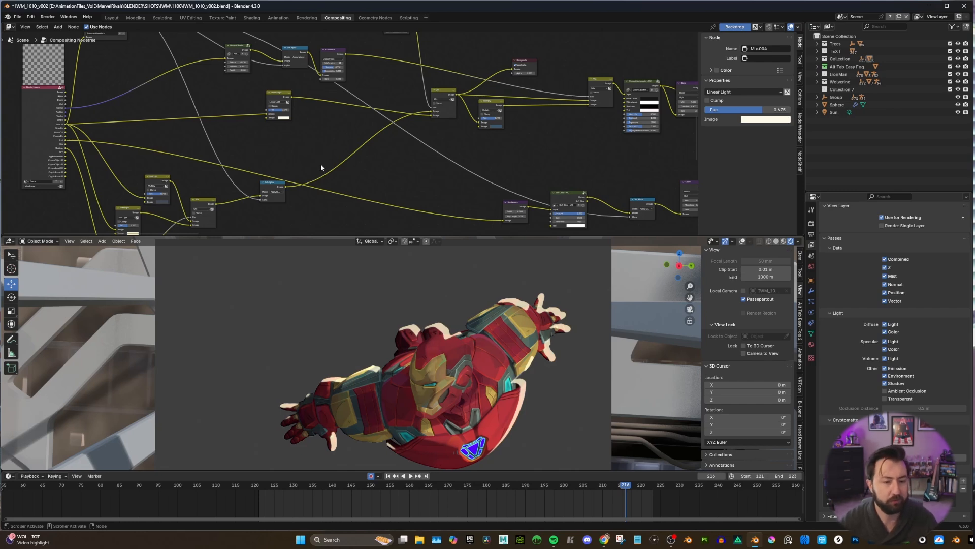
pyautogui.scroll(2, 305, 160)
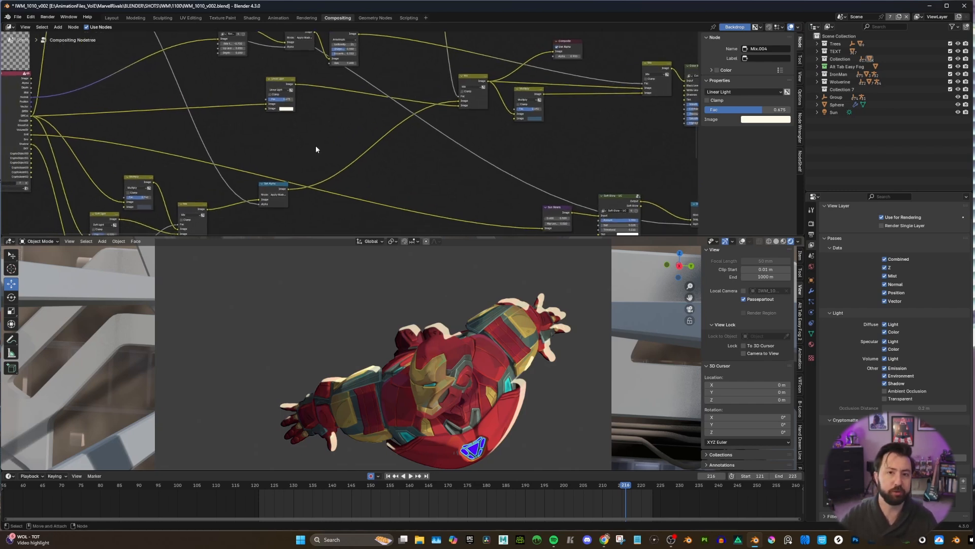
pyautogui.scroll(-2, 315, 145)
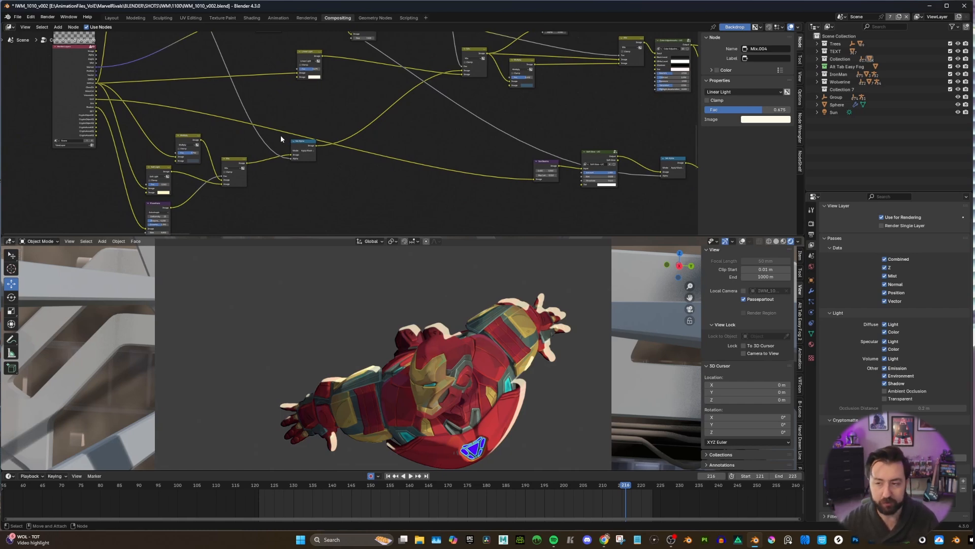
pyautogui.moveTo(334, 106); pyautogui.dragTo(285, 134, button='middle')
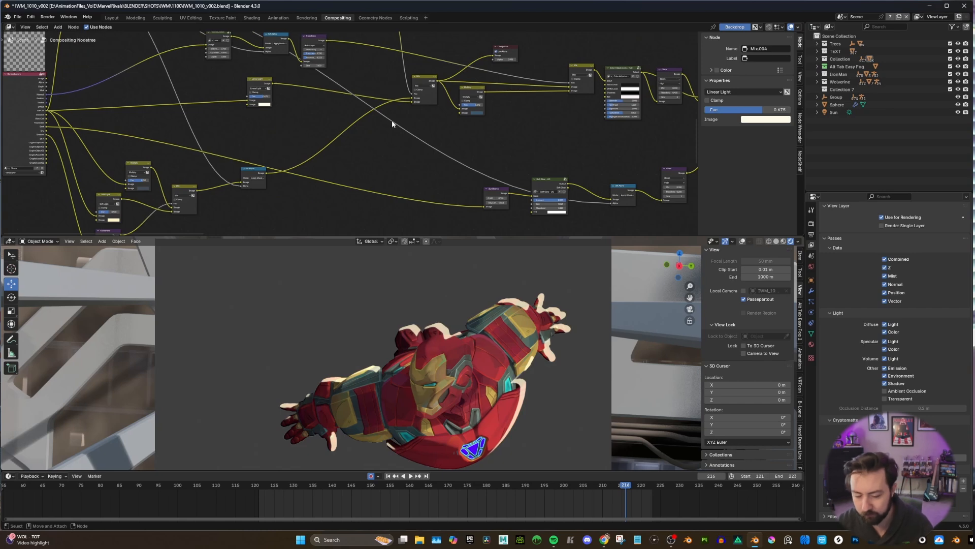
# Shift the Multiply node that follows the rim-light Mix node slightly down and away from it.
pyautogui.moveTo(382, 146); pyautogui.dragTo(318, 158, button='middle')
pyautogui.scroll(3, 368, 151)
pyautogui.moveTo(368, 149)
pyautogui.mouseDown()
pyautogui.moveTo(384, 155)
pyautogui.moveTo(375, 162)
pyautogui.mouseUp()
pyautogui.keyDown('alt'); pyautogui.moveTo(402, 154); pyautogui.dragTo(458, 159, button='middle'); pyautogui.keyUp('alt')
pyautogui.scroll(-3, 367, 164)
pyautogui.scroll(4, 325, 166)
pyautogui.scroll(-2, 362, 161)
pyautogui.scroll(-3, 311, 147)
pyautogui.keyDown('alt'); pyautogui.moveTo(312, 147); pyautogui.dragTo(333, 147, button='middle'); pyautogui.keyUp('alt')
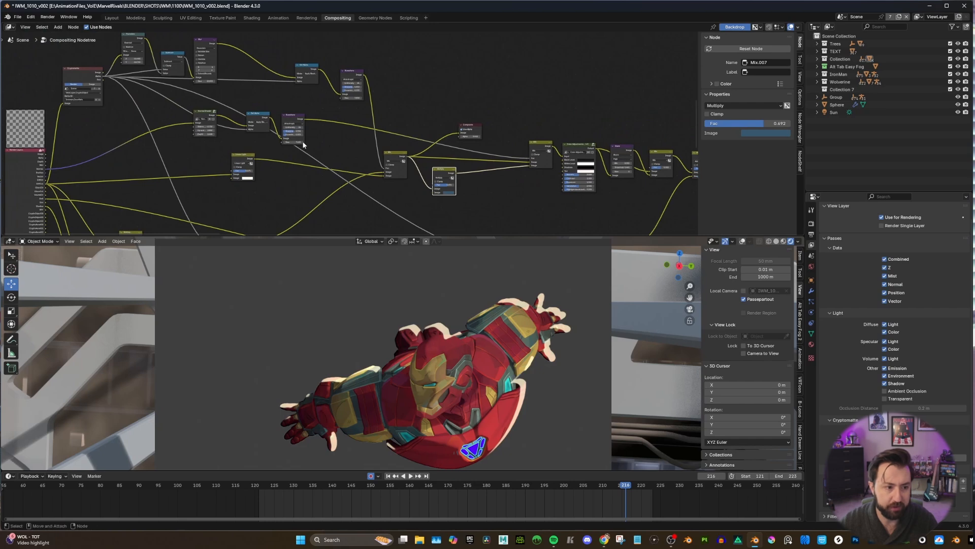
# Move the Composite node up and to the right, clear of the Mix and Multiply nodes.
pyautogui.scroll(3, 436, 139)
pyautogui.keyDown('alt'); pyautogui.moveTo(530, 143); pyautogui.dragTo(486, 141, button='middle'); pyautogui.keyUp('alt')
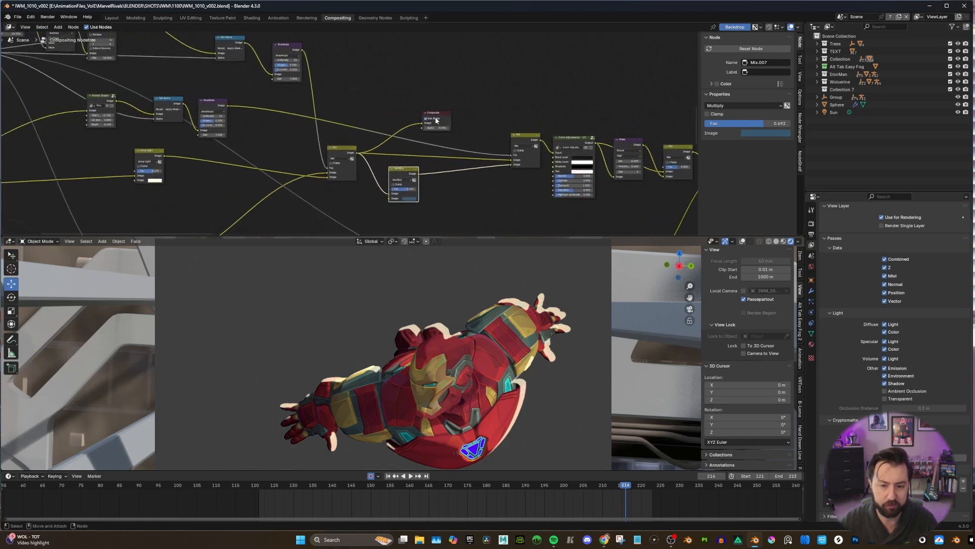
pyautogui.moveTo(441, 111); pyautogui.dragTo(470, 87)
# Open the Normal Shader node group fed by the Render Layers node to see its internal nodes.
pyautogui.scroll(-1, 360, 99)
pyautogui.keyDown('alt'); pyautogui.moveTo(286, 105); pyautogui.dragTo(414, 105, button='middle'); pyautogui.keyUp('alt')
pyautogui.scroll(1, 345, 106)
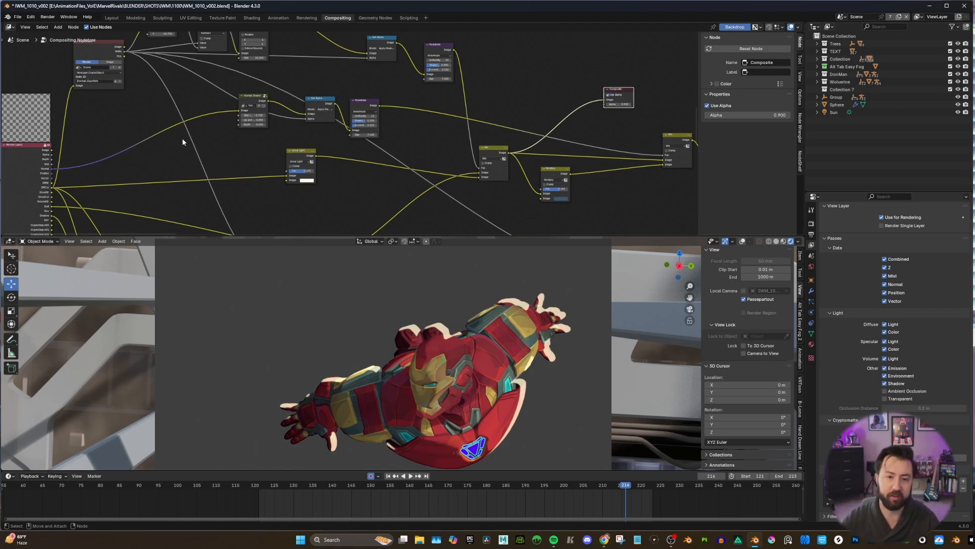
pyautogui.keyDown('alt'); pyautogui.moveTo(259, 141); pyautogui.dragTo(280, 140, button='middle'); pyautogui.keyUp('alt')
pyautogui.scroll(-3, 290, 143)
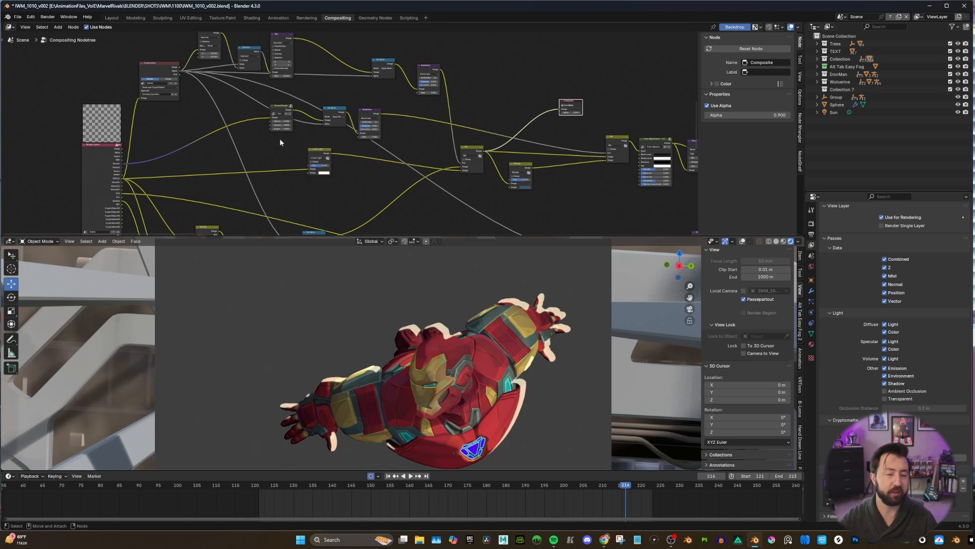
pyautogui.scroll(2, 274, 132)
pyautogui.moveTo(273, 132); pyautogui.dragTo(321, 146, button='middle')
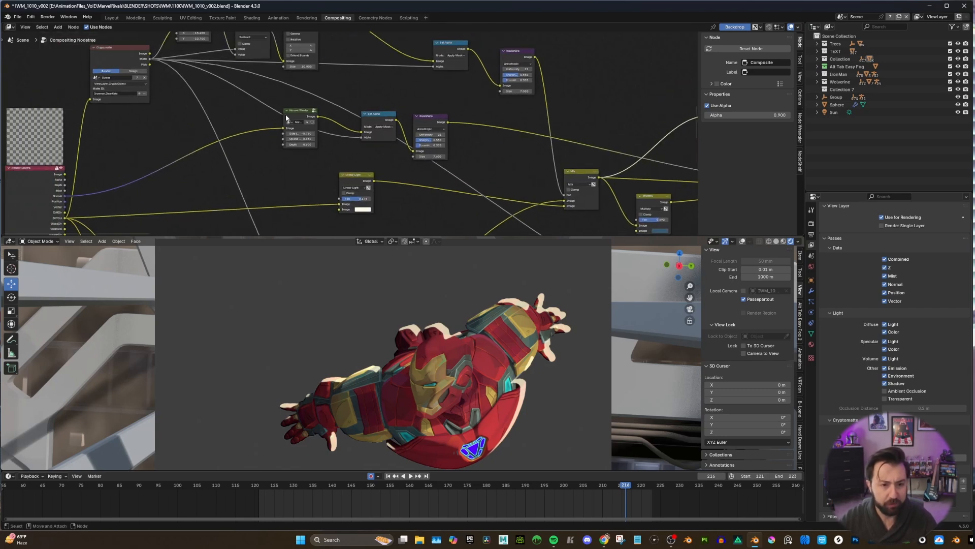
pyautogui.click(286, 118)
pyautogui.scroll(1, 280, 118)
pyautogui.press('Tab')
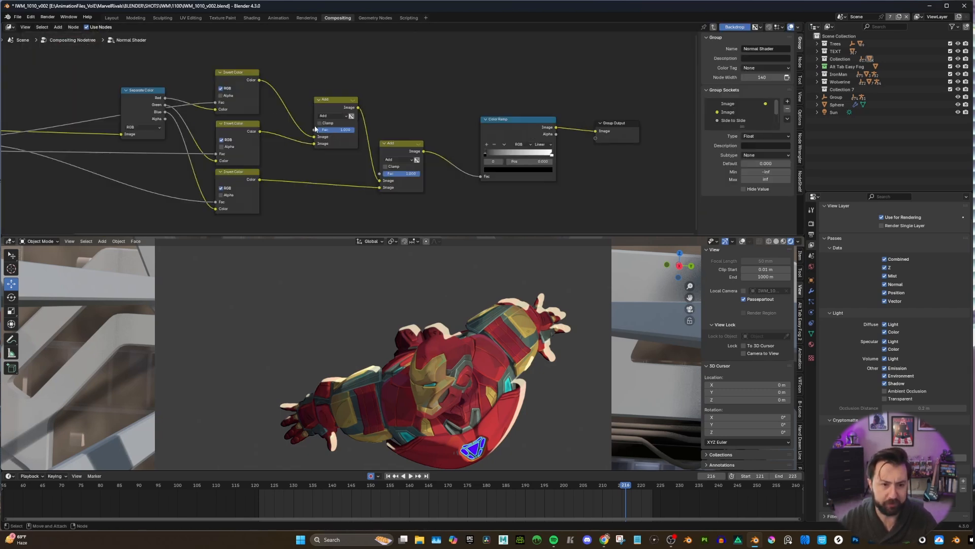
# Move the Separate Color node inside the group slightly down and left, away from the three Invert Color nodes.
pyautogui.scroll(-4, 315, 129)
pyautogui.moveTo(316, 130); pyautogui.dragTo(419, 133, button='middle')
pyautogui.scroll(3, 280, 125)
pyautogui.moveTo(282, 126); pyautogui.dragTo(214, 136, button='middle')
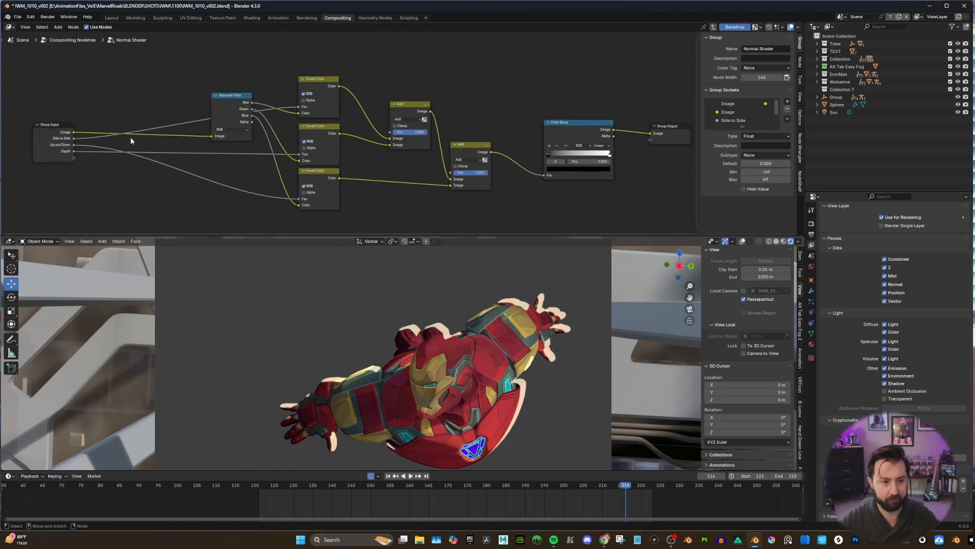
pyautogui.moveTo(223, 95); pyautogui.dragTo(206, 118)
pyautogui.moveTo(247, 135); pyautogui.dragTo(302, 127, button='middle')
pyautogui.scroll(1, 303, 127)
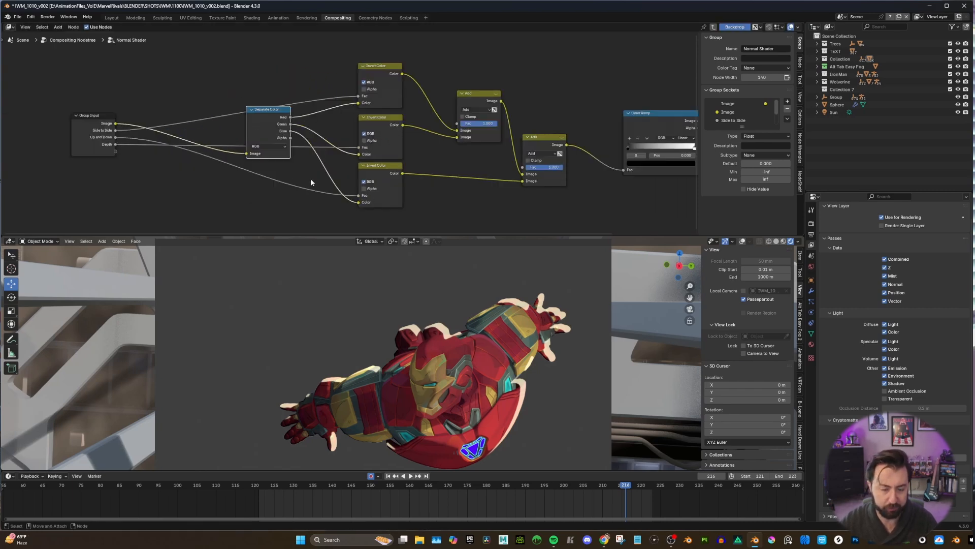
pyautogui.moveTo(310, 182); pyautogui.dragTo(319, 184, button='middle')
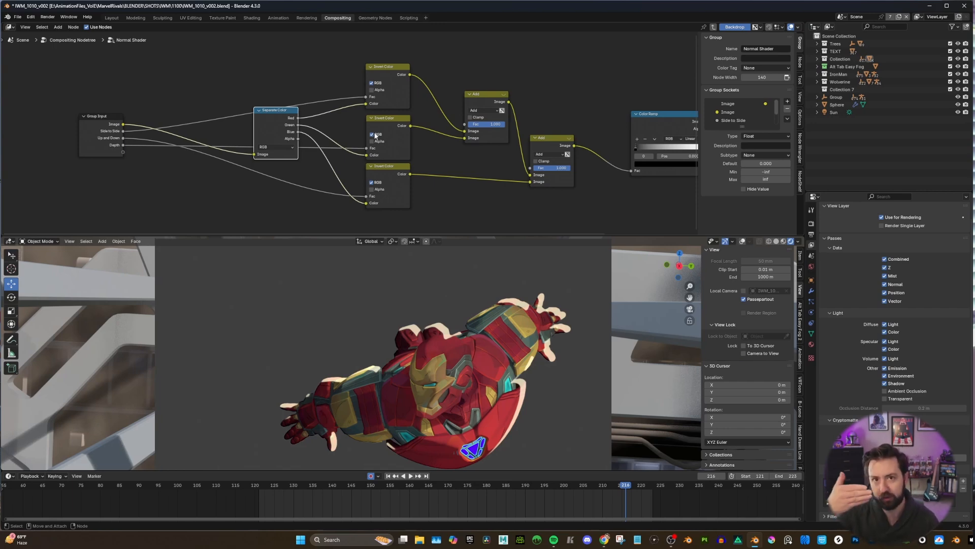
# Examine the group's Add and Color Ramp nodes up to its output, and return to the main compositing node tree.
pyautogui.moveTo(380, 81); pyautogui.dragTo(268, 83, button='middle')
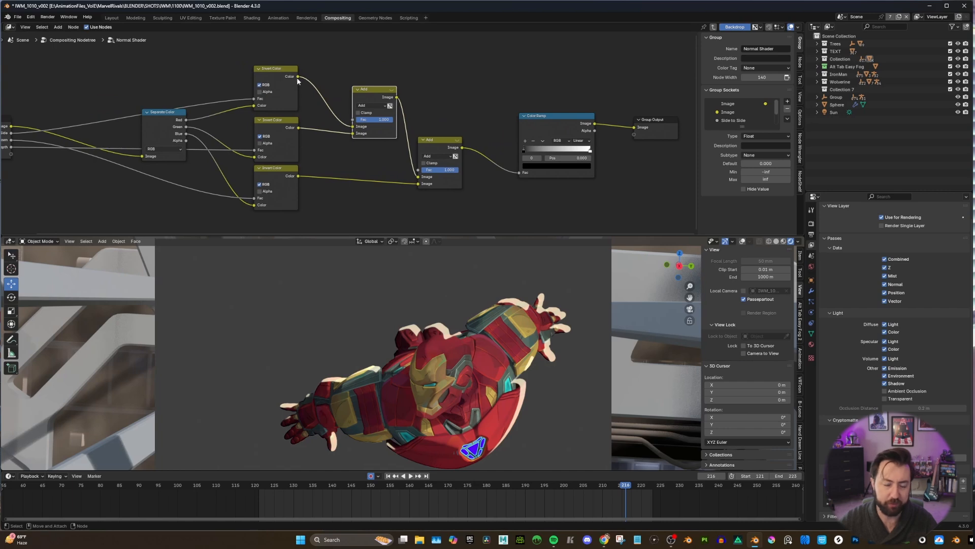
pyautogui.scroll(-1, 365, 144)
pyautogui.moveTo(377, 149); pyautogui.dragTo(343, 155, button='middle')
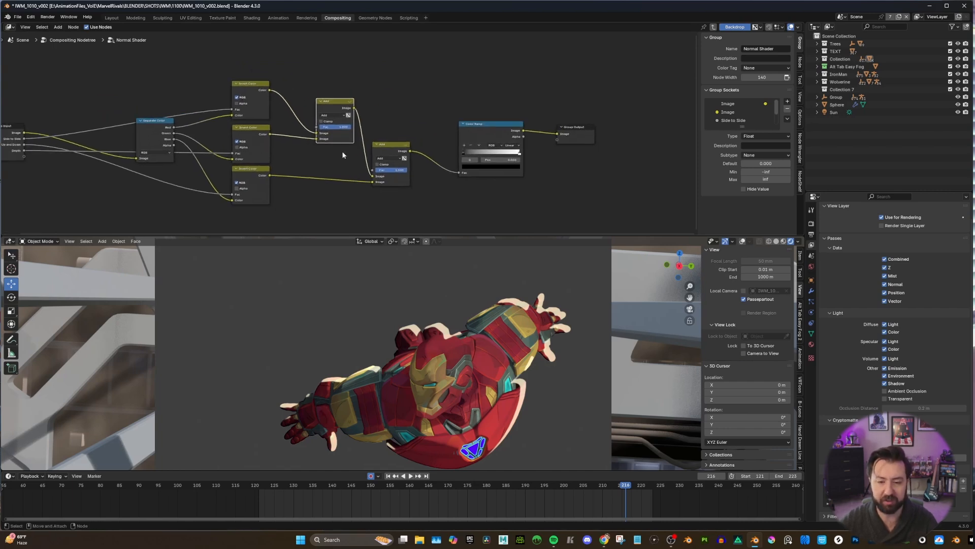
pyautogui.scroll(-1, 343, 155)
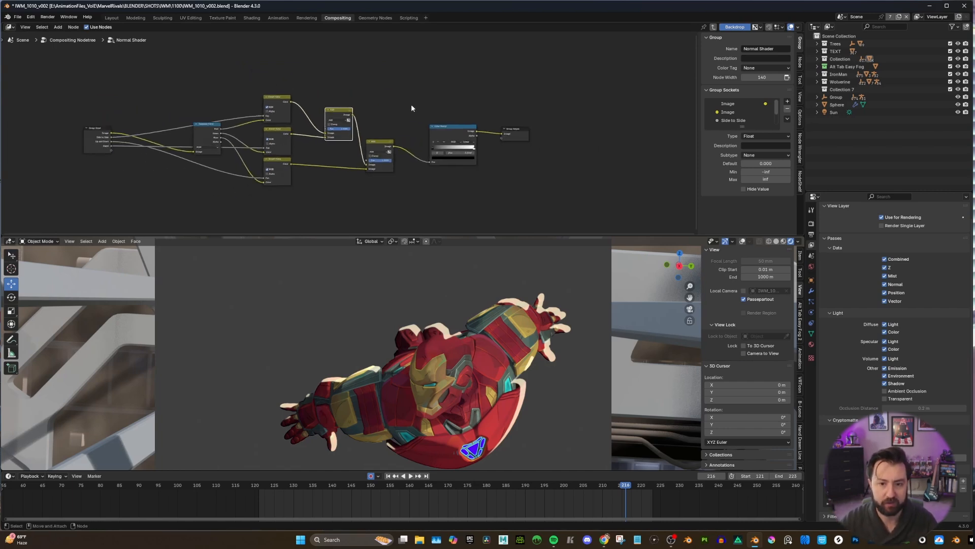
pyautogui.scroll(2, 412, 108)
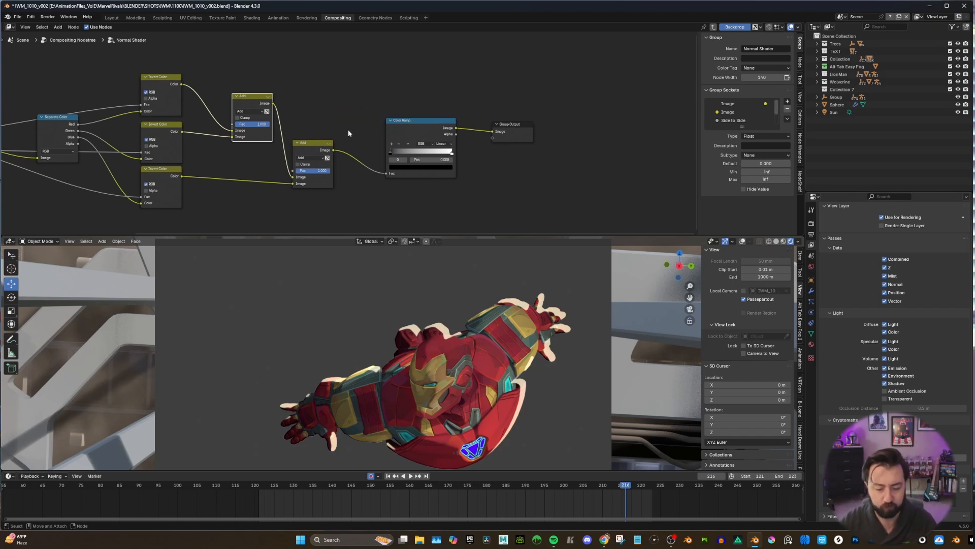
pyautogui.press('Home')
pyautogui.click(81, 39)
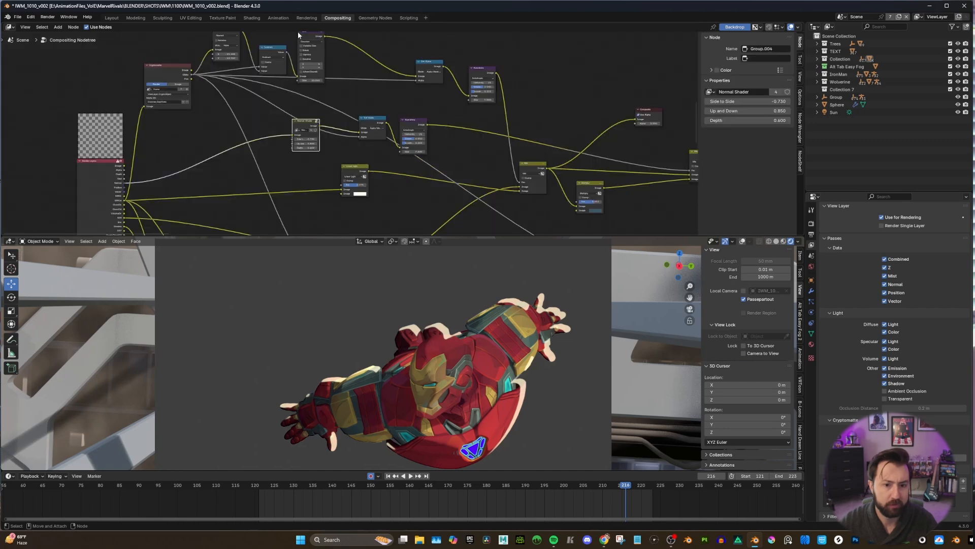
# Preview the Normal Shader group's output through the Composite node, followed by the output of the Set Alpha node after it.
pyautogui.scroll(-5, 391, 77)
pyautogui.scroll(8, 331, 103)
pyautogui.scroll(-2, 305, 119)
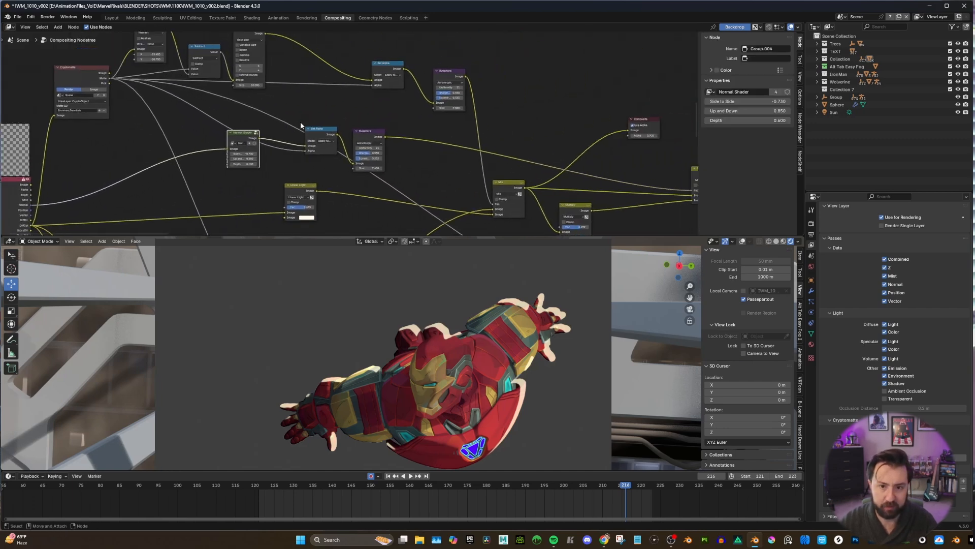
pyautogui.moveTo(264, 135); pyautogui.dragTo(595, 131)
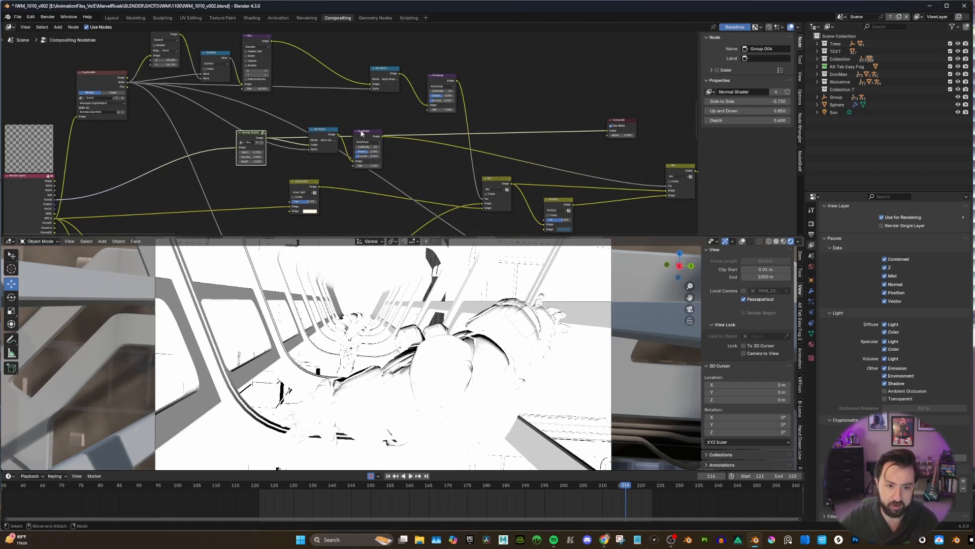
pyautogui.moveTo(338, 136); pyautogui.dragTo(609, 131)
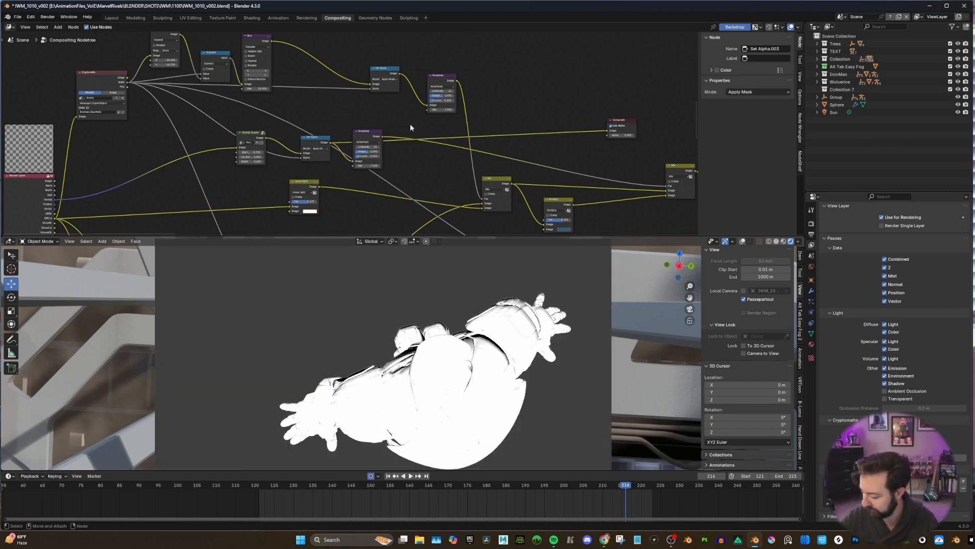
# Connect the output of the Kuwahara node after the Normal Shader's Set Alpha to the Composite node to preview the smoothed mask.
pyautogui.moveTo(407, 154); pyautogui.dragTo(352, 156, button='middle')
pyautogui.scroll(2, 350, 154)
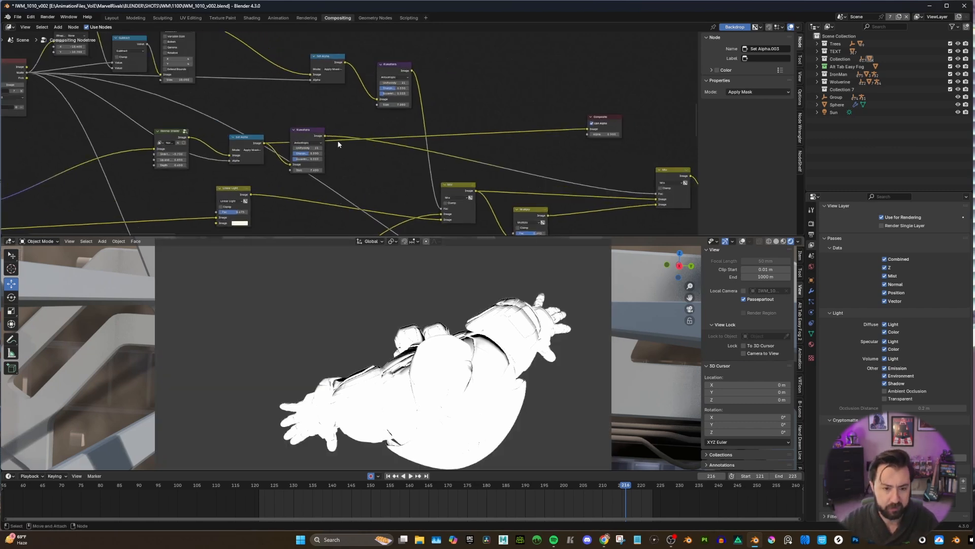
pyautogui.moveTo(325, 136); pyautogui.dragTo(588, 130)
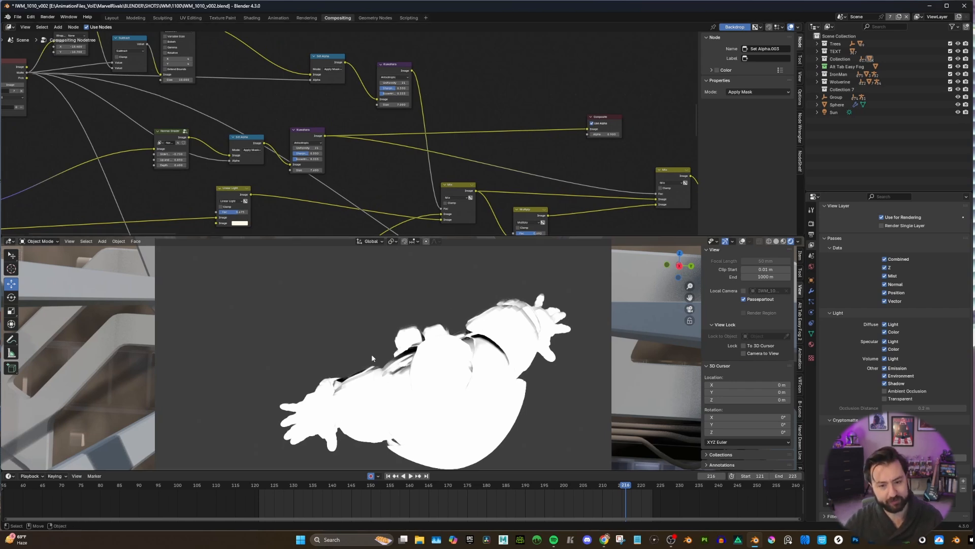
# Move the Mix node that takes the shadow mask as its factor left, farther from the Color Adjustments node.
pyautogui.scroll(-2, 529, 127)
pyautogui.scroll(1, 498, 178)
pyautogui.moveTo(498, 178); pyautogui.dragTo(377, 152, button='middle')
pyautogui.scroll(1, 377, 152)
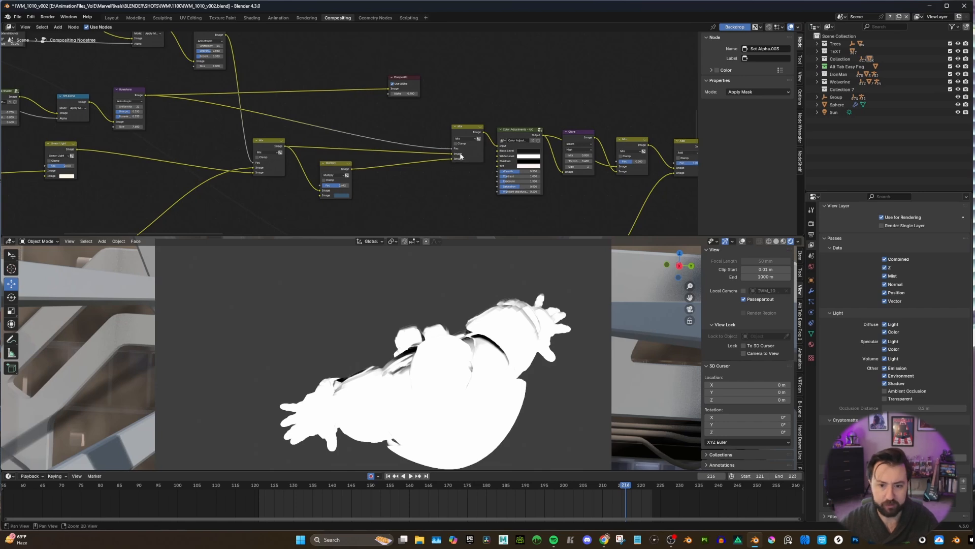
pyautogui.moveTo(456, 152); pyautogui.dragTo(455, 157, button='middle')
pyautogui.moveTo(455, 132); pyautogui.dragTo(421, 136)
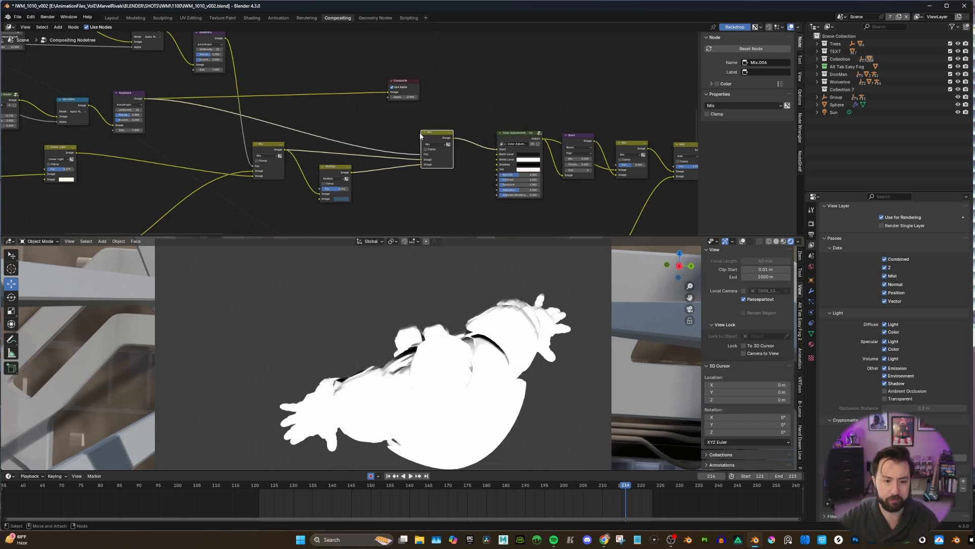
# Preview the rim-light Mix output through the Composite node, followed by the Multiply output, to compare the second Mix node's image inputs.
pyautogui.scroll(1, 398, 146)
pyautogui.keyDown('alt'); pyautogui.moveTo(391, 158); pyautogui.dragTo(348, 170, button='middle'); pyautogui.keyUp('alt')
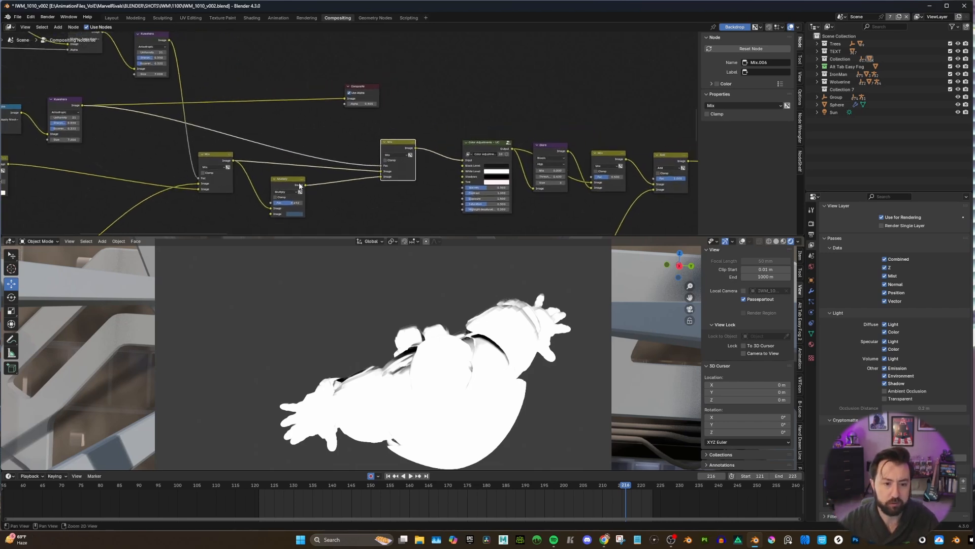
pyautogui.moveTo(233, 160); pyautogui.dragTo(345, 99)
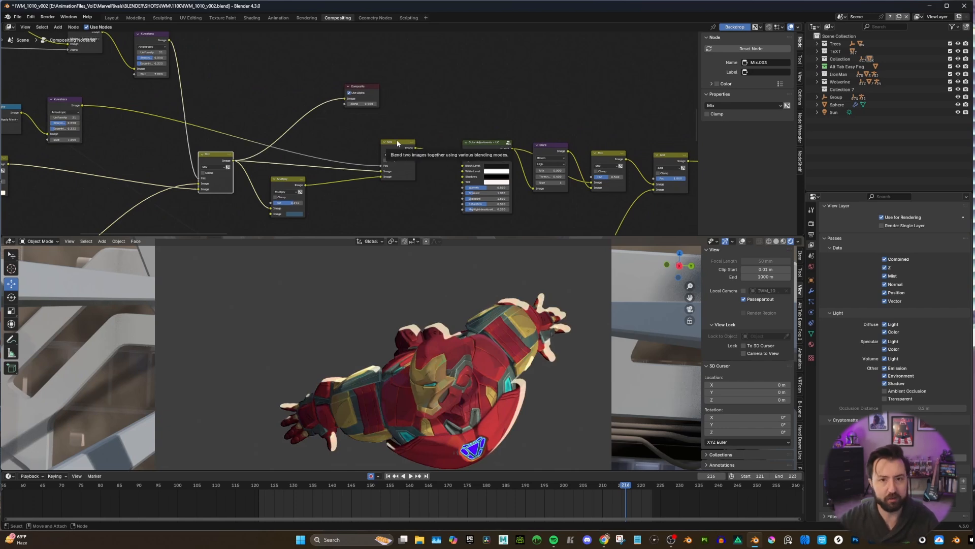
pyautogui.moveTo(304, 186); pyautogui.dragTo(345, 99)
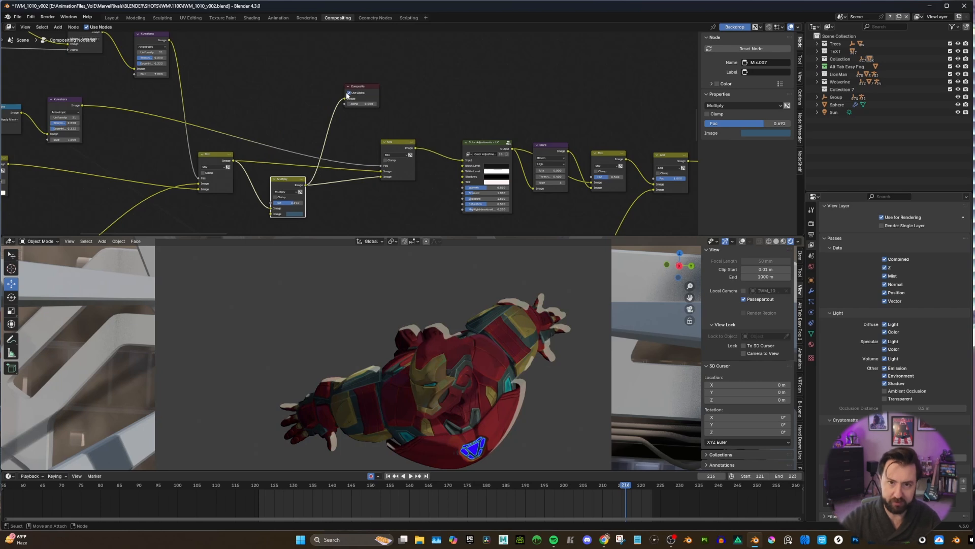
# Connect the output of the Mix node before Color Adjustments to the Composite node to preview the character with masked shadows.
pyautogui.moveTo(392, 168); pyautogui.dragTo(368, 179, button='middle')
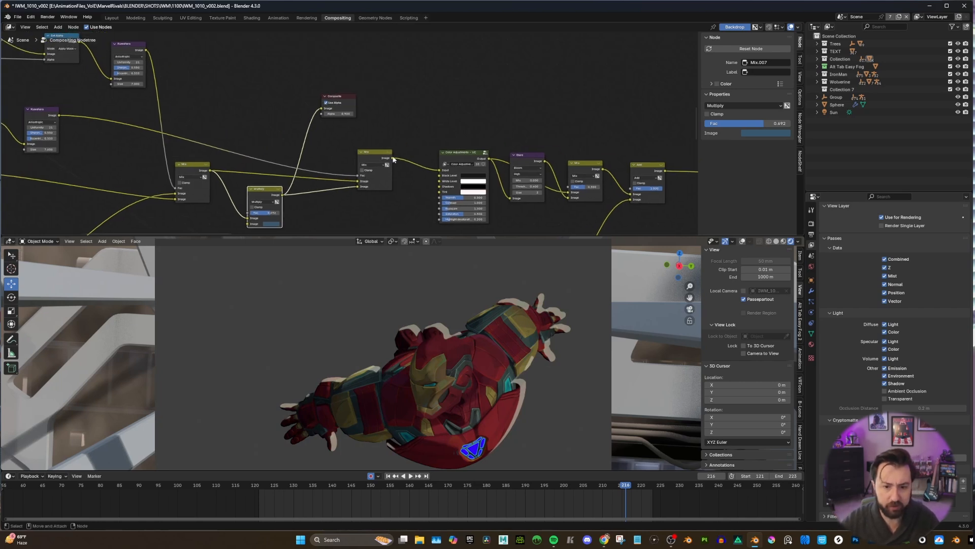
pyautogui.moveTo(392, 158); pyautogui.dragTo(325, 110)
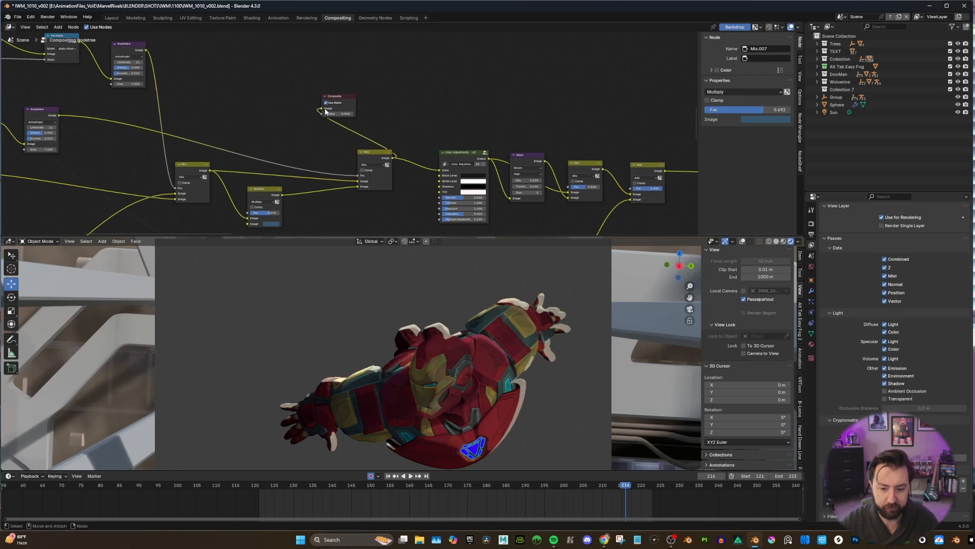
pyautogui.moveTo(415, 143); pyautogui.dragTo(422, 119, button='middle')
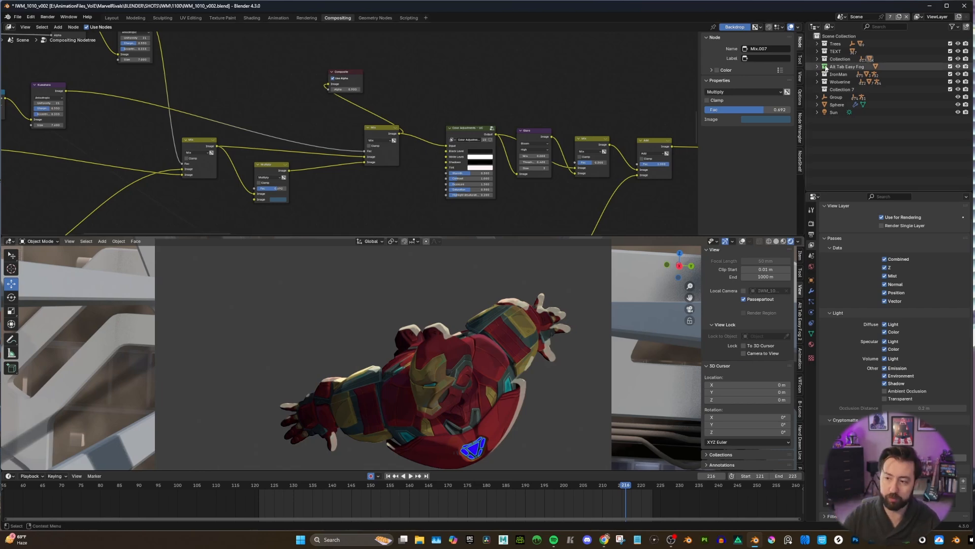
# Connect the output of the Color Adjustments node to the Composite node to preview the colour-corrected character and inspect the node's settings.
pyautogui.scroll(-2, 396, 146)
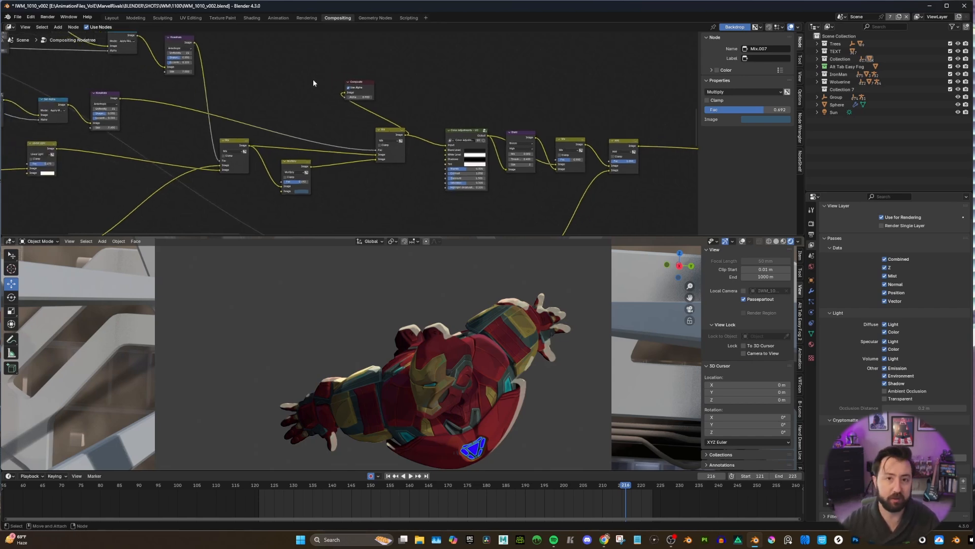
pyautogui.moveTo(420, 112); pyautogui.dragTo(307, 108, button='middle')
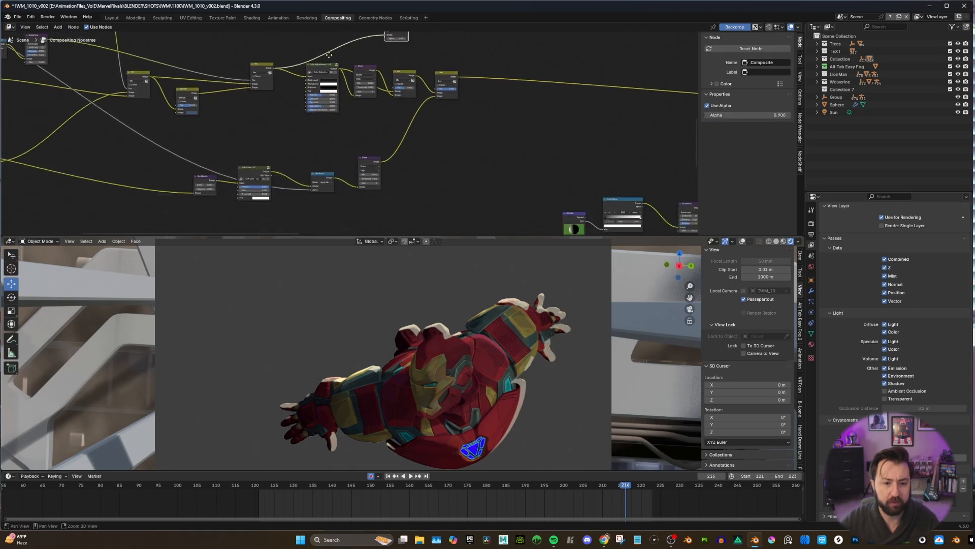
pyautogui.moveTo(329, 55); pyautogui.dragTo(272, 128, button='middle')
pyautogui.scroll(-3, 353, 75)
pyautogui.scroll(7, 271, 128)
pyautogui.moveTo(300, 154); pyautogui.dragTo(363, 109)
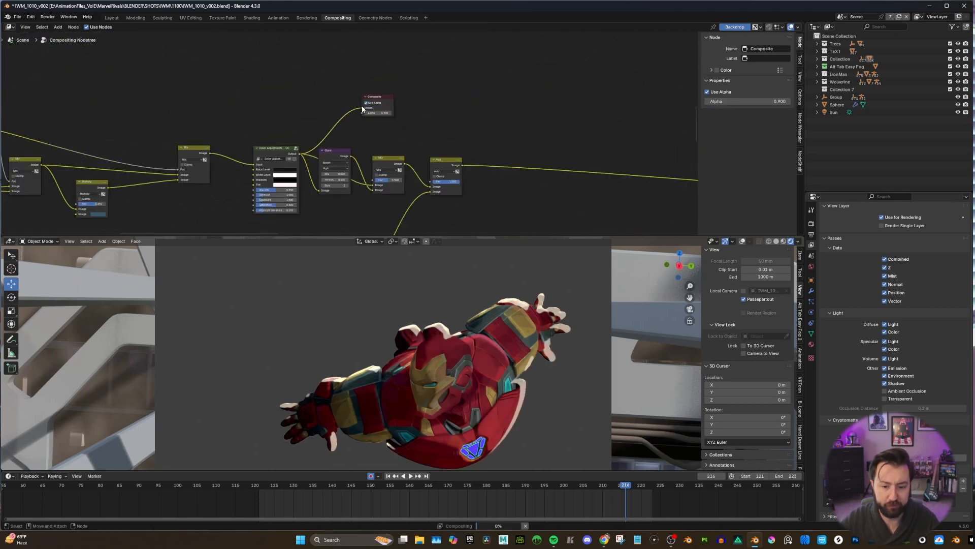
pyautogui.moveTo(342, 149); pyautogui.dragTo(312, 120, button='middle')
pyautogui.scroll(3, 331, 122)
pyautogui.scroll(2, 308, 122)
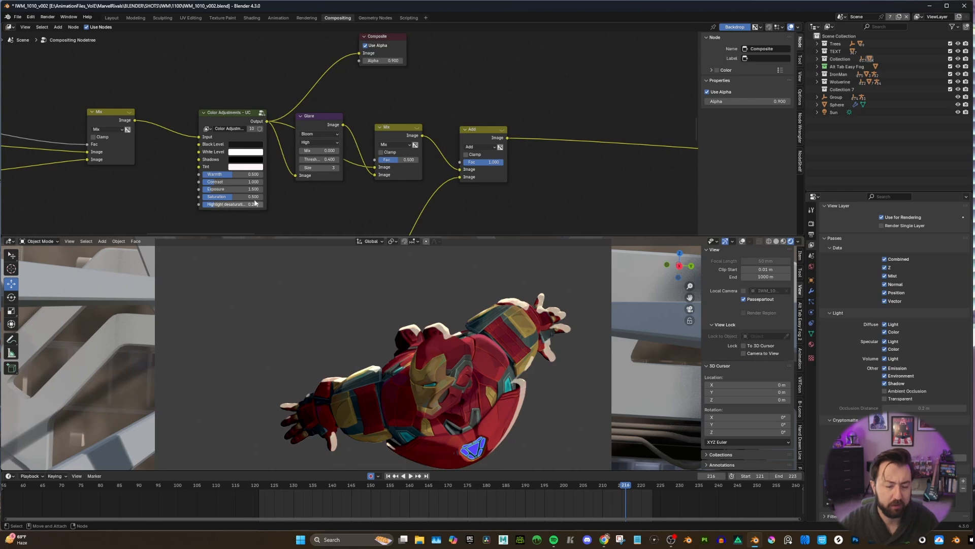
pyautogui.moveTo(264, 195); pyautogui.dragTo(251, 207, button='middle')
# Move the Bloom Glare node after Color Adjustments lower in the tree and connect its output to the Composite node to preview the glow.
pyautogui.moveTo(331, 136); pyautogui.dragTo(347, 66)
pyautogui.scroll(-3, 350, 132)
pyautogui.moveTo(350, 131); pyautogui.dragTo(358, 105, button='middle')
pyautogui.moveTo(334, 104); pyautogui.dragTo(324, 47)
pyautogui.moveTo(341, 87); pyautogui.dragTo(340, 91, button='middle')
pyautogui.moveTo(266, 105); pyautogui.dragTo(248, 111)
pyautogui.moveTo(307, 54); pyautogui.dragTo(311, 154)
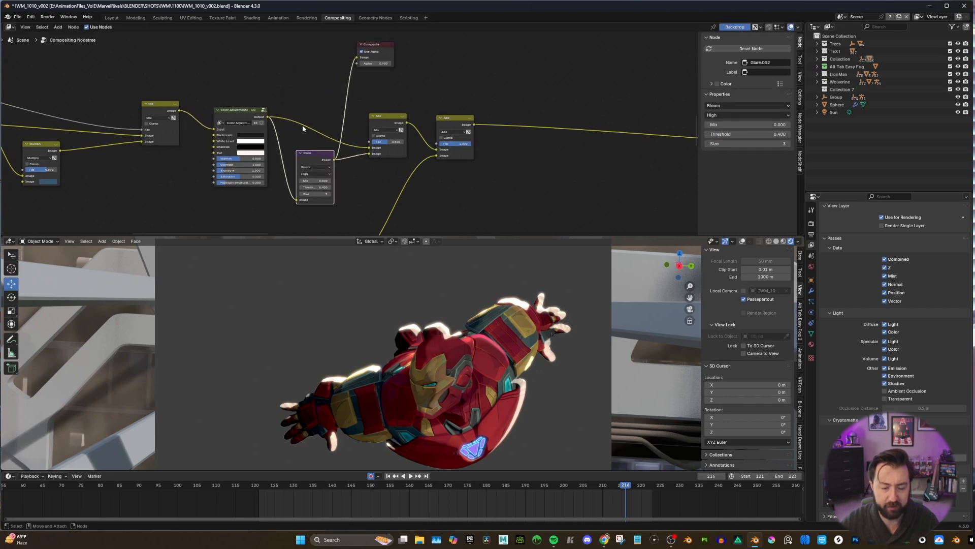
# Connect the output of the Mix node that blends the Glare with Color Adjustments to the Composite node to preview the reduced bloom.
pyautogui.moveTo(365, 146); pyautogui.dragTo(336, 163, button='middle')
pyautogui.scroll(2, 355, 141)
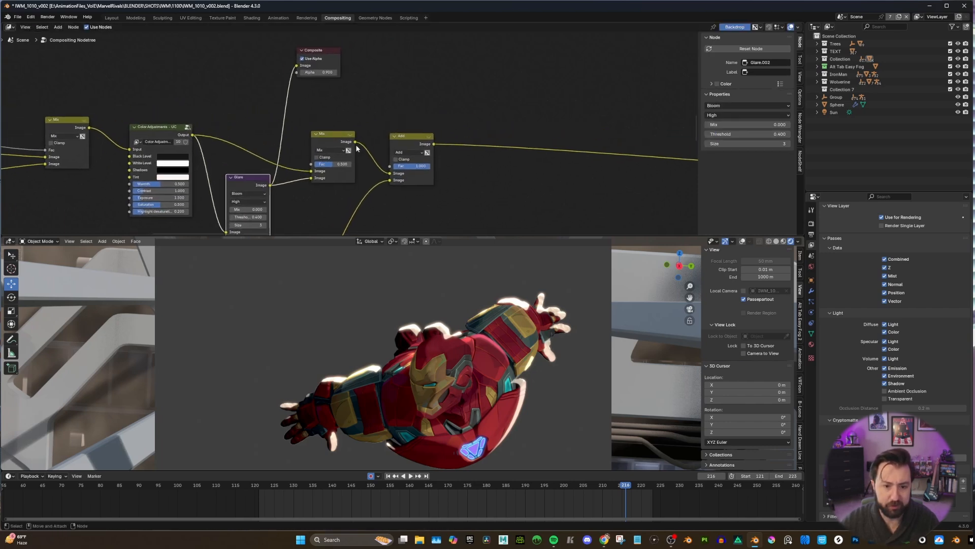
pyautogui.moveTo(355, 142); pyautogui.dragTo(301, 65)
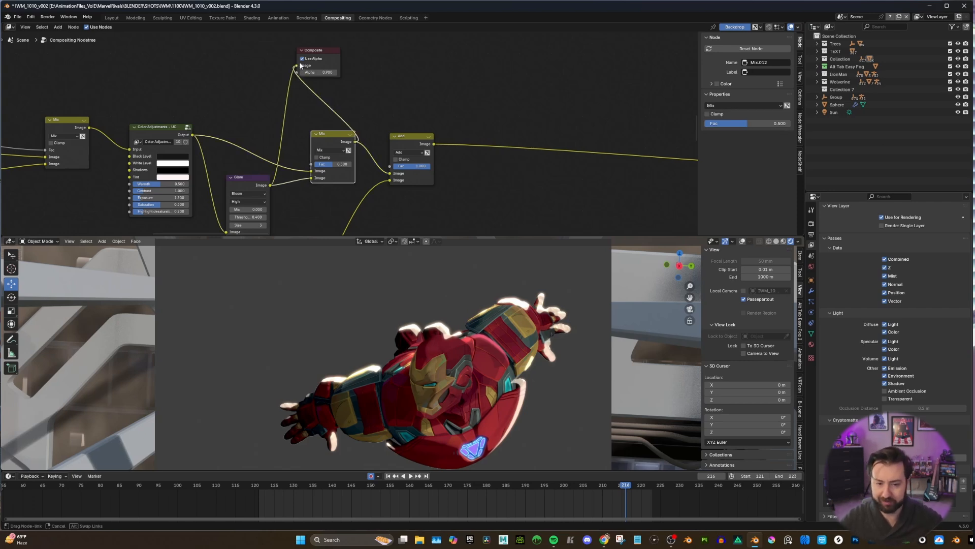
pyautogui.moveTo(300, 62); pyautogui.dragTo(299, 63)
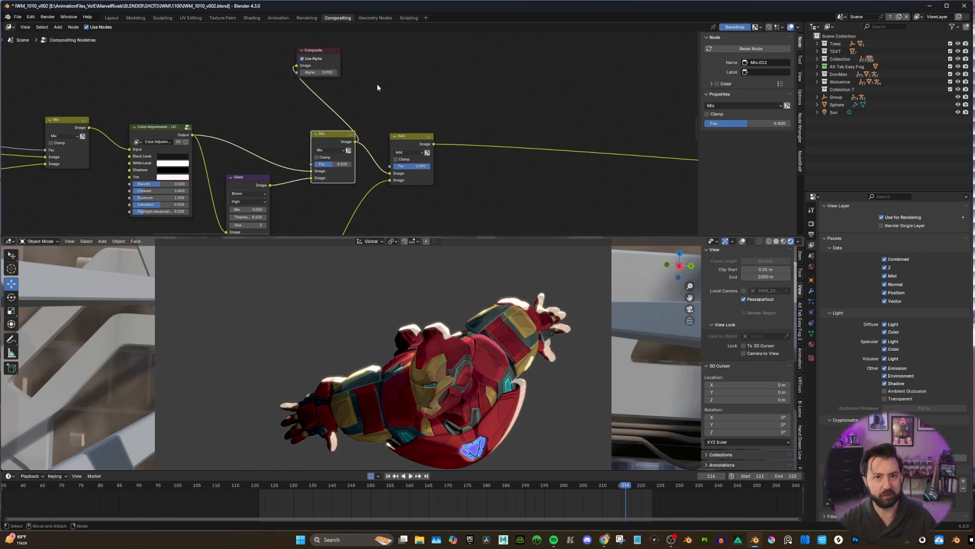
# Connect the emission pass of the Render Layers node to the Composite node to preview the suit's emissive parts.
pyautogui.scroll(-1, 344, 167)
pyautogui.scroll(-3, 315, 147)
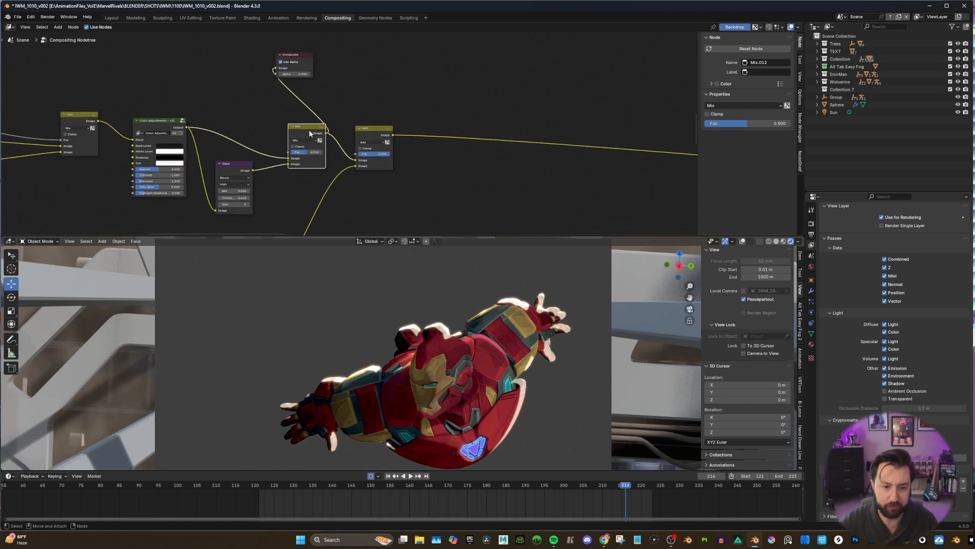
pyautogui.scroll(-4, 310, 146)
pyautogui.keyDown('alt'); pyautogui.moveTo(298, 191); pyautogui.dragTo(366, 143, button='middle'); pyautogui.keyUp('alt')
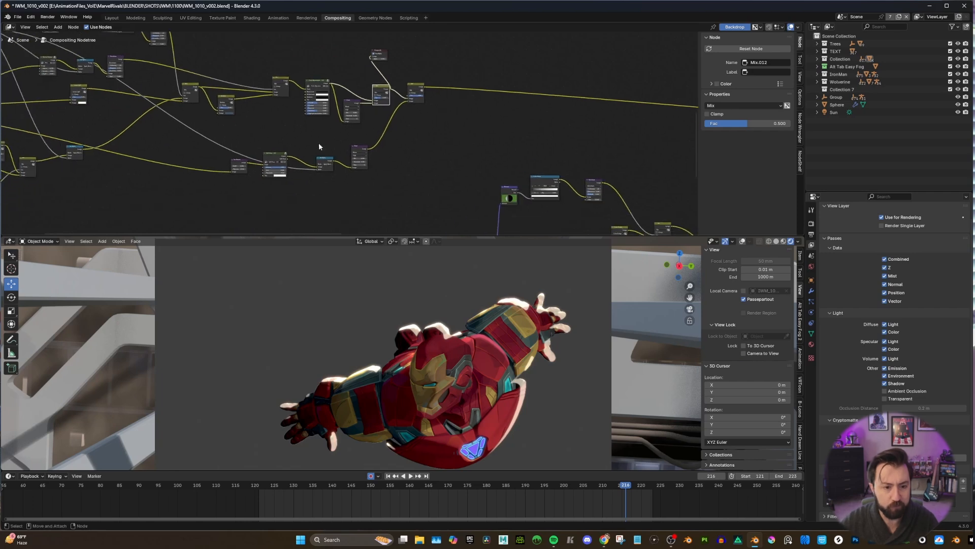
pyautogui.moveTo(289, 149)
pyautogui.keyDown('alt'); pyautogui.mouseDown(button='middle')
pyautogui.moveTo(354, 153)
pyautogui.moveTo(293, 151)
pyautogui.moveTo(310, 143)
pyautogui.mouseUp(button='middle'); pyautogui.keyUp('alt')
pyautogui.scroll(1, 301, 147)
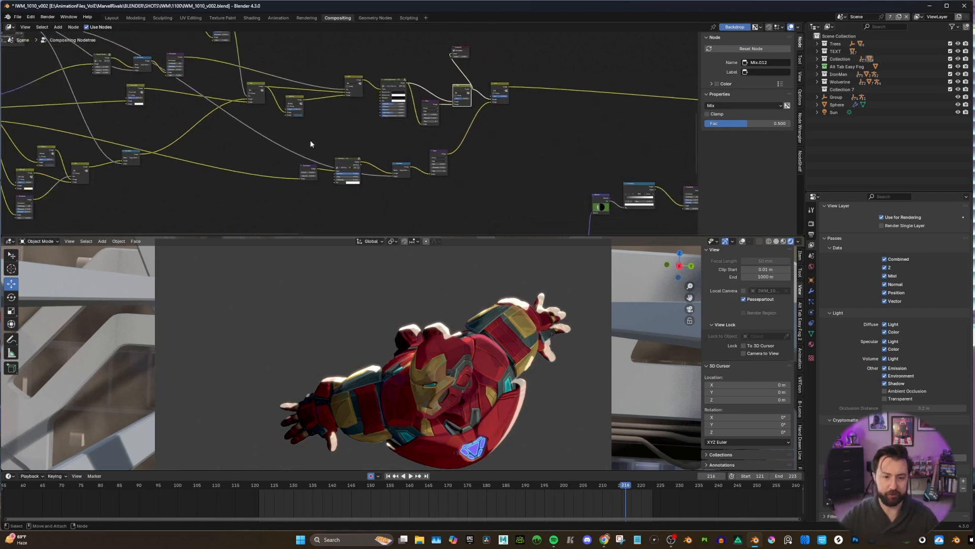
pyautogui.scroll(3, 311, 144)
pyautogui.scroll(-3, 344, 163)
pyautogui.moveTo(145, 144); pyautogui.dragTo(302, 151, button='middle')
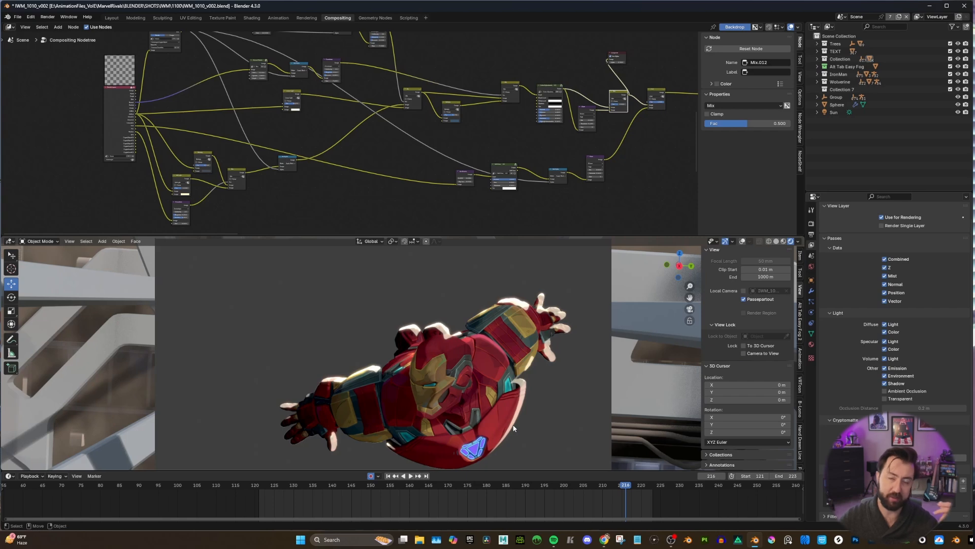
pyautogui.scroll(2, 265, 185)
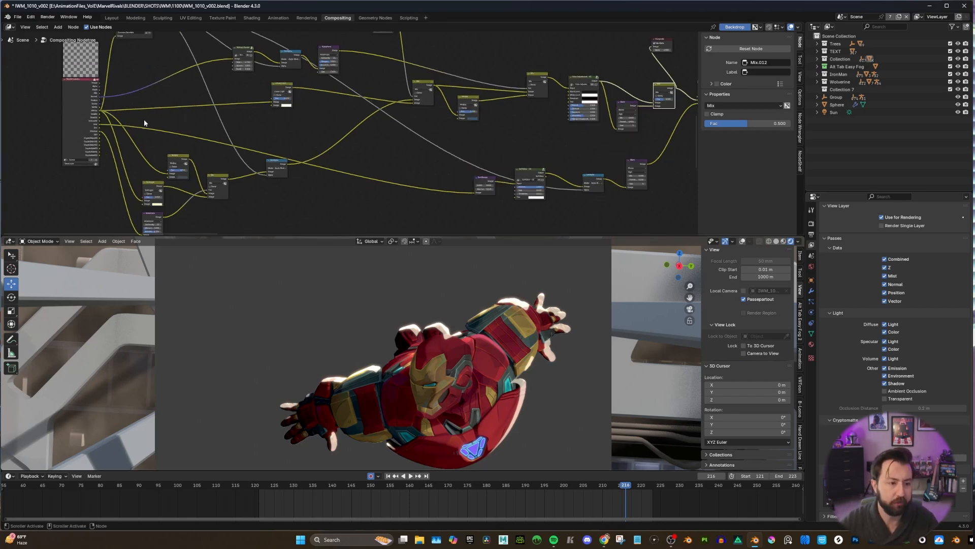
pyautogui.moveTo(332, 126); pyautogui.dragTo(294, 129, button='middle')
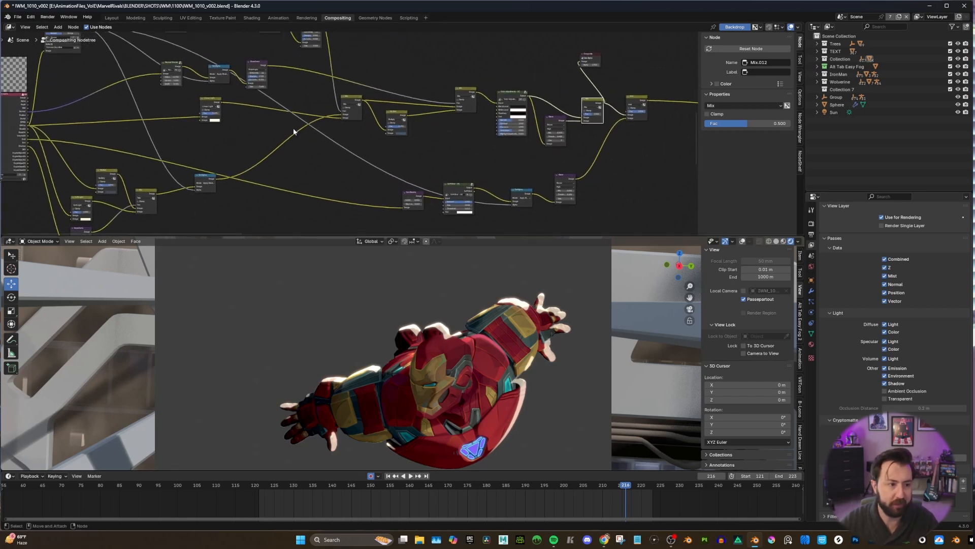
pyautogui.keyDown('ctrl'); pyautogui.keyDown('shift'); pyautogui.click(26, 142); pyautogui.keyUp('shift'); pyautogui.keyUp('ctrl')
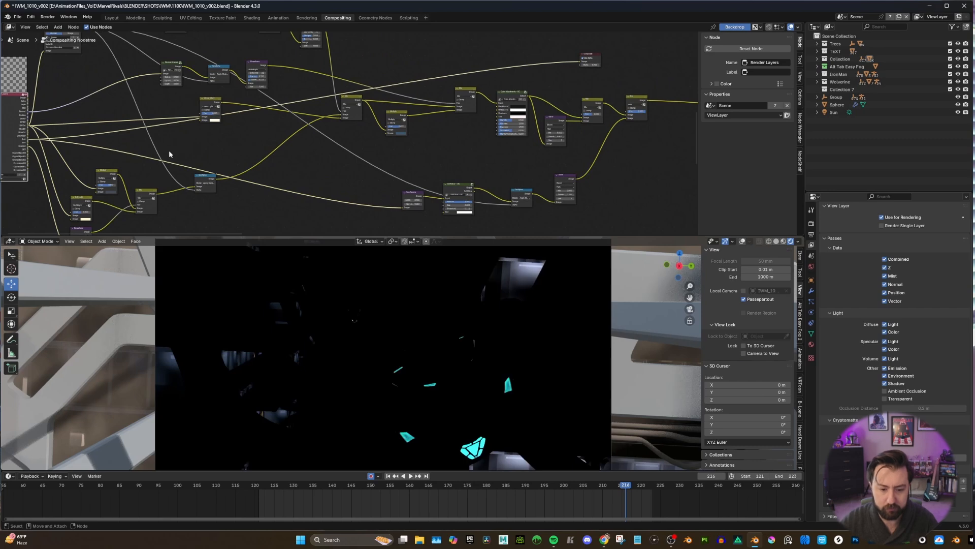
# Connect the output of the Sun Beams node in the emission branch to the Composite node to preview its effect.
pyautogui.moveTo(418, 154); pyautogui.dragTo(293, 168, button='middle')
pyautogui.scroll(3, 366, 125)
pyautogui.scroll(-2, 366, 128)
pyautogui.moveTo(250, 195); pyautogui.dragTo(432, 54)
pyautogui.moveTo(385, 128); pyautogui.dragTo(396, 74, button='middle')
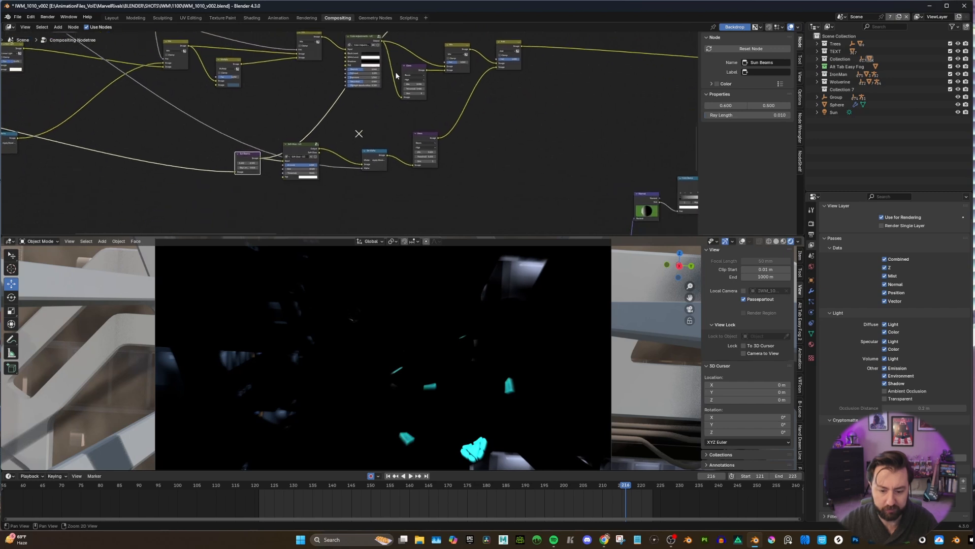
# Try a Ray Length of 1 on the Sun Beams node, and undo the change.
pyautogui.scroll(1, 373, 95)
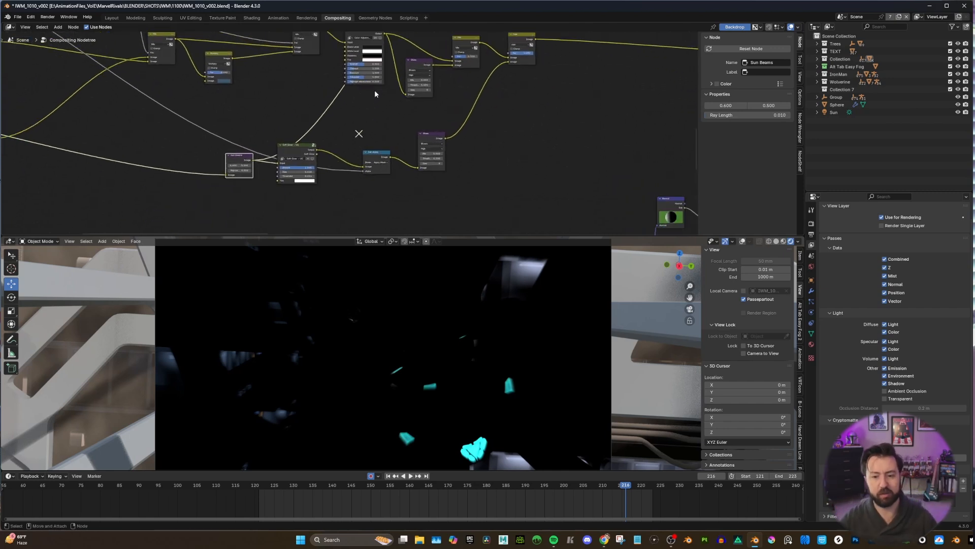
pyautogui.scroll(2, 336, 127)
pyautogui.scroll(-2, 342, 150)
pyautogui.moveTo(364, 128)
pyautogui.mouseDown(button='middle')
pyautogui.moveTo(284, 172)
pyautogui.moveTo(369, 128)
pyautogui.mouseUp(button='middle')
pyautogui.scroll(-4, 299, 151)
pyautogui.scroll(5, 356, 131)
pyautogui.scroll(4, 328, 141)
pyautogui.doubleClick(212, 166)
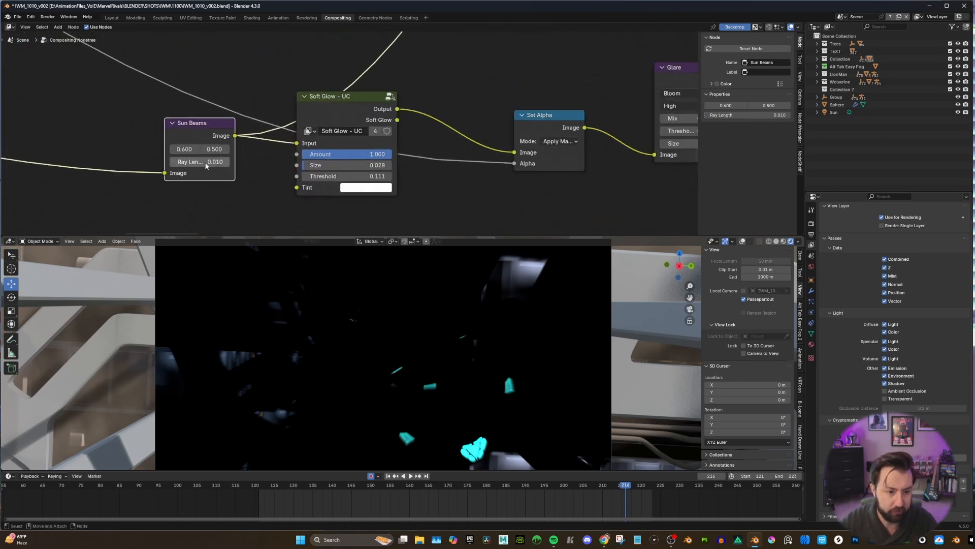
pyautogui.write('1')
pyautogui.press('Return')
pyautogui.press('\\')
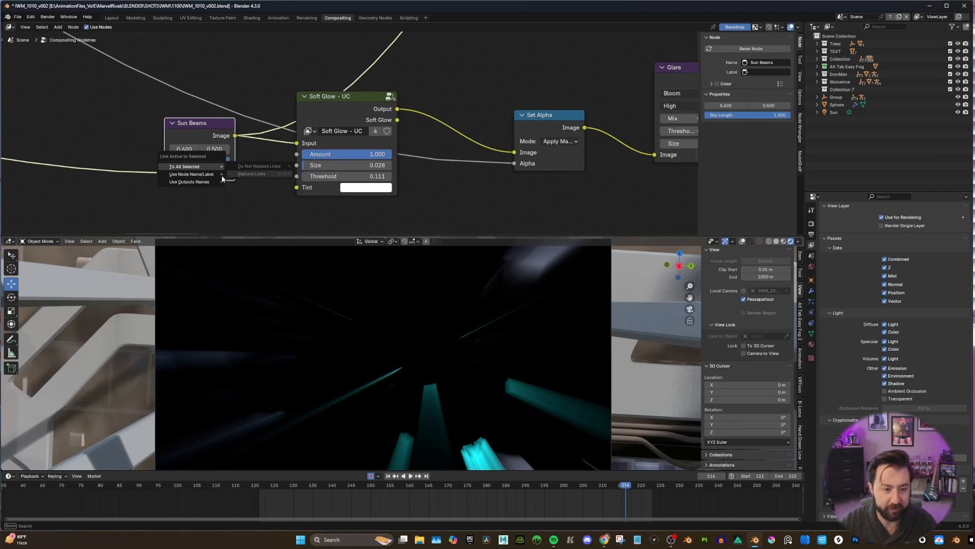
pyautogui.press('Escape')
pyautogui.hotkey('ctrl', 'z')
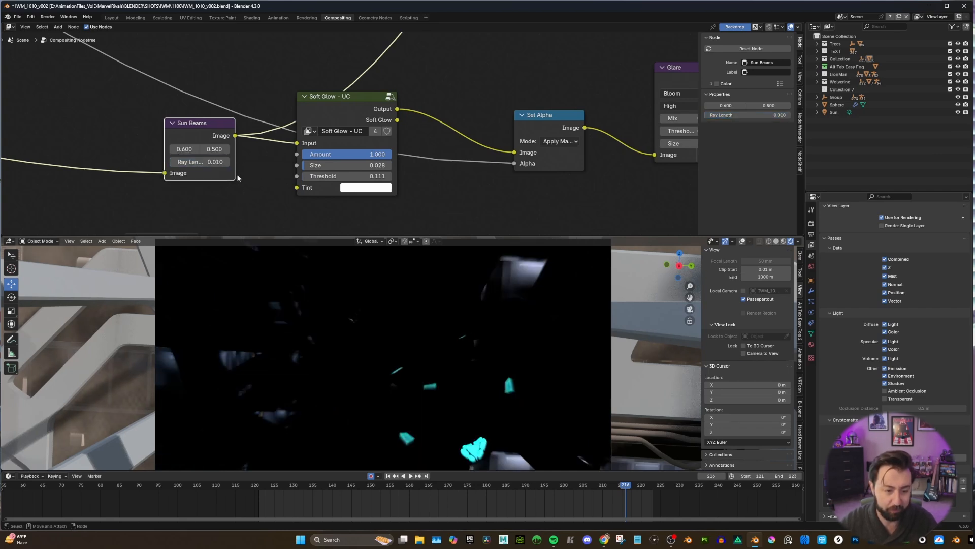
# Try a horizontal source of -1.200 with a Ray Length of 1 on the Sun Beams node, and undo both changes.
pyautogui.scroll(-11, 251, 185)
pyautogui.keyDown('alt'); pyautogui.moveTo(319, 151); pyautogui.dragTo(355, 142, button='middle'); pyautogui.keyUp('alt')
pyautogui.scroll(-1, 302, 151)
pyautogui.scroll(9, 350, 134)
pyautogui.moveTo(279, 146)
pyautogui.mouseDown()
pyautogui.moveTo(311, 146)
pyautogui.moveTo(289, 146)
pyautogui.mouseUp()
pyautogui.hotkey('ctrl', 'z')
pyautogui.doubleClick(288, 159)
pyautogui.write('1')
pyautogui.press('Return')
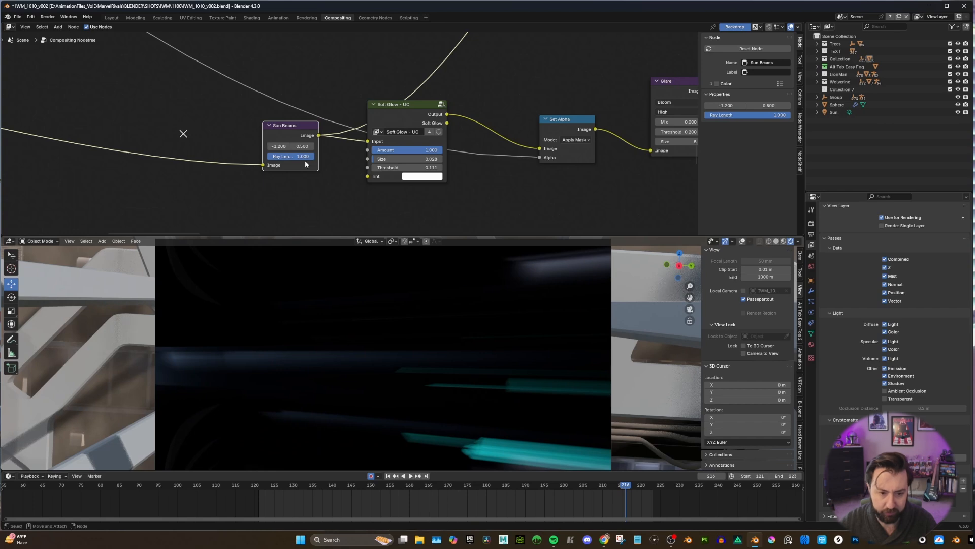
pyautogui.hotkey('ctrl', 'z')
pyautogui.hotkey('ctrl', 'z')
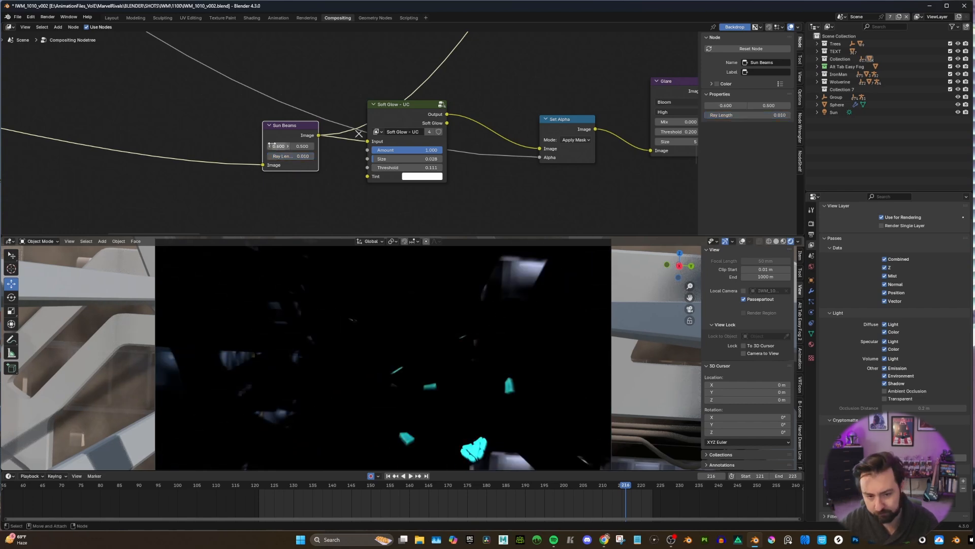
# Connect the output of the Soft Glow node to the Composite node to preview the softened emission.
pyautogui.scroll(-2, 308, 155)
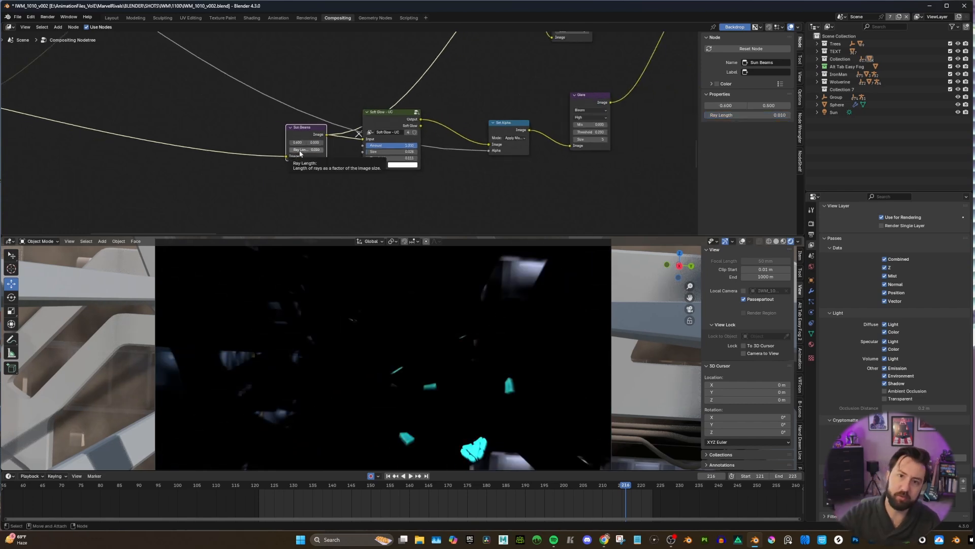
pyautogui.scroll(-5, 414, 123)
pyautogui.moveTo(481, 93); pyautogui.dragTo(302, 157, button='middle')
pyautogui.scroll(-3, 308, 143)
pyautogui.moveTo(236, 188); pyautogui.dragTo(341, 61)
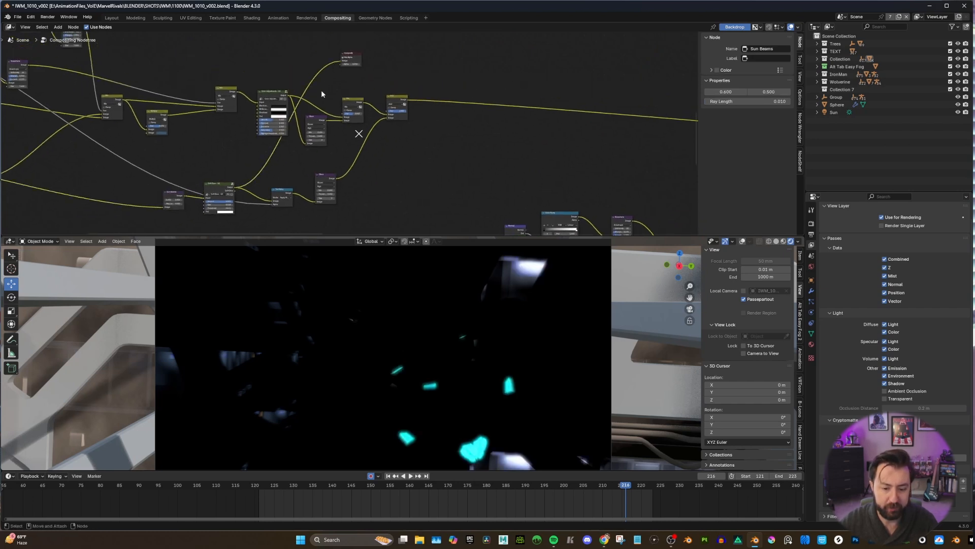
# Connect the output of the Set Alpha node after Soft Glow to the Composite node to preview the emission masked to the character.
pyautogui.moveTo(325, 140); pyautogui.dragTo(326, 110, button='middle')
pyautogui.scroll(3, 326, 112)
pyautogui.scroll(-3, 292, 160)
pyautogui.moveTo(306, 150); pyautogui.dragTo(298, 160, button='middle')
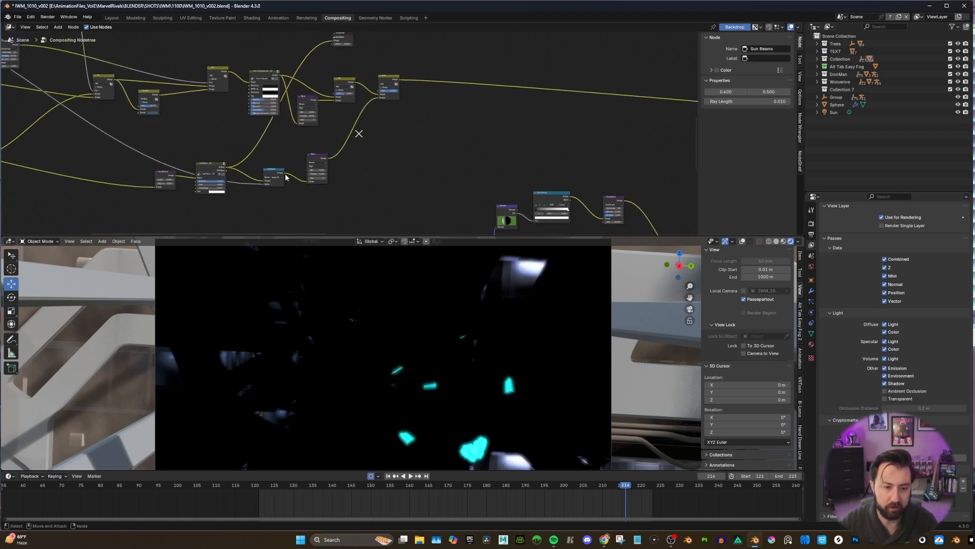
pyautogui.moveTo(285, 173); pyautogui.dragTo(331, 43)
pyautogui.moveTo(324, 44); pyautogui.dragTo(323, 57, button='middle')
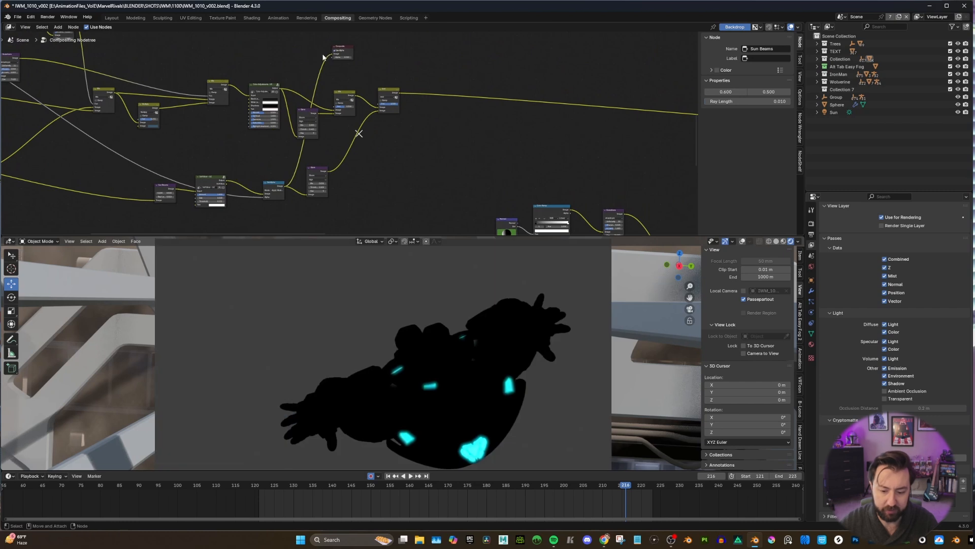
# Connect the output of the Glare node at the end of the emission branch to the Composite node to preview the bloomed emission.
pyautogui.moveTo(337, 148); pyautogui.dragTo(318, 163, button='middle')
pyautogui.scroll(3, 335, 143)
pyautogui.scroll(-1, 333, 158)
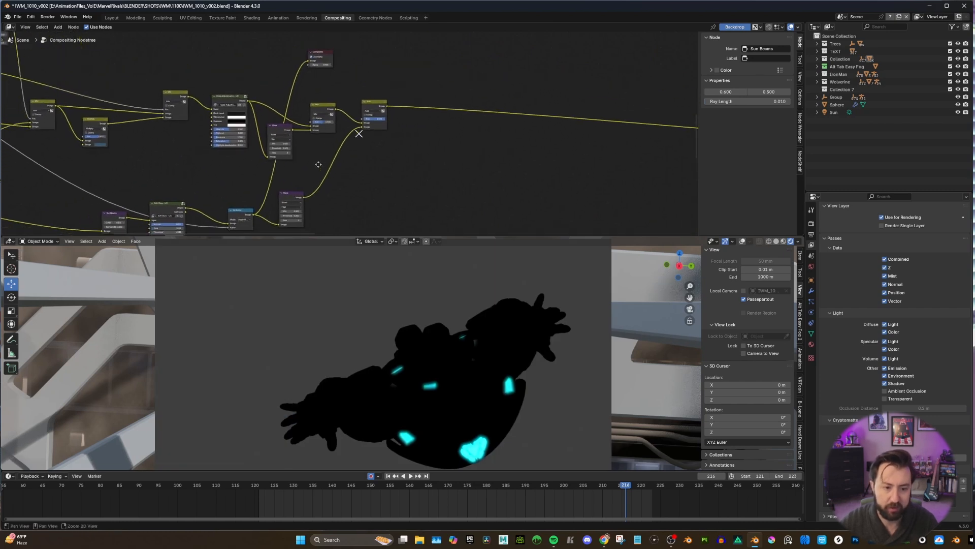
pyautogui.moveTo(303, 197); pyautogui.dragTo(305, 61)
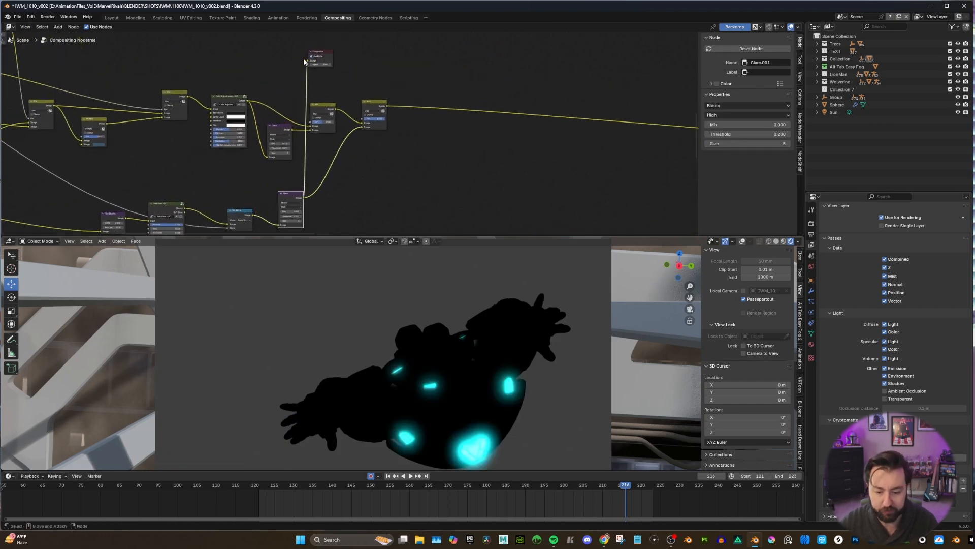
# Connect the output of the Add node that combines the character with the glowing emission to the Composite node to preview the result.
pyautogui.scroll(2, 375, 122)
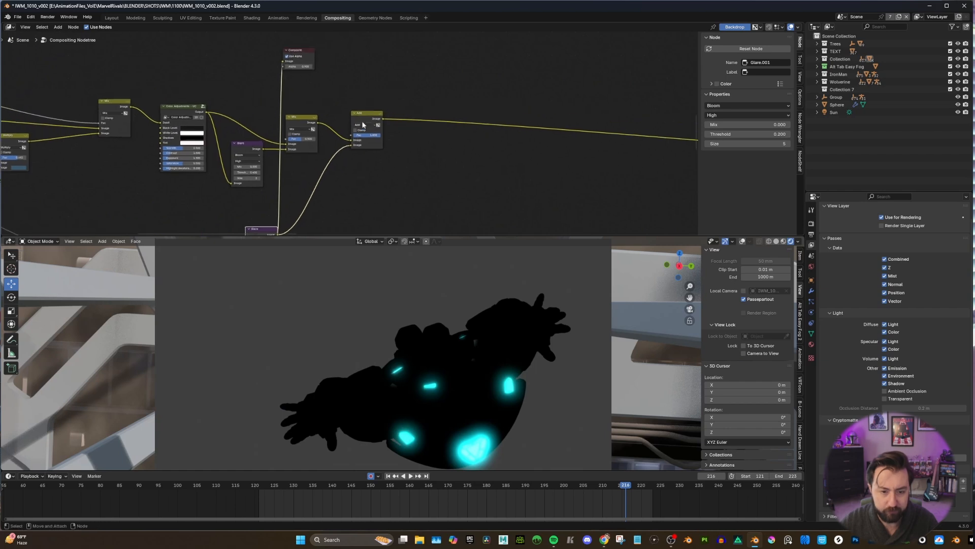
pyautogui.scroll(-1, 412, 142)
pyautogui.moveTo(392, 169); pyautogui.dragTo(407, 126, button='middle')
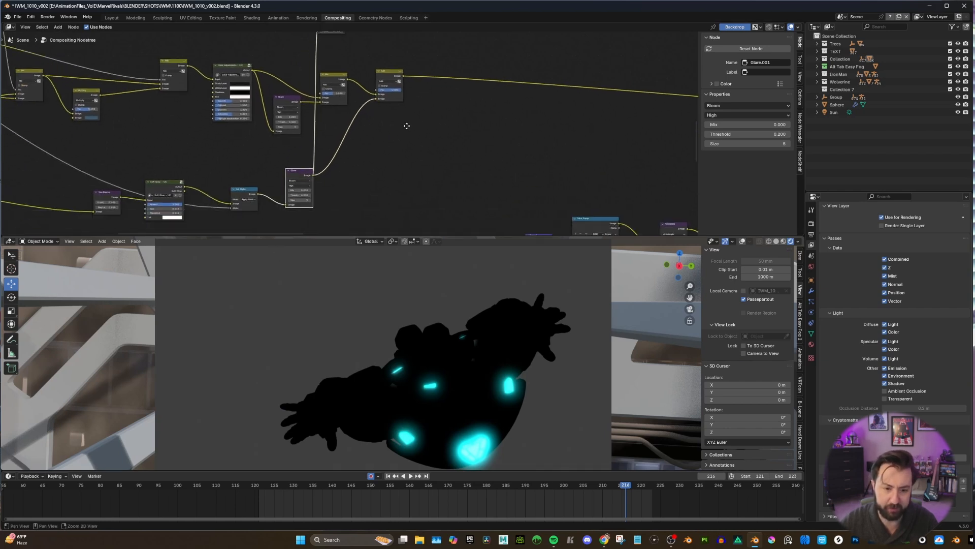
pyautogui.scroll(1, 393, 91)
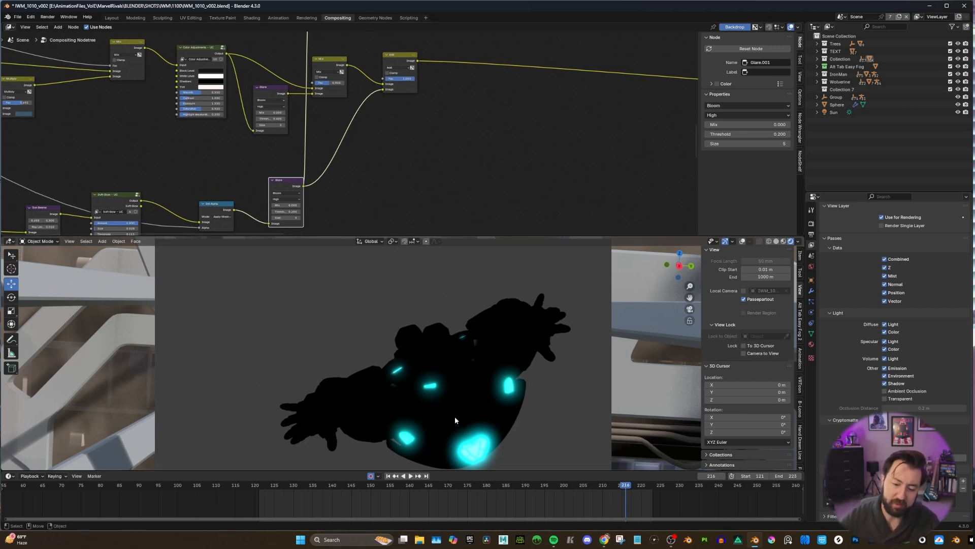
pyautogui.moveTo(378, 109); pyautogui.dragTo(377, 119, button='middle')
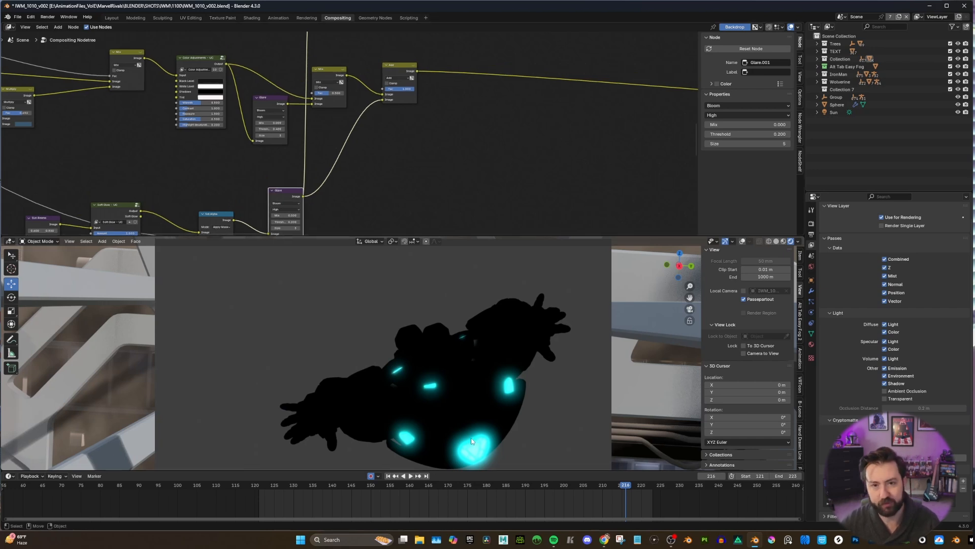
pyautogui.scroll(-4, 368, 79)
pyautogui.moveTo(367, 78); pyautogui.dragTo(351, 127, button='middle')
pyautogui.moveTo(336, 124); pyautogui.dragTo(307, 78)
pyautogui.moveTo(307, 213); pyautogui.dragTo(306, 77)
pyautogui.moveTo(388, 122); pyautogui.dragTo(307, 77)
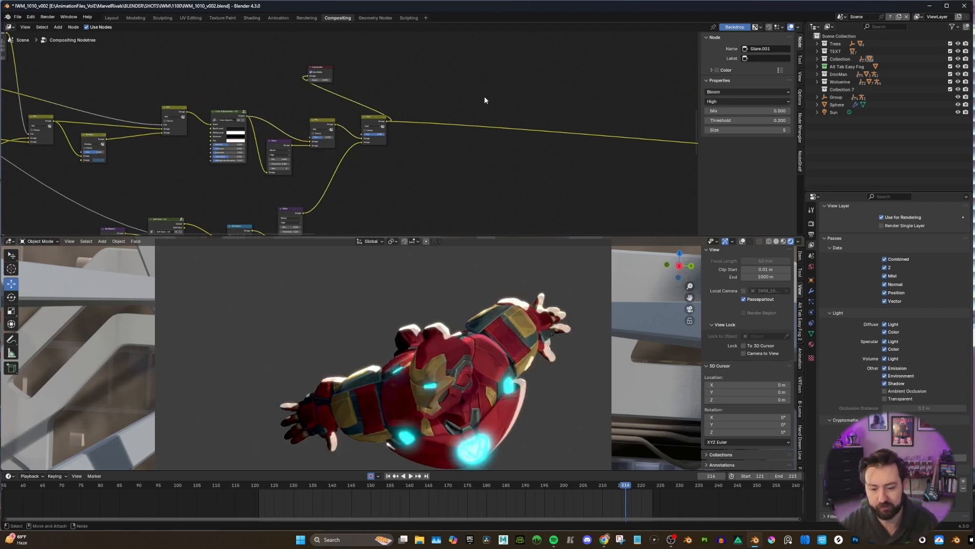
# Connect the output of the final Add node in the Wolverine branch to the Composite node to preview that character.
pyautogui.scroll(-6, 473, 111)
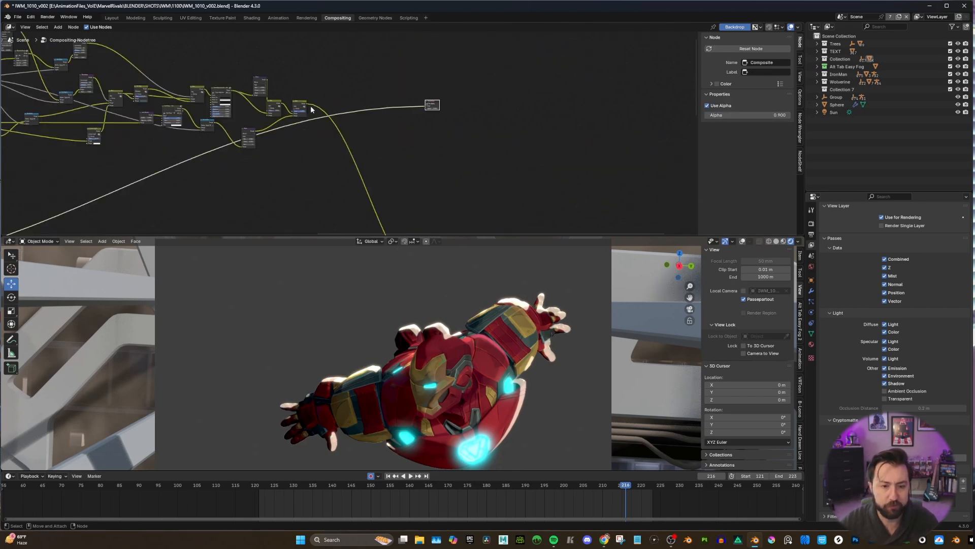
pyautogui.moveTo(307, 104); pyautogui.dragTo(425, 106)
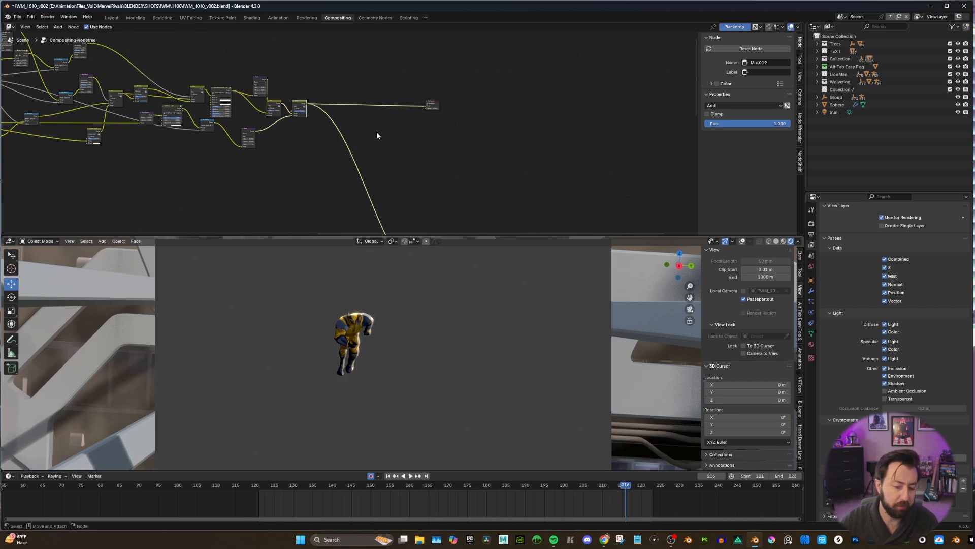
# Examine the Wolverine branch from its Render Layers input to its final Add node, including the Cryptomatte node's Matte ID.
pyautogui.moveTo(254, 139); pyautogui.dragTo(477, 161, button='middle')
pyautogui.scroll(1, 330, 127)
pyautogui.moveTo(181, 101); pyautogui.dragTo(190, 115, button='middle')
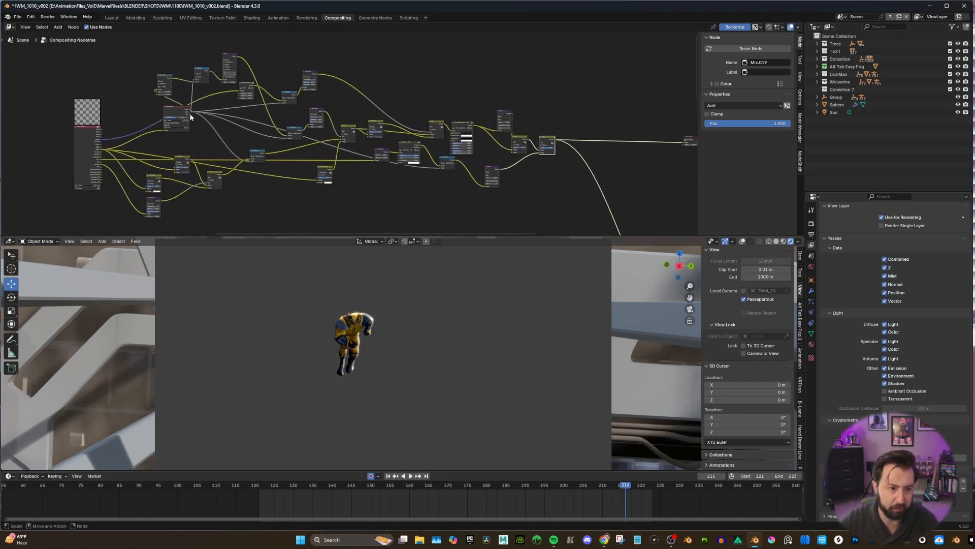
pyautogui.scroll(1, 172, 119)
pyautogui.moveTo(305, 104)
pyautogui.mouseDown(button='middle')
pyautogui.moveTo(311, 78)
pyautogui.moveTo(303, 101)
pyautogui.moveTo(303, 91)
pyautogui.mouseUp(button='middle')
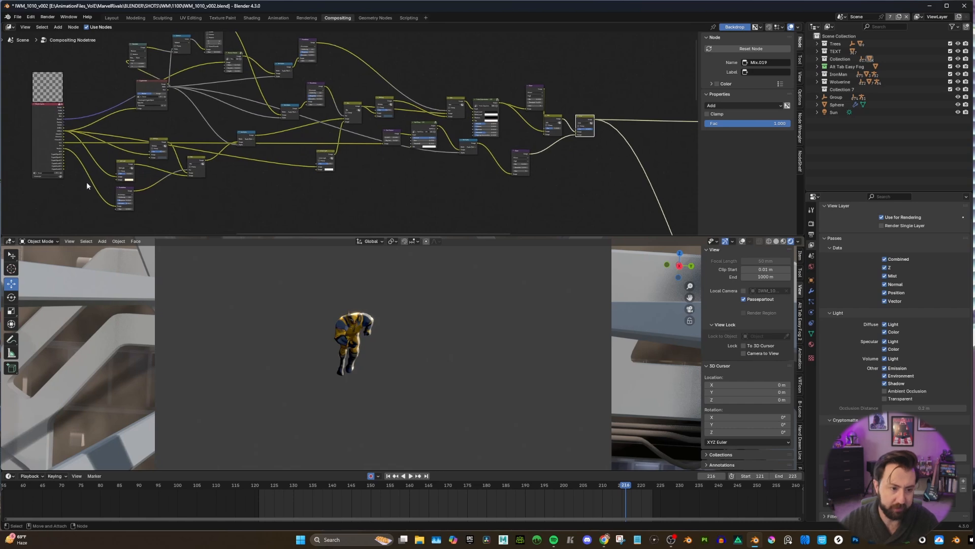
pyautogui.scroll(-6, 243, 144)
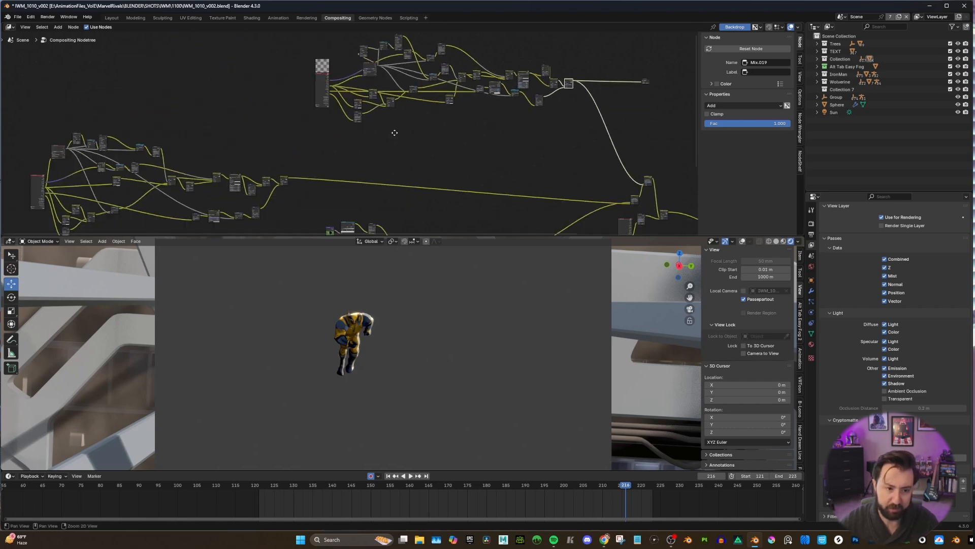
pyautogui.moveTo(376, 130)
pyautogui.mouseDown(button='middle')
pyautogui.moveTo(233, 162)
pyautogui.moveTo(327, 134)
pyautogui.mouseUp(button='middle')
pyautogui.scroll(6, 317, 96)
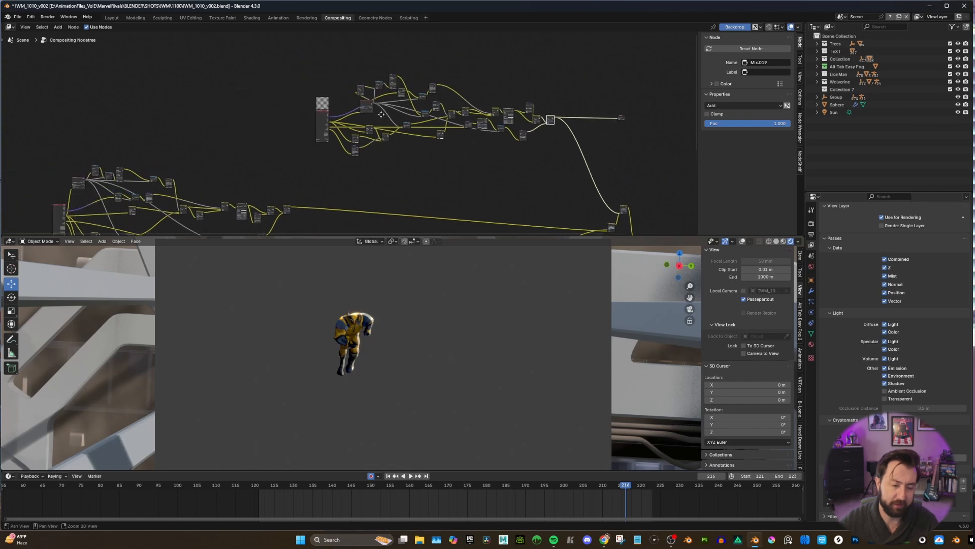
pyautogui.scroll(6, 315, 137)
pyautogui.moveTo(365, 116); pyautogui.dragTo(323, 175, button='middle')
pyautogui.scroll(-4, 323, 111)
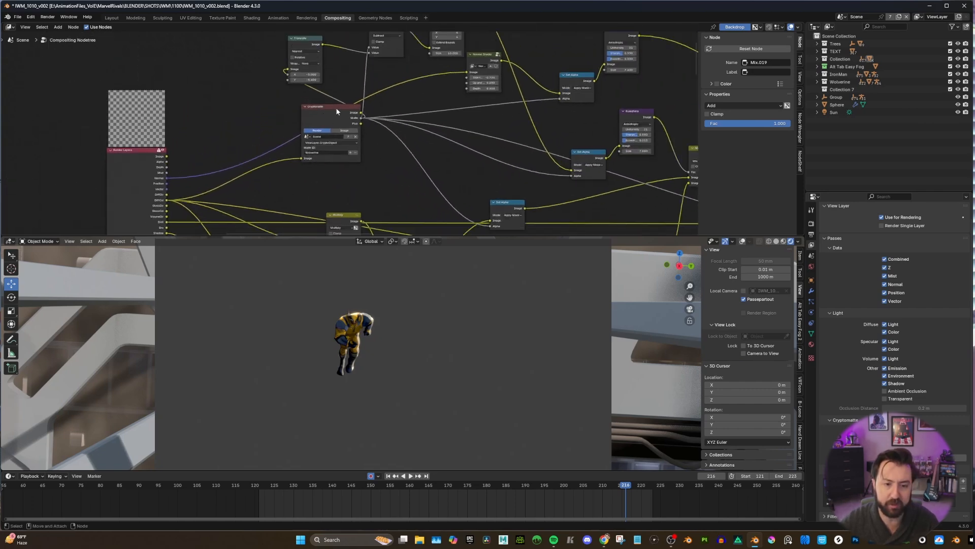
pyautogui.scroll(1, 328, 150)
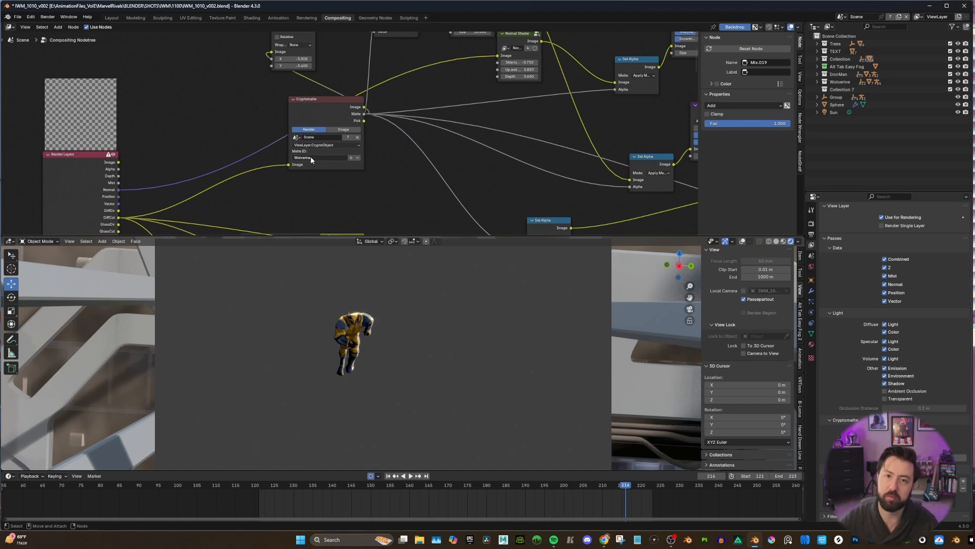
pyautogui.scroll(-8, 307, 166)
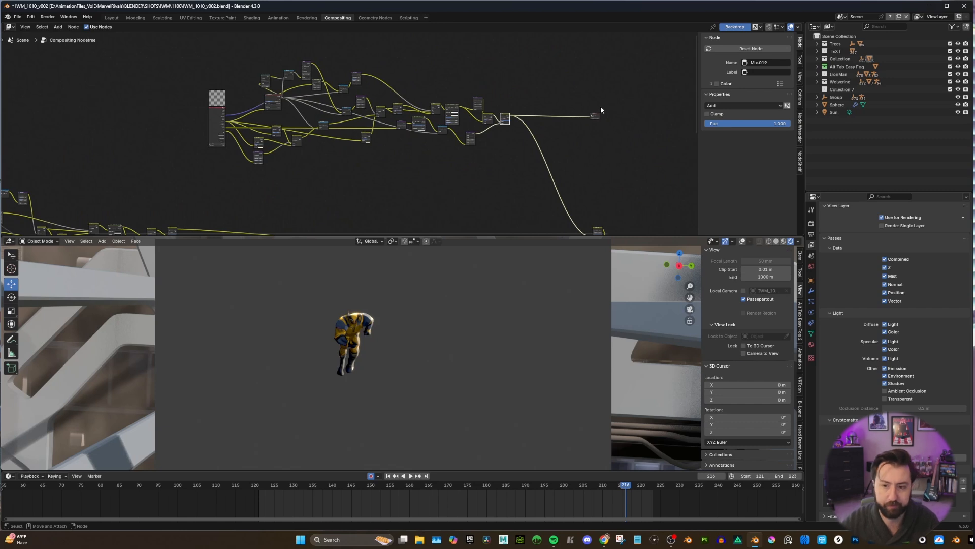
# Move the Composite node down to the background branch, beside its Normal, Color Ramp and Kuwahara nodes.
pyautogui.moveTo(596, 117); pyautogui.dragTo(603, 180)
pyautogui.scroll(-5, 610, 195)
pyautogui.moveTo(615, 206); pyautogui.dragTo(476, 57, button='middle')
pyautogui.scroll(2, 458, 53)
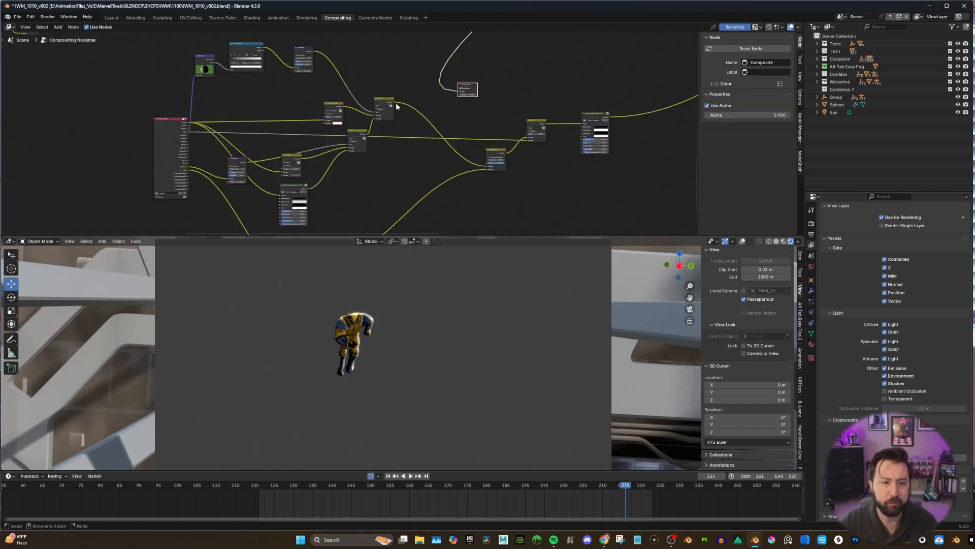
pyautogui.moveTo(253, 74); pyautogui.dragTo(250, 115, button='middle')
pyautogui.scroll(3, 250, 117)
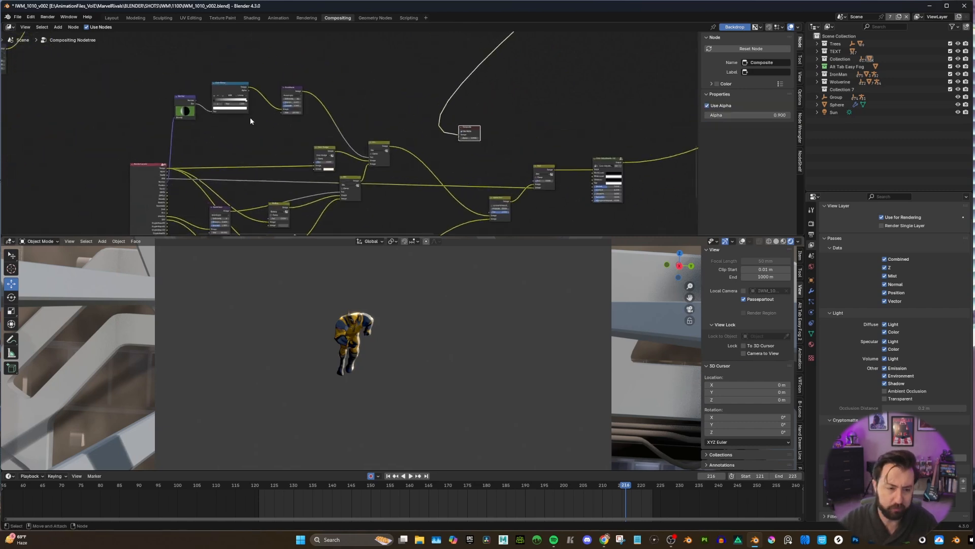
pyautogui.moveTo(487, 128); pyautogui.dragTo(371, 94)
pyautogui.scroll(3, 324, 101)
pyautogui.moveTo(318, 94); pyautogui.dragTo(367, 99, button='middle')
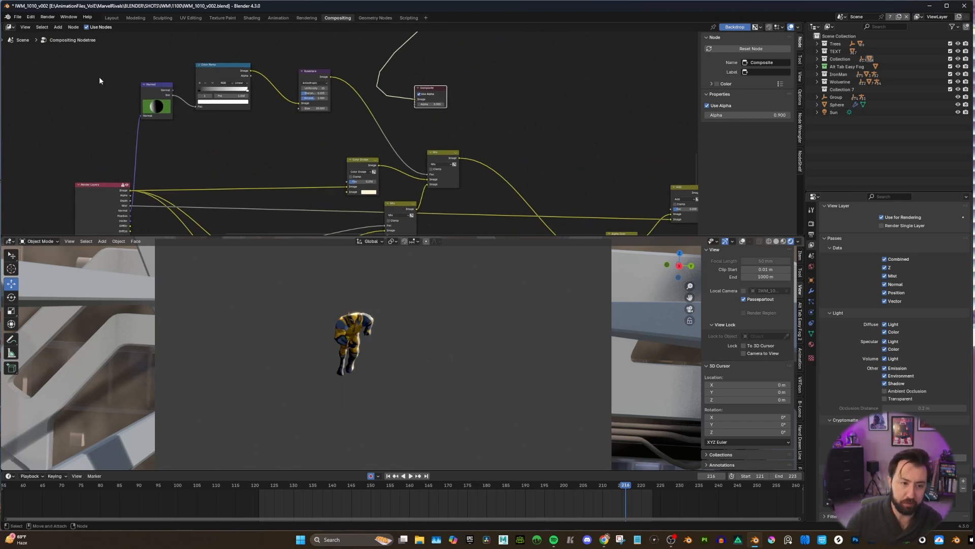
# Shift the background branch's Normal node slightly and add a second Normal node beside it.
pyautogui.click(155, 91)
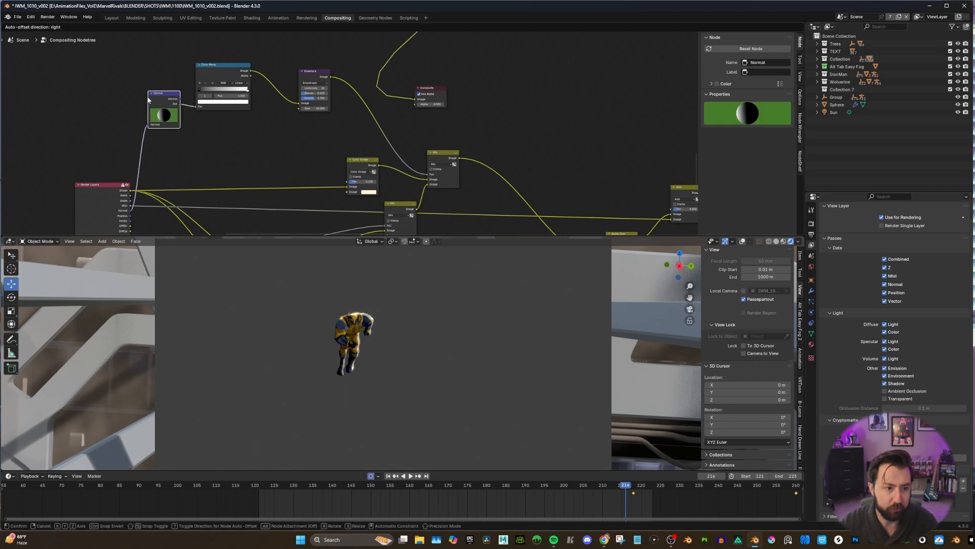
pyautogui.rightClick(73, 82)
pyautogui.moveTo(117, 90)
pyautogui.write('norma')
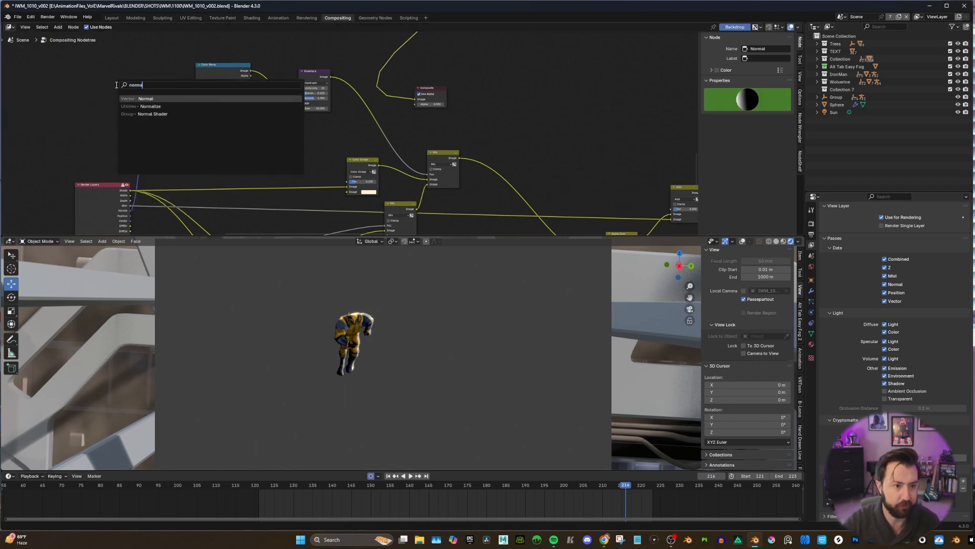
pyautogui.write('l')
pyautogui.click(140, 98)
pyautogui.click(114, 78)
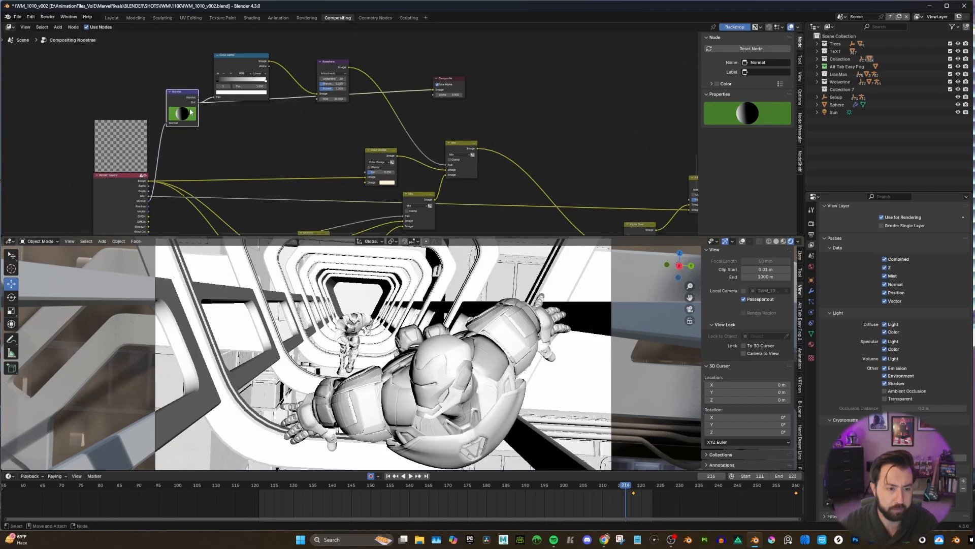
# Move the Color Ramp node below the Normal node's link and connect its output to the Composite node to preview the lighting mask.
pyautogui.moveTo(178, 113); pyautogui.dragTo(241, 138)
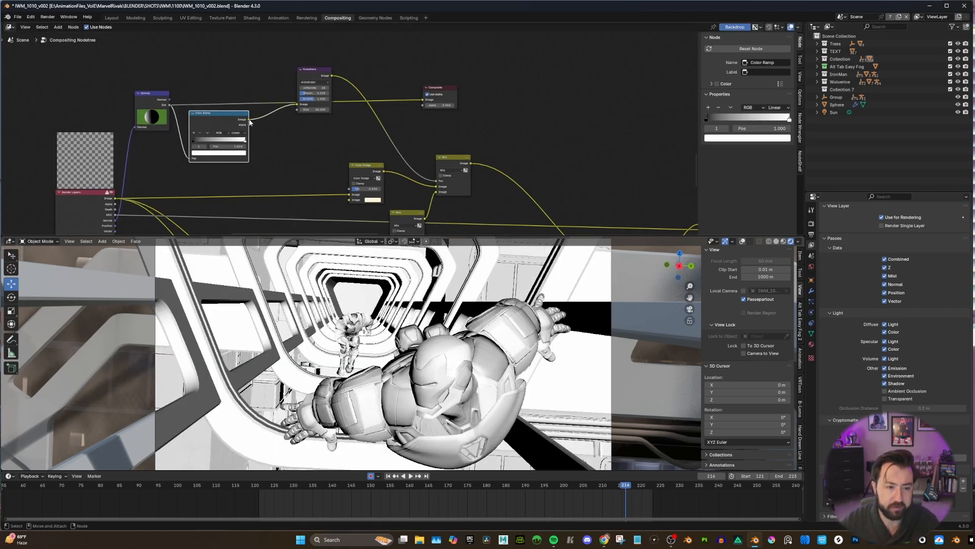
pyautogui.moveTo(249, 119); pyautogui.dragTo(422, 100)
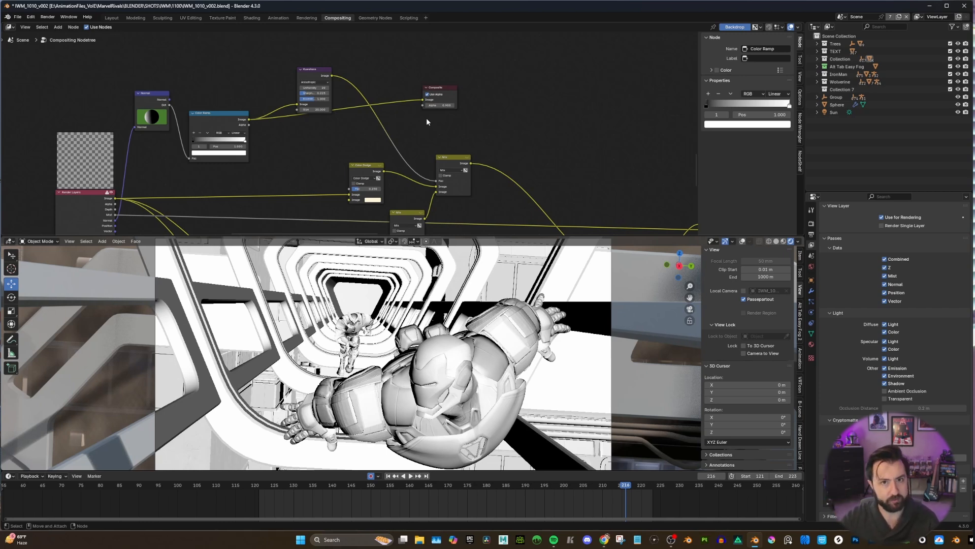
# Connect the output of the Kuwahara node after the Color Ramp to the Composite node to preview the painterly mask.
pyautogui.scroll(1, 425, 118)
pyautogui.moveTo(425, 118); pyautogui.dragTo(386, 146, button='middle')
pyautogui.moveTo(285, 99); pyautogui.dragTo(385, 125)
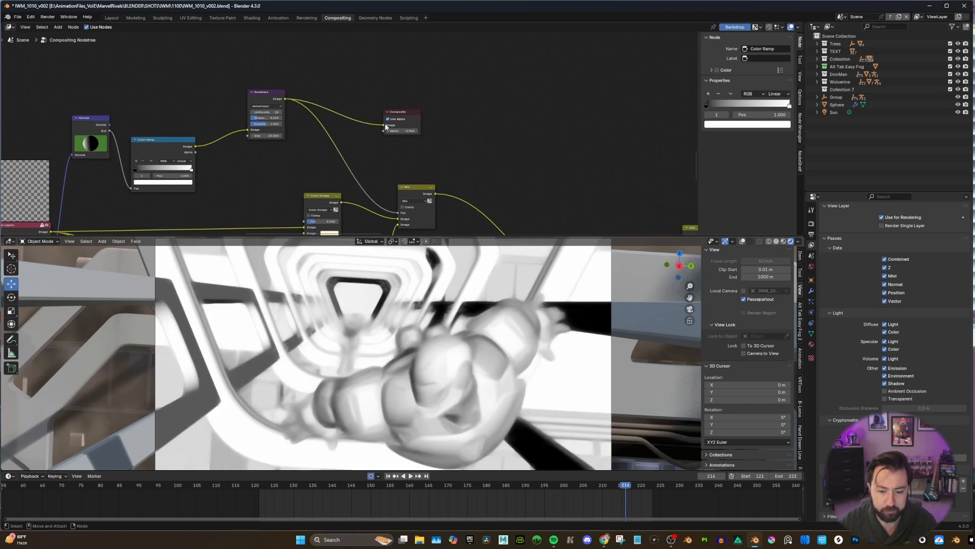
pyautogui.scroll(1, 320, 128)
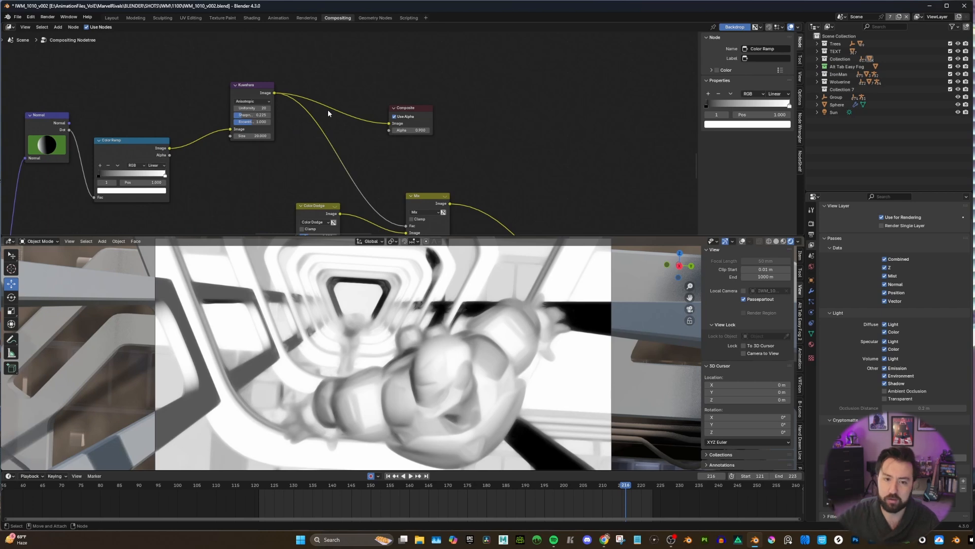
# Connect the Image output of the background branch's Render Layers node to the Composite node to preview the original render.
pyautogui.scroll(-3, 328, 111)
pyautogui.moveTo(333, 118); pyautogui.dragTo(301, 134, button='middle')
pyautogui.scroll(2, 376, 69)
pyautogui.scroll(1, 342, 76)
pyautogui.scroll(-3, 346, 81)
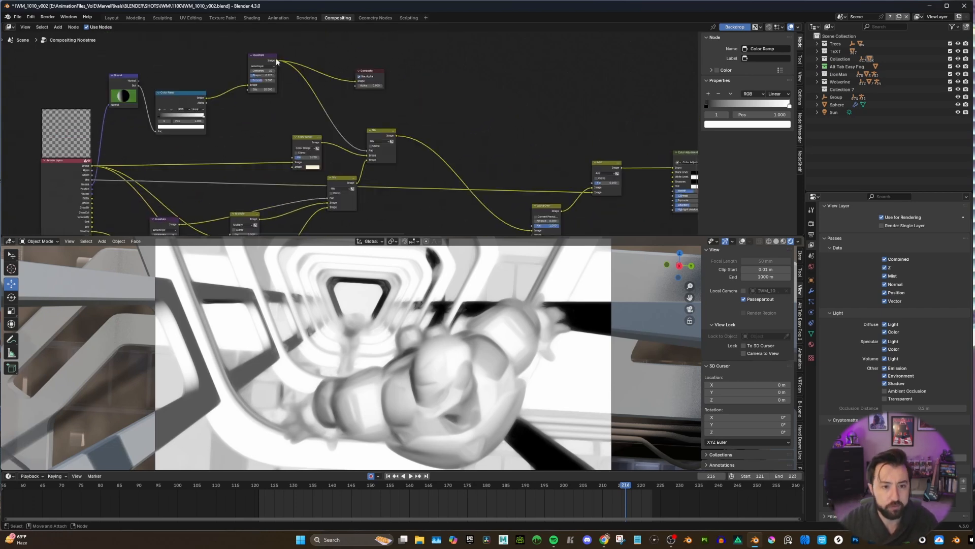
pyautogui.moveTo(296, 170); pyautogui.dragTo(335, 111, button='middle')
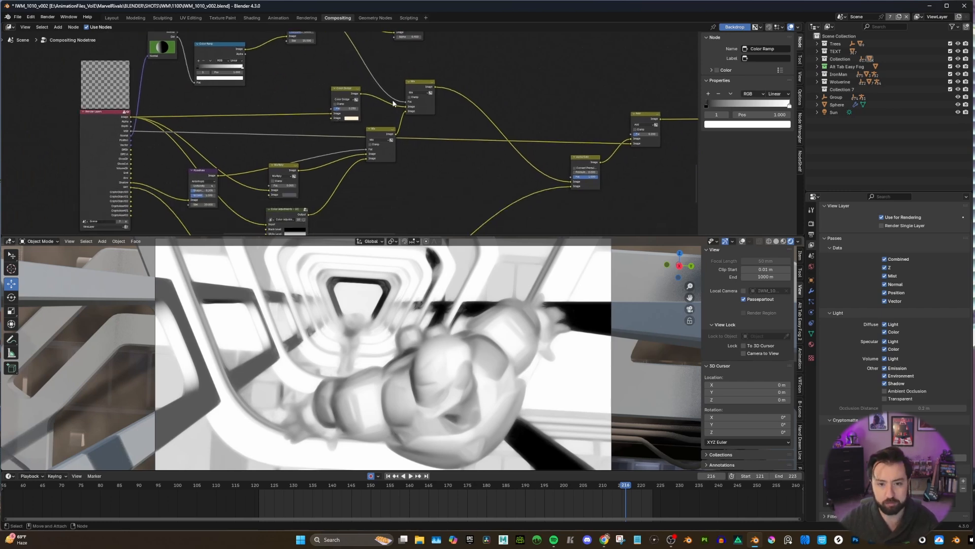
pyautogui.scroll(1, 285, 123)
pyautogui.moveTo(283, 122); pyautogui.dragTo(255, 161, button='middle')
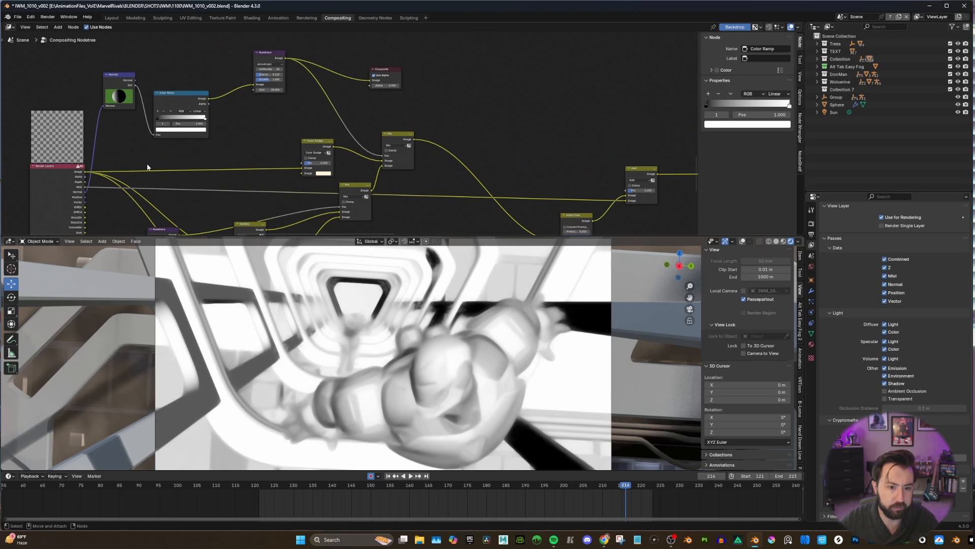
pyautogui.moveTo(85, 172); pyautogui.dragTo(368, 80)
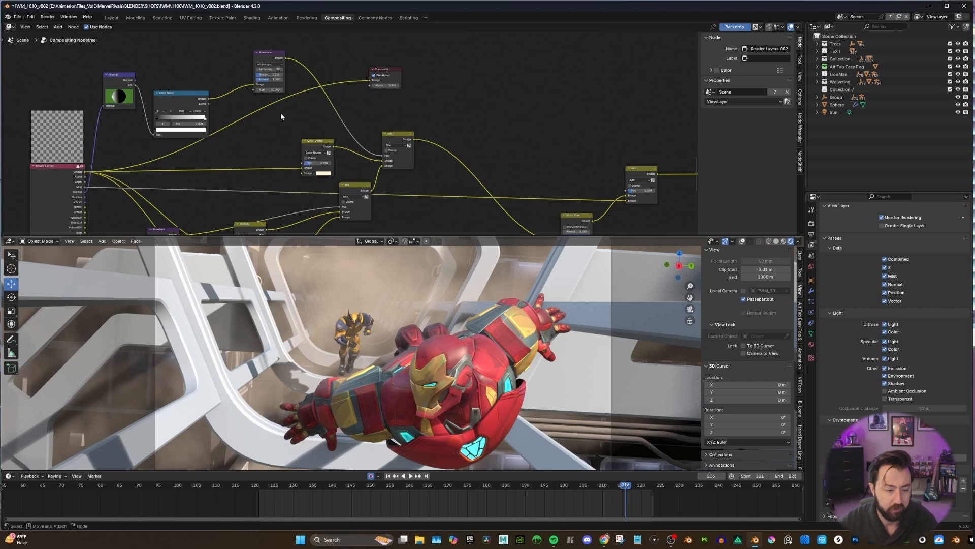
# Connect the output of the Color Dodge node to the Composite node to preview the brightened render.
pyautogui.scroll(1, 334, 148)
pyautogui.moveTo(331, 148); pyautogui.dragTo(367, 78)
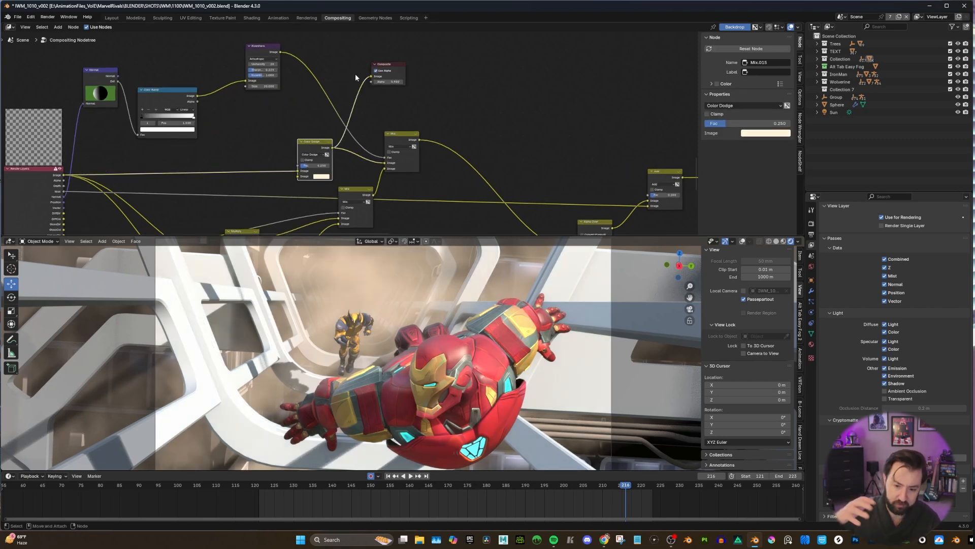
# Move the Composite node clear of the Mix nodes and connect the Render Layers Shadow output to it to preview the shadow pass.
pyautogui.scroll(-2, 315, 193)
pyautogui.moveTo(406, 69); pyautogui.dragTo(461, 80)
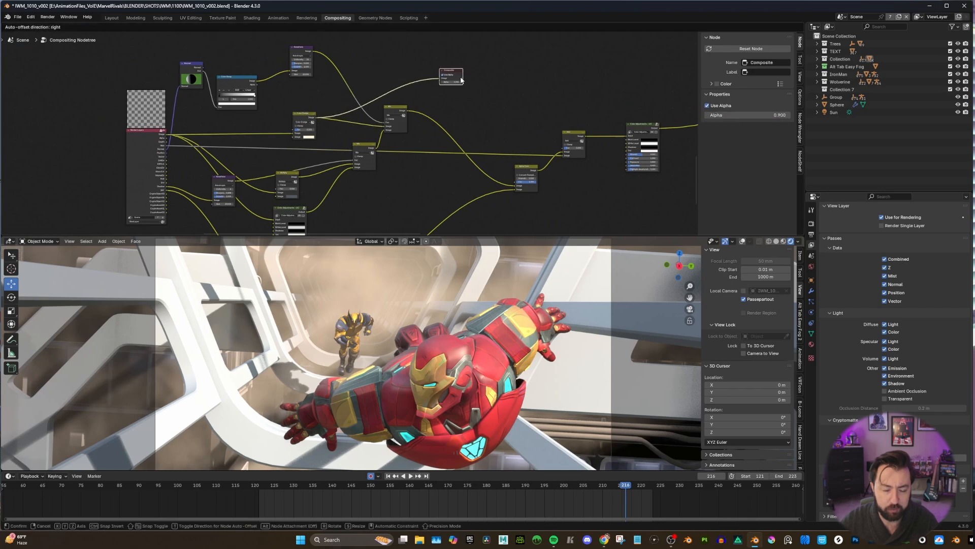
pyautogui.scroll(2, 388, 122)
pyautogui.keyDown('alt'); pyautogui.moveTo(409, 110); pyautogui.dragTo(400, 98, button='middle'); pyautogui.keyUp('alt')
pyautogui.keyDown('alt'); pyautogui.moveTo(380, 131); pyautogui.dragTo(381, 101, button='middle'); pyautogui.keyUp('alt')
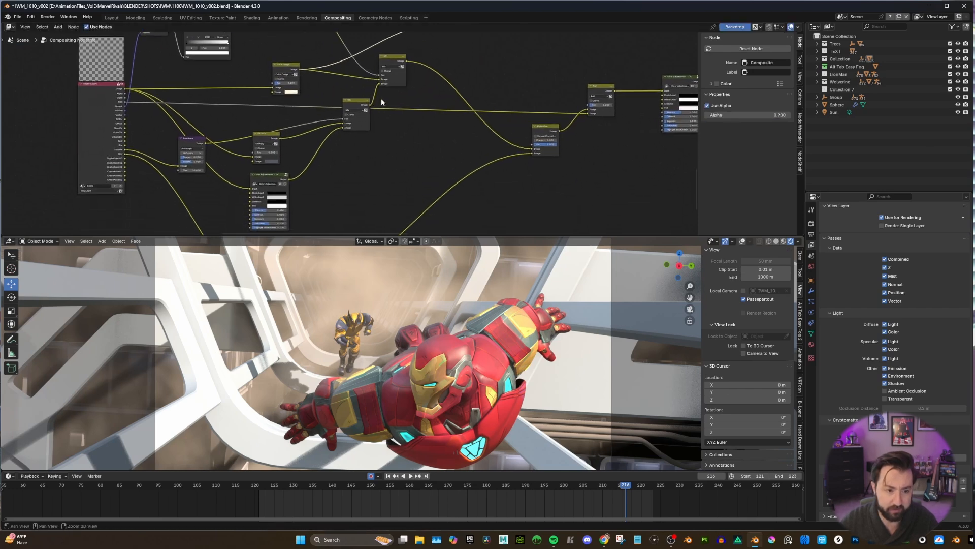
pyautogui.moveTo(189, 144); pyautogui.dragTo(192, 149)
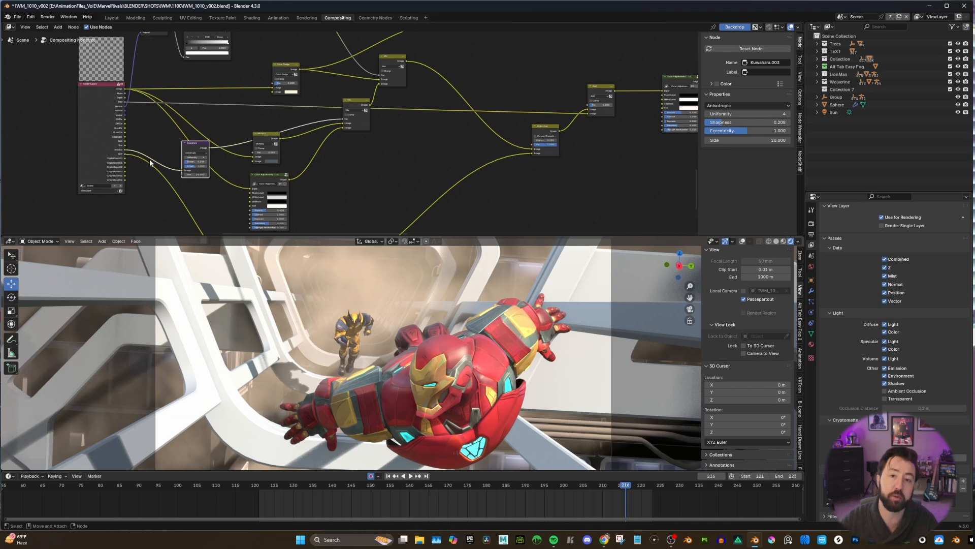
pyautogui.moveTo(336, 87); pyautogui.dragTo(327, 106, button='middle')
pyautogui.moveTo(452, 36); pyautogui.dragTo(463, 45)
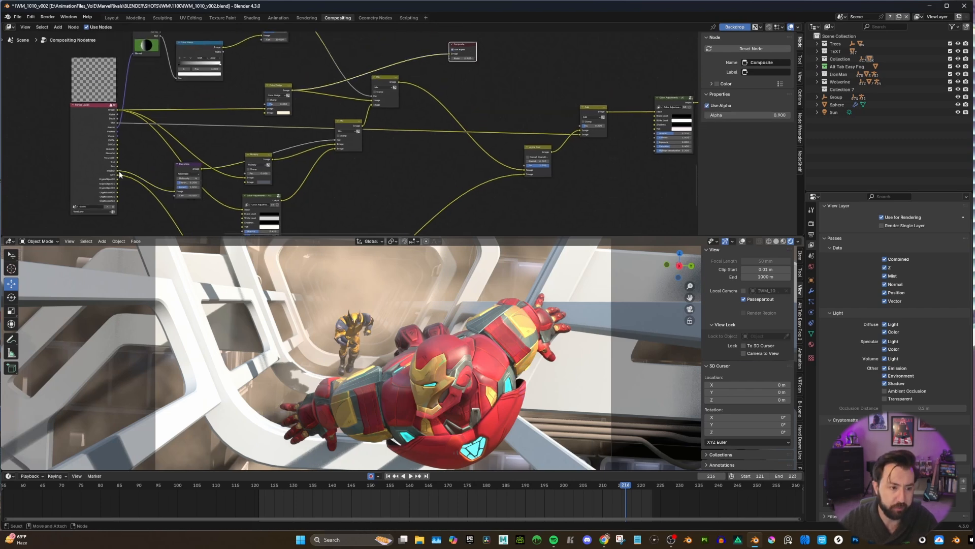
pyautogui.moveTo(118, 171); pyautogui.dragTo(450, 54)
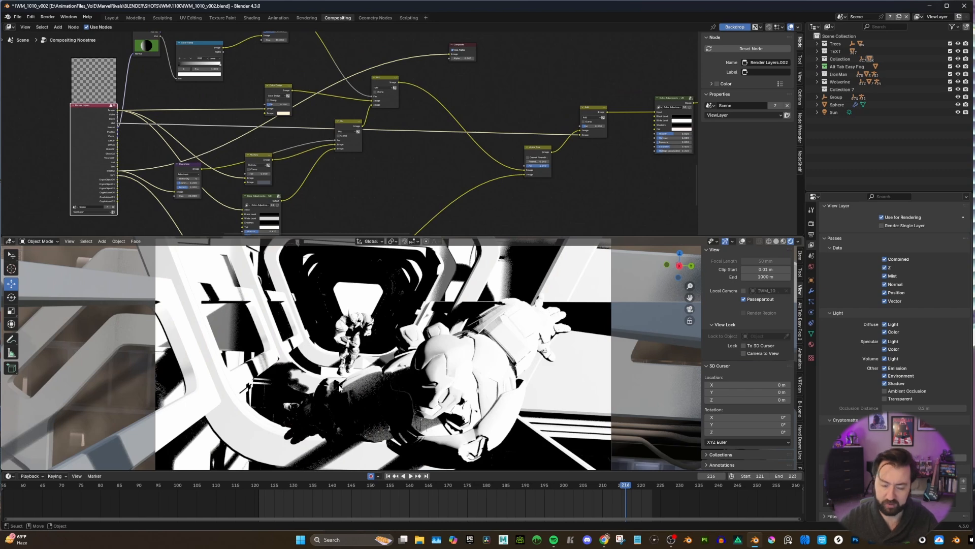
# Connect the output of the Kuwahara node fed by the shadow pass to the Composite node to preview the smoothed shadows.
pyautogui.scroll(1, 190, 183)
pyautogui.moveTo(189, 175); pyautogui.dragTo(167, 188, button='middle')
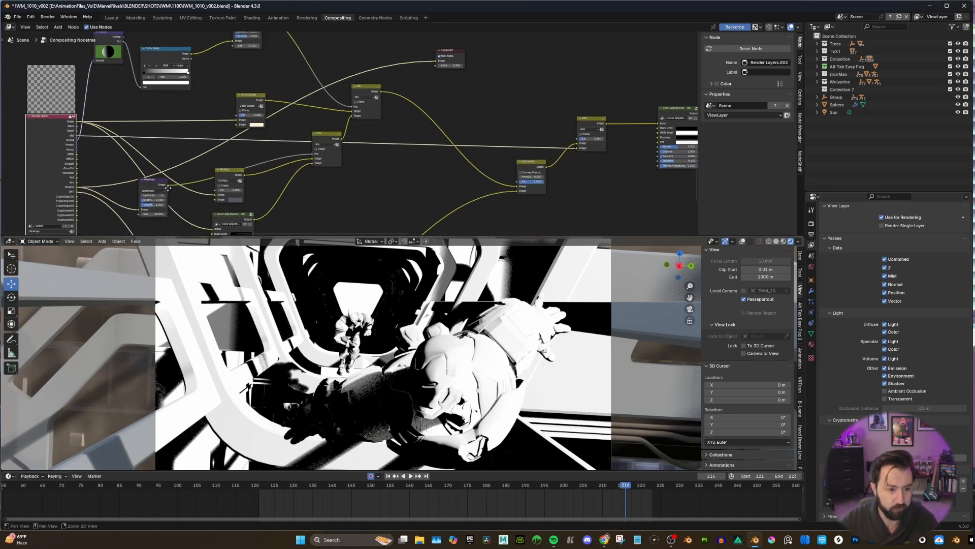
pyautogui.moveTo(167, 185); pyautogui.dragTo(429, 62)
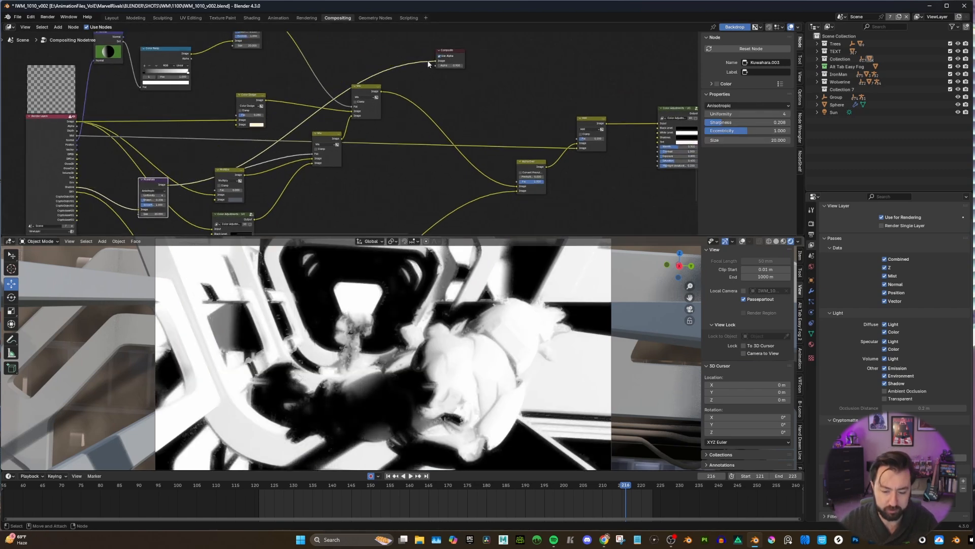
# Reposition the Multiply and lower Mix nodes, and connect the Multiply output to the Composite node to preview the shadow tint.
pyautogui.scroll(1, 281, 142)
pyautogui.keyDown('alt'); pyautogui.moveTo(283, 161); pyautogui.dragTo(234, 176, button='middle'); pyautogui.keyUp('alt')
pyautogui.scroll(-2, 230, 177)
pyautogui.moveTo(201, 182); pyautogui.dragTo(204, 186)
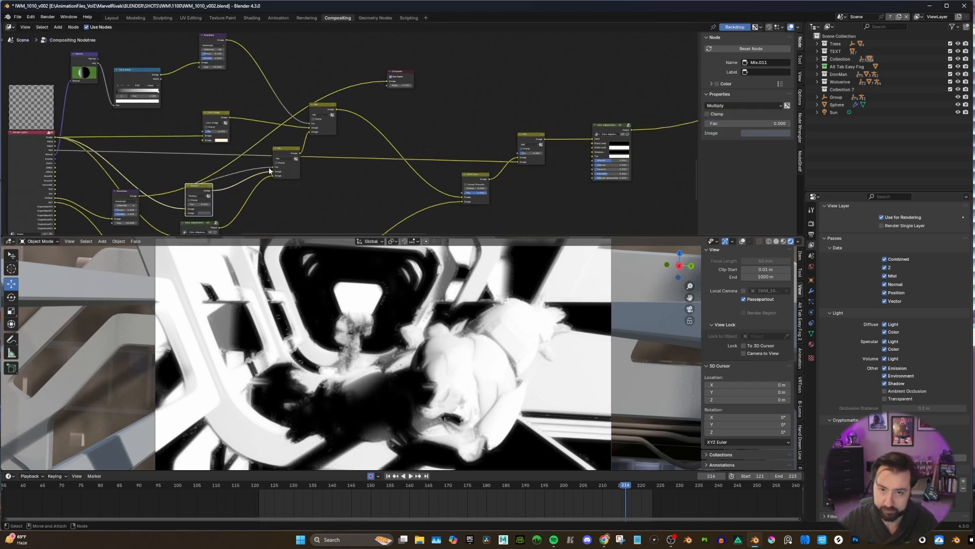
pyautogui.moveTo(283, 151); pyautogui.dragTo(270, 161)
pyautogui.keyDown('alt'); pyautogui.moveTo(222, 190); pyautogui.dragTo(174, 213, button='middle'); pyautogui.keyUp('alt')
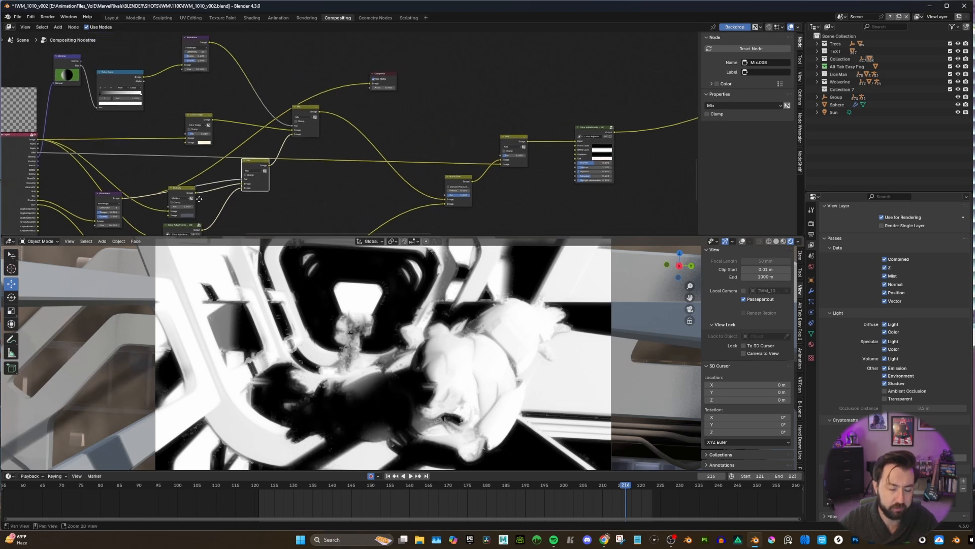
pyautogui.moveTo(194, 193); pyautogui.dragTo(369, 86)
# Try a factor of 0.125 on the Multiply node and return it to 0.
pyautogui.scroll(2, 167, 204)
pyautogui.moveTo(168, 204); pyautogui.dragTo(196, 184, button='middle')
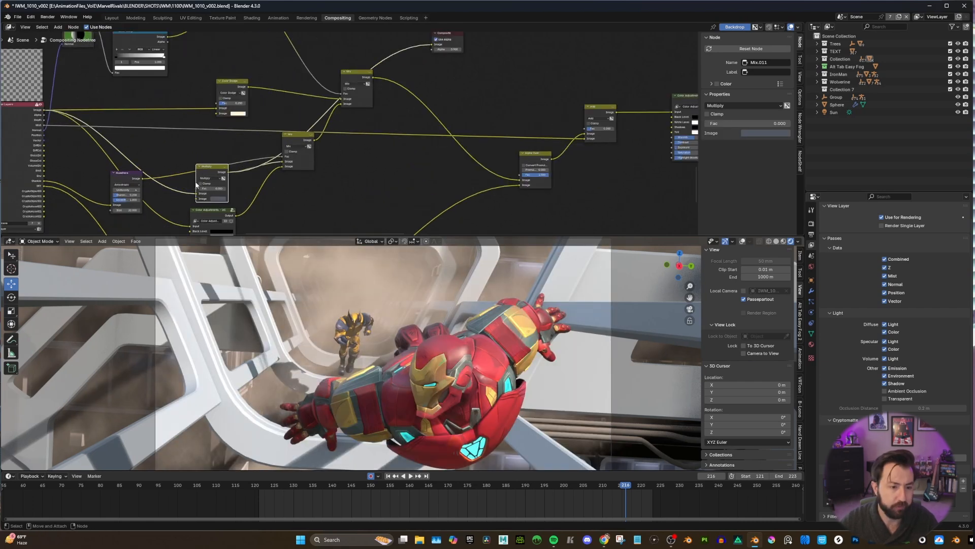
pyautogui.moveTo(206, 188); pyautogui.dragTo(198, 189)
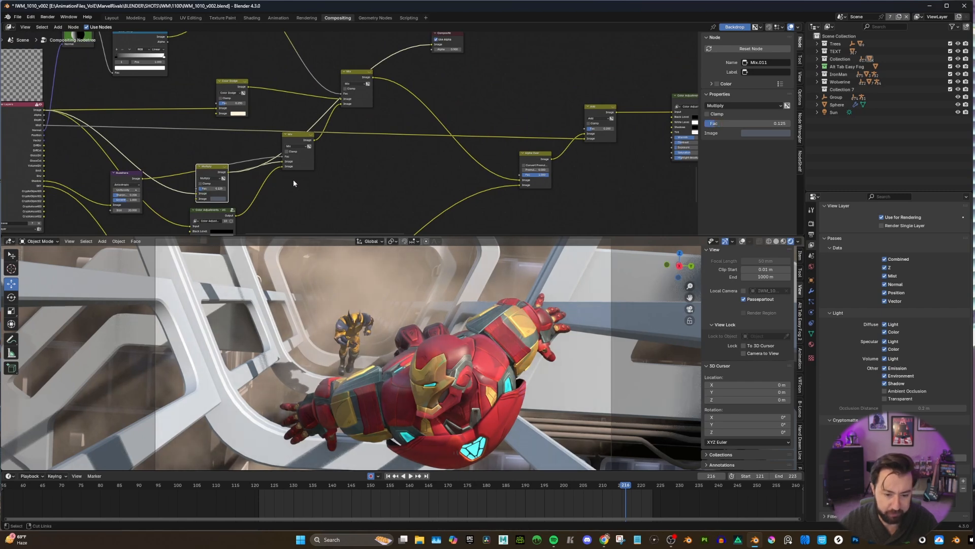
pyautogui.scroll(-3, 301, 175)
pyautogui.scroll(2, 301, 174)
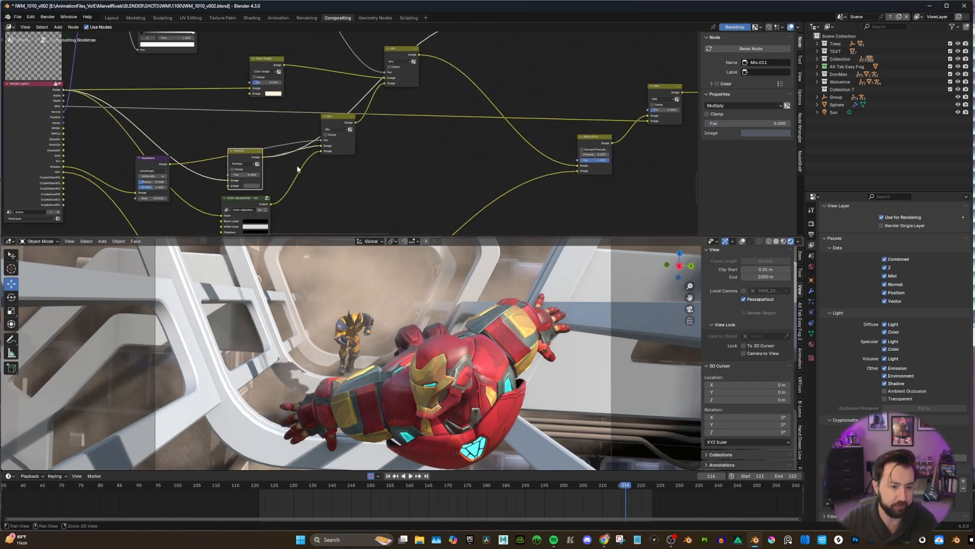
pyautogui.moveTo(294, 166); pyautogui.dragTo(272, 171, button='middle')
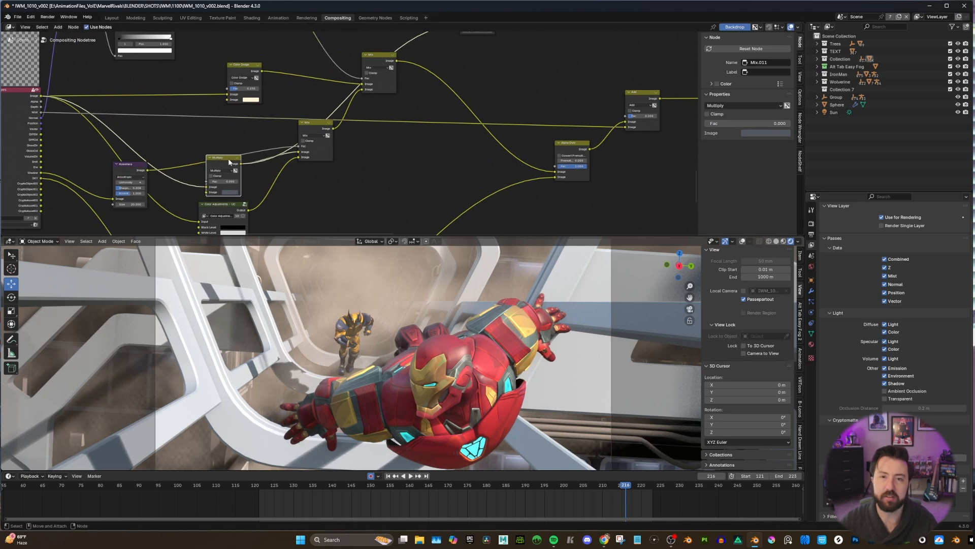
# Select the lower Mix node and examine how it joins the Multiply and Color Adjustments branches.
pyautogui.scroll(-1, 302, 161)
pyautogui.scroll(-1, 303, 160)
pyautogui.moveTo(318, 138); pyautogui.dragTo(325, 144)
pyautogui.scroll(2, 294, 163)
pyautogui.moveTo(293, 164); pyautogui.dragTo(286, 141, button='middle')
pyautogui.scroll(-3, 269, 142)
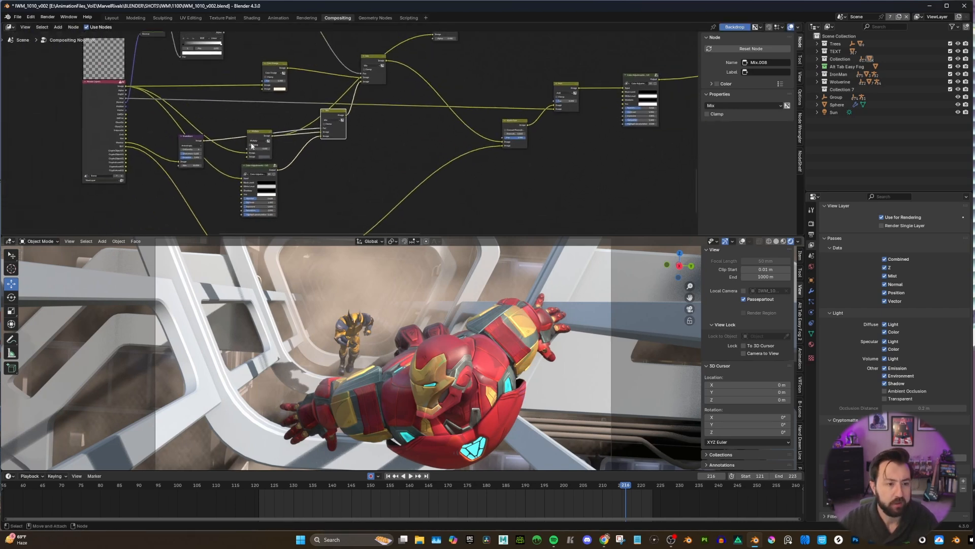
# Select the Color Adjustments node below the Multiply node and examine its levels, tint, warmth and saturation settings.
pyautogui.moveTo(252, 186); pyautogui.dragTo(285, 160, button='middle')
pyautogui.scroll(3, 247, 164)
pyautogui.click(236, 163)
pyautogui.scroll(-4, 280, 160)
pyautogui.moveTo(278, 164); pyautogui.dragTo(373, 99, button='middle')
pyautogui.scroll(5, 371, 107)
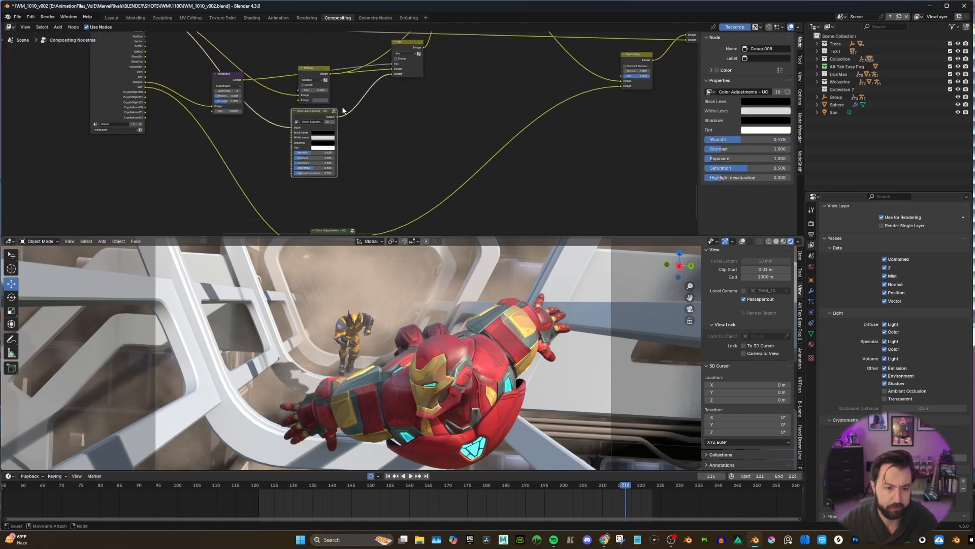
pyautogui.moveTo(313, 122); pyautogui.dragTo(340, 116, button='middle')
pyautogui.scroll(2, 341, 117)
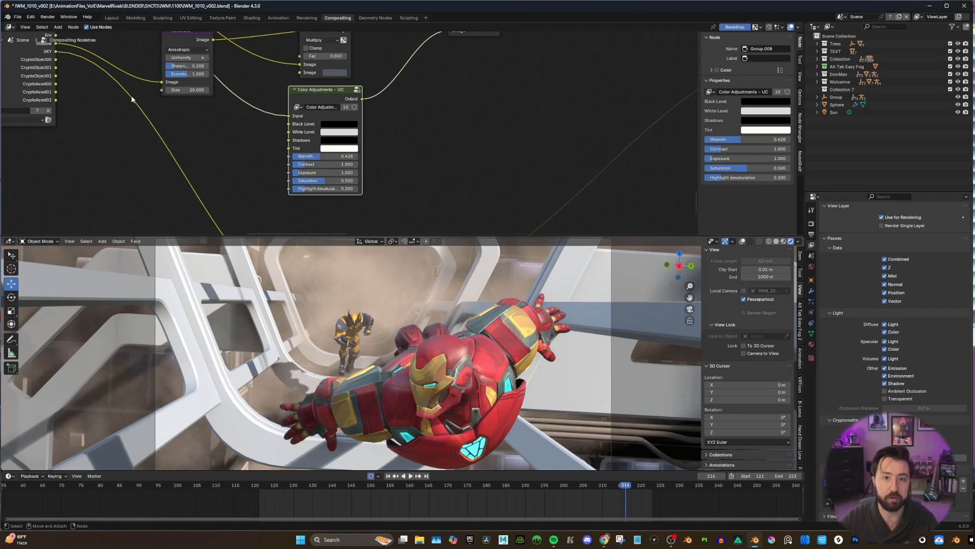
# Browse the Uber Compositor nodes available for adding, without inserting one.
pyautogui.hotkey('shift', 'a')
pyautogui.moveTo(129, 139)
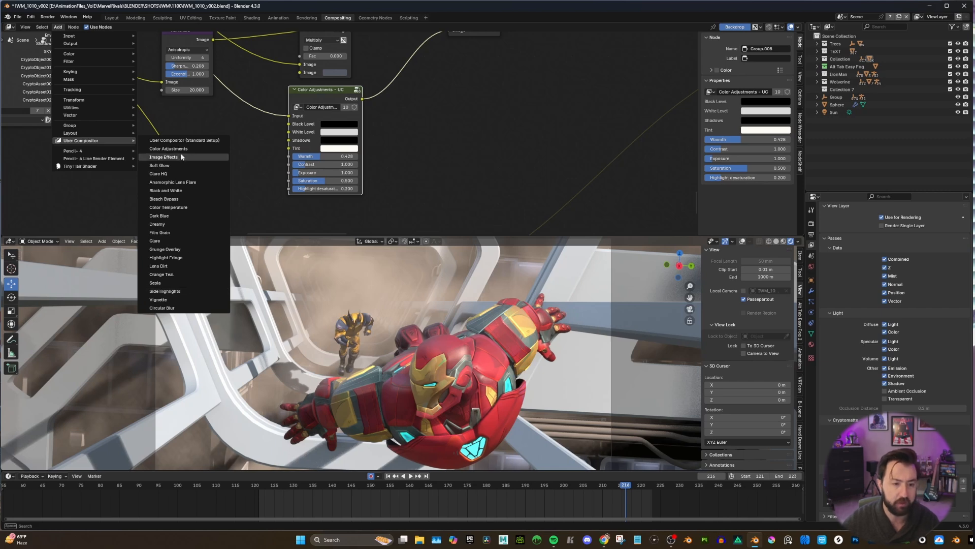
pyautogui.scroll(-2, 265, 132)
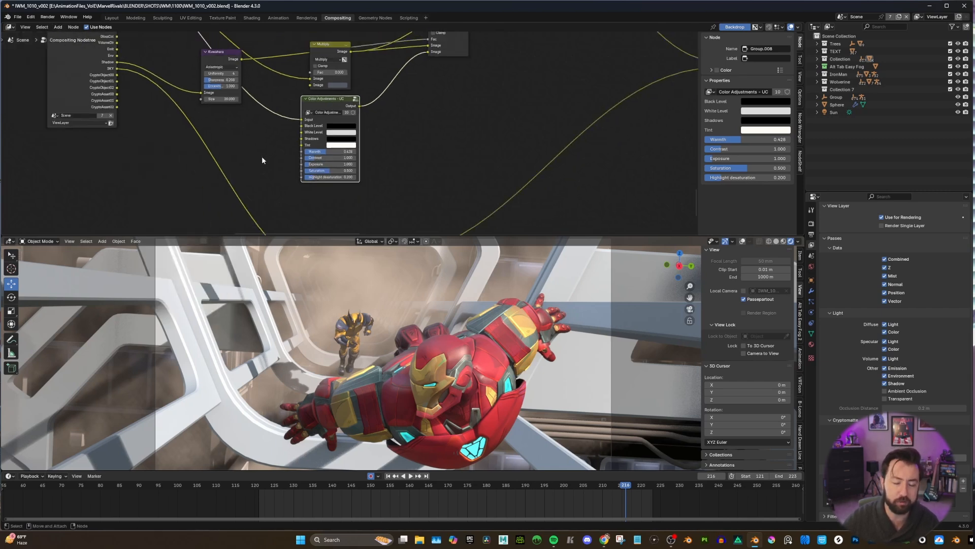
pyautogui.scroll(-3, 404, 136)
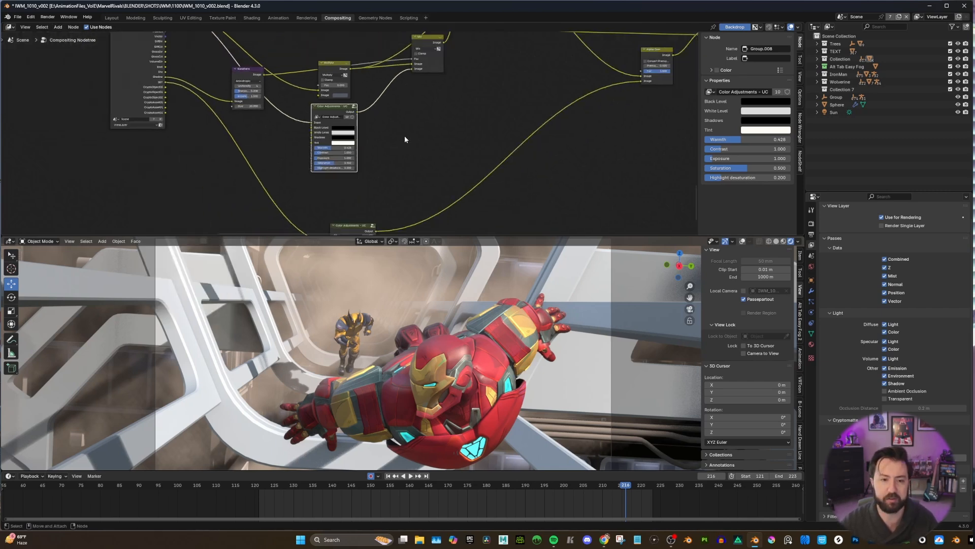
# Compare the raw render with the shadow branch's Color Adjustments result by connecting each output to the Composite node.
pyautogui.moveTo(398, 129); pyautogui.dragTo(365, 163, button='middle')
pyautogui.scroll(-4, 354, 154)
pyautogui.scroll(4, 414, 110)
pyautogui.press('o')
pyautogui.moveTo(371, 83); pyautogui.dragTo(374, 81, button='middle')
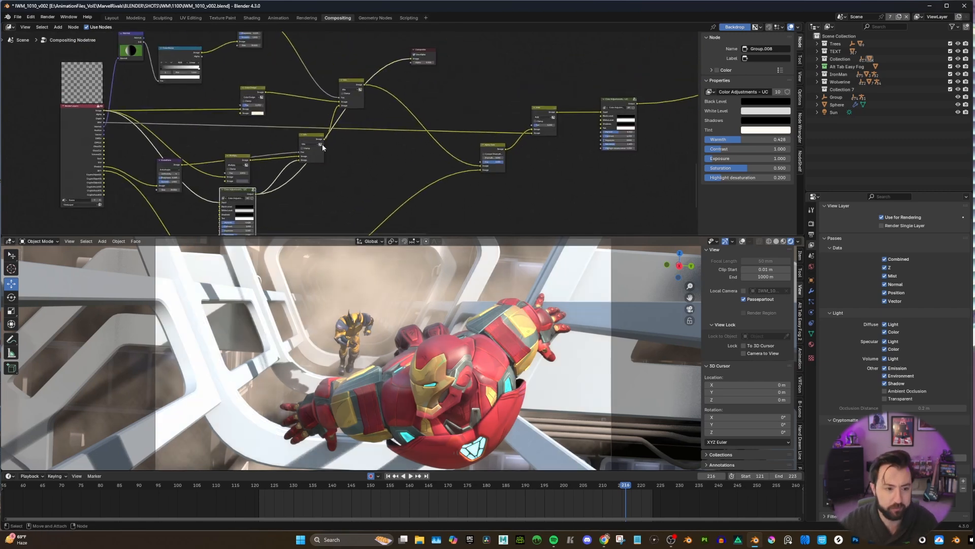
pyautogui.moveTo(104, 110); pyautogui.dragTo(413, 60)
pyautogui.click(251, 196)
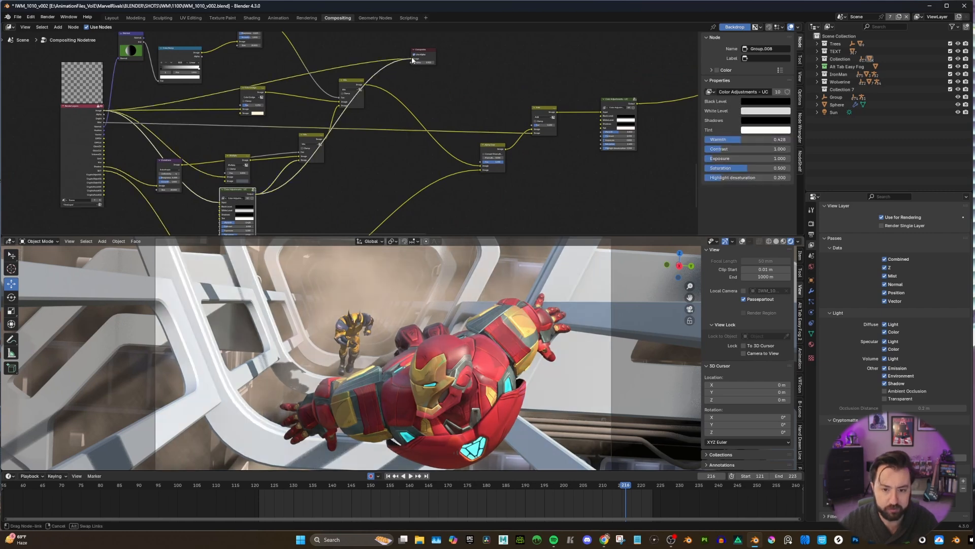
# Connect the lower Mix node's output to the Composite node to preview the combined shadow treatment.
pyautogui.scroll(2, 340, 132)
pyautogui.scroll(1, 341, 130)
pyautogui.moveTo(341, 129); pyautogui.dragTo(294, 160, button='middle')
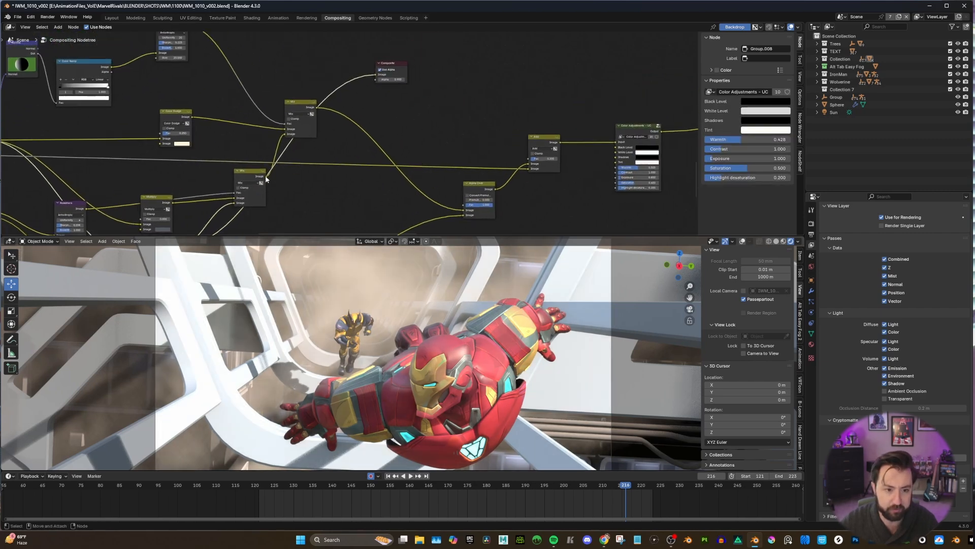
pyautogui.moveTo(266, 174); pyautogui.dragTo(366, 79)
pyautogui.moveTo(355, 93); pyautogui.dragTo(384, 81, button='middle')
# Try a higher factor on the Multiply node and undo the change.
pyautogui.scroll(3, 278, 170)
pyautogui.moveTo(278, 171); pyautogui.dragTo(345, 102, button='middle')
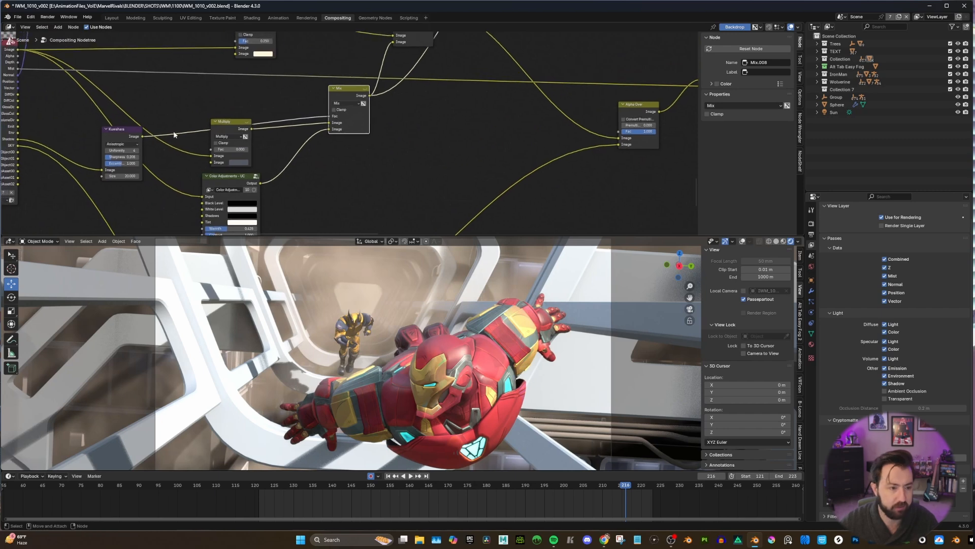
pyautogui.moveTo(127, 131); pyautogui.dragTo(121, 127)
pyautogui.moveTo(220, 127); pyautogui.dragTo(249, 148)
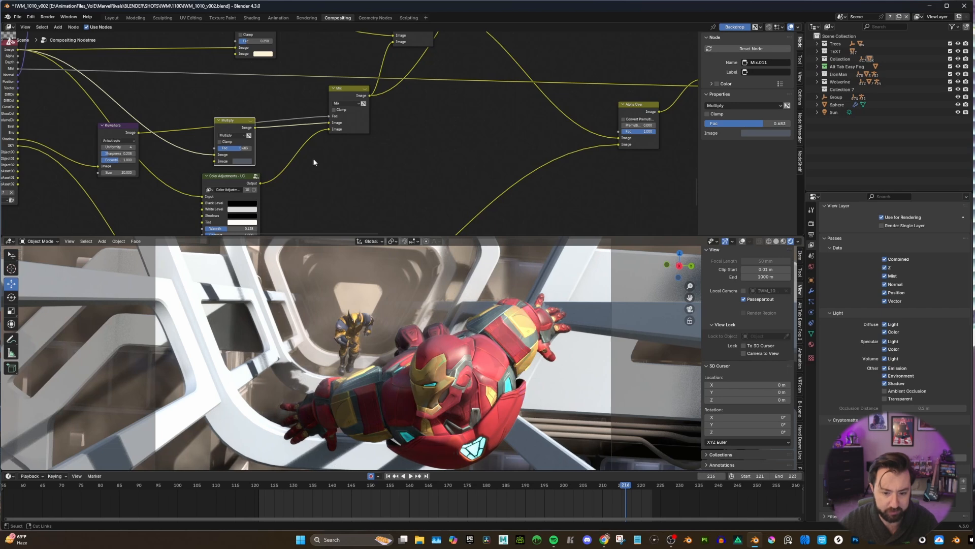
pyautogui.hotkey('ctrl', 'z')
# Connect the output of the upper Kuwahara node, fed by the color ramp, to the Composite node to preview the smoothed light mask.
pyautogui.scroll(-3, 334, 161)
pyautogui.moveTo(335, 162); pyautogui.dragTo(255, 241, button='middle')
pyautogui.moveTo(308, 117); pyautogui.dragTo(305, 115)
pyautogui.moveTo(321, 126); pyautogui.dragTo(340, 135, button='middle')
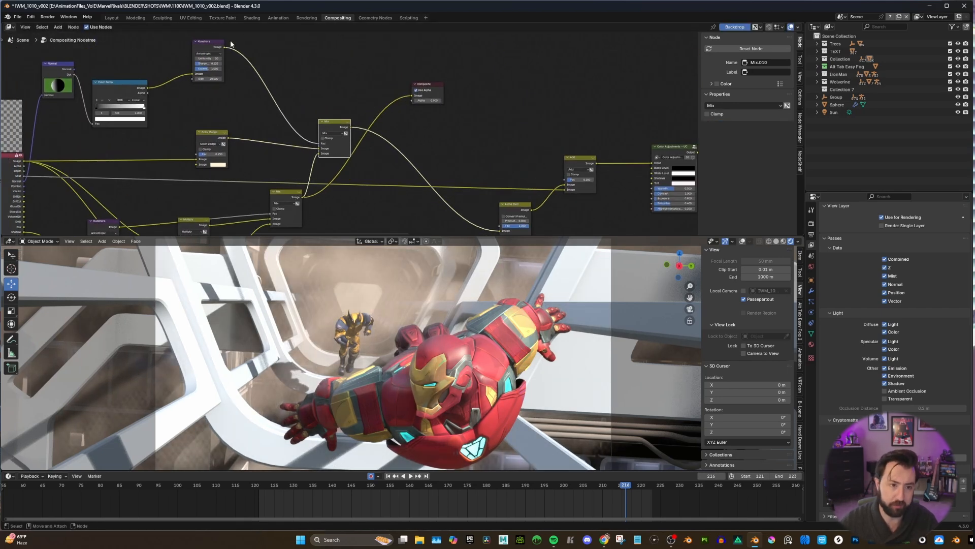
pyautogui.moveTo(225, 48); pyautogui.dragTo(412, 96)
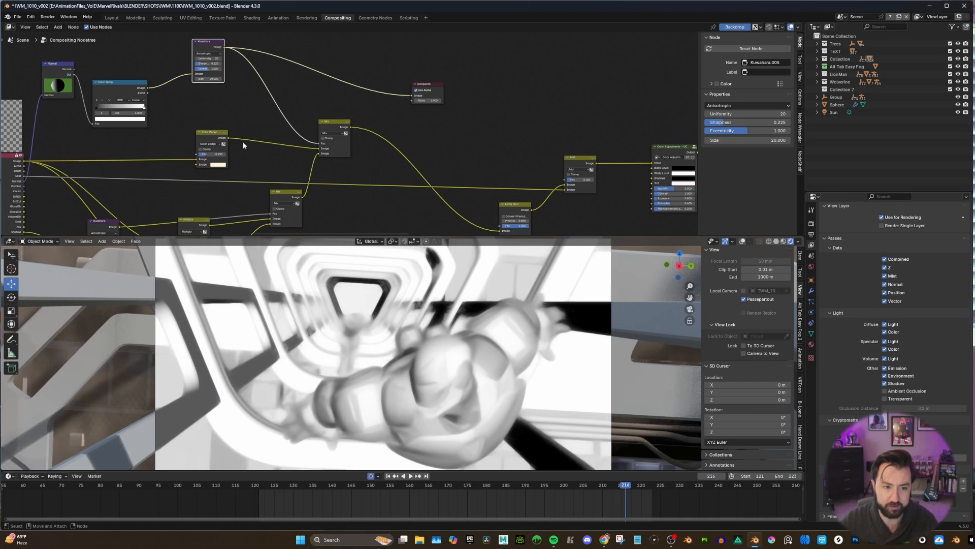
# Preview the Color Dodge output and the upper Mix output in turn through the Composite node.
pyautogui.moveTo(228, 139); pyautogui.dragTo(412, 95)
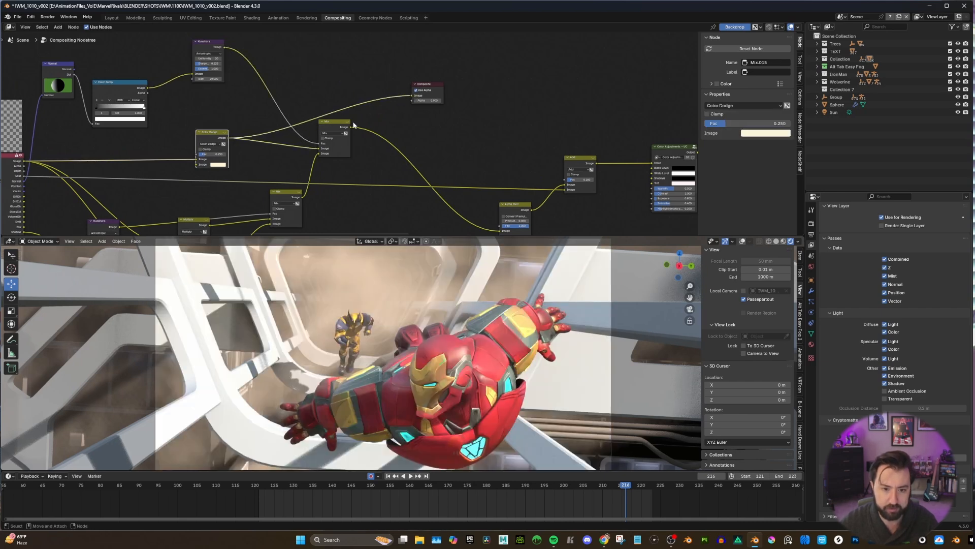
pyautogui.moveTo(350, 126); pyautogui.dragTo(416, 99)
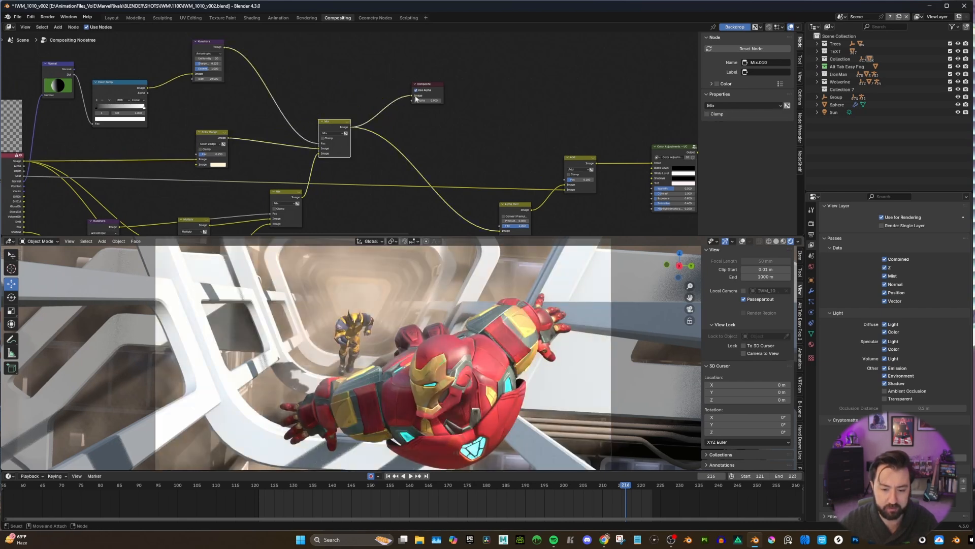
# Alternate the Composite node's input between the lower and upper Mix outputs to compare the image without and with the light treatment.
pyautogui.moveTo(309, 197); pyautogui.dragTo(323, 176, button='middle')
pyautogui.moveTo(317, 174); pyautogui.dragTo(414, 76)
pyautogui.moveTo(364, 104); pyautogui.dragTo(427, 73)
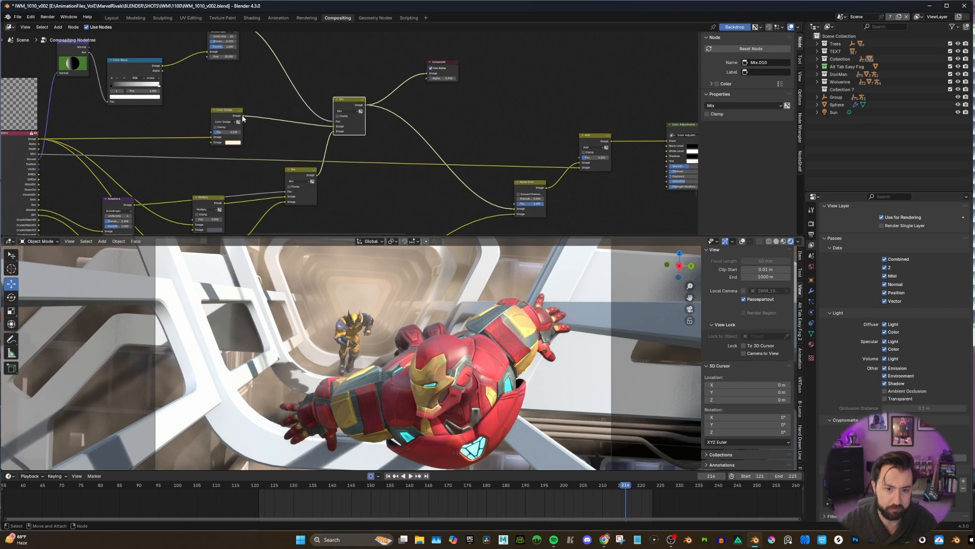
pyautogui.moveTo(242, 117)
pyautogui.mouseDown()
pyautogui.moveTo(319, 99)
pyautogui.moveTo(310, 92)
pyautogui.mouseUp()
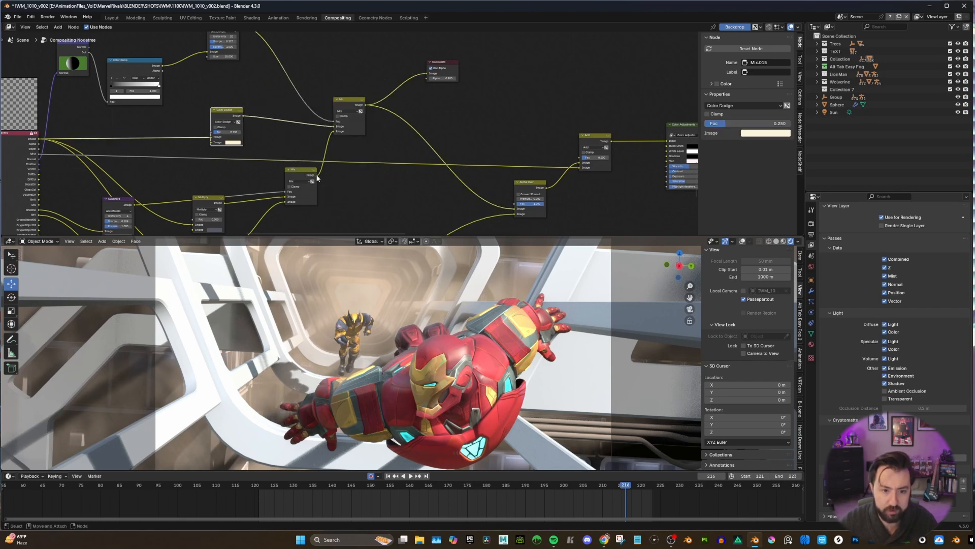
pyautogui.moveTo(317, 175); pyautogui.dragTo(428, 75)
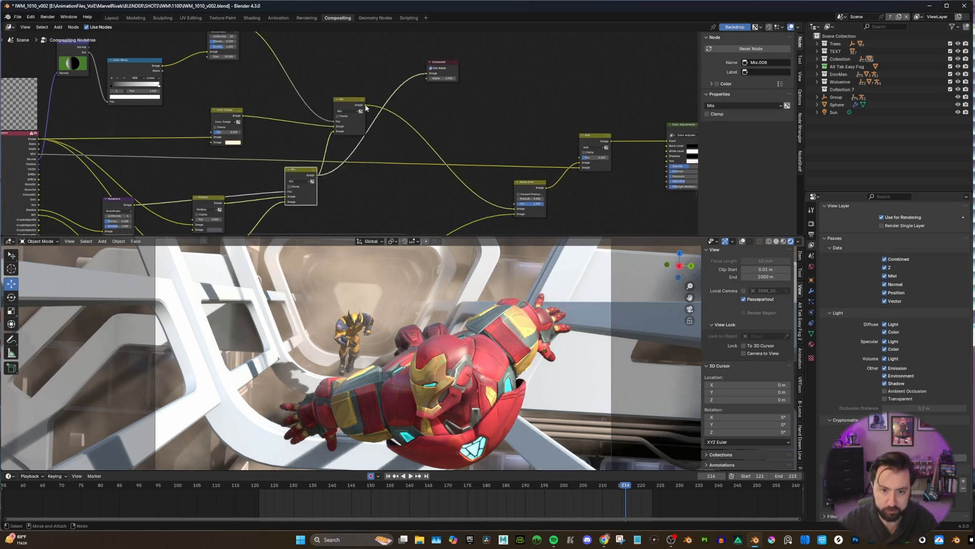
pyautogui.moveTo(366, 105); pyautogui.dragTo(428, 74)
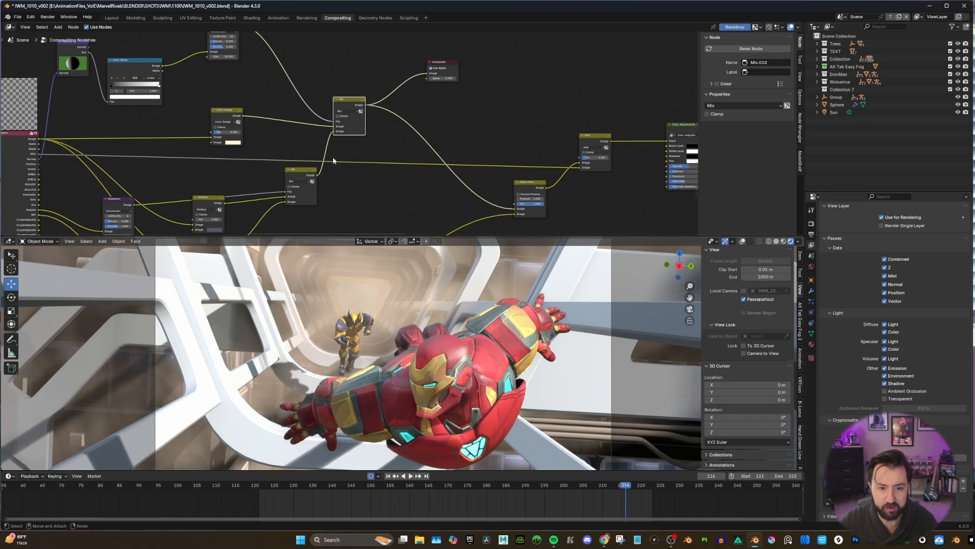
pyautogui.moveTo(317, 174); pyautogui.dragTo(428, 74)
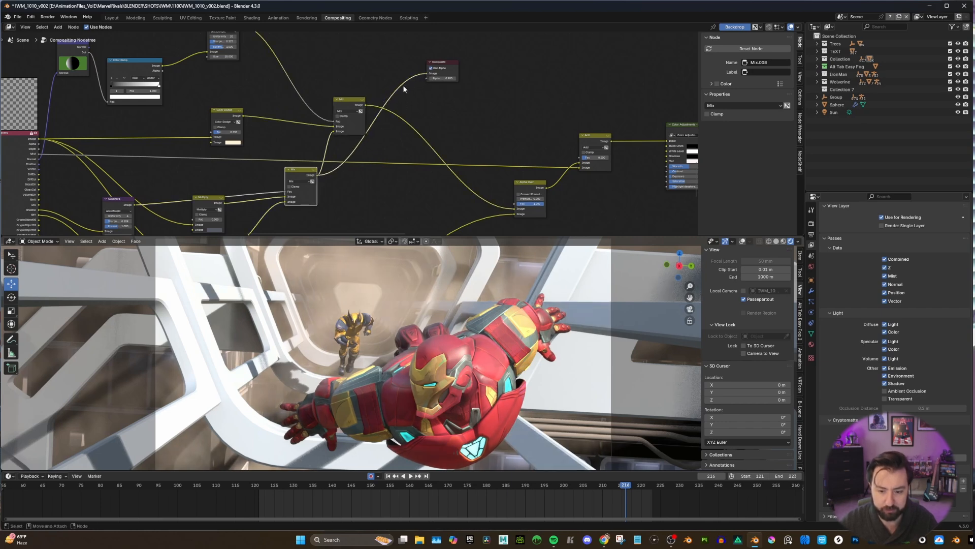
pyautogui.moveTo(365, 105); pyautogui.dragTo(491, 96)
# Move the Composite node clear of the upper Mix node and connect the Render Layers SKY output to it to preview the sky pass.
pyautogui.scroll(-6, 421, 123)
pyautogui.scroll(2, 483, 116)
pyautogui.moveTo(472, 146); pyautogui.dragTo(416, 86, button='middle')
pyautogui.scroll(-2, 389, 117)
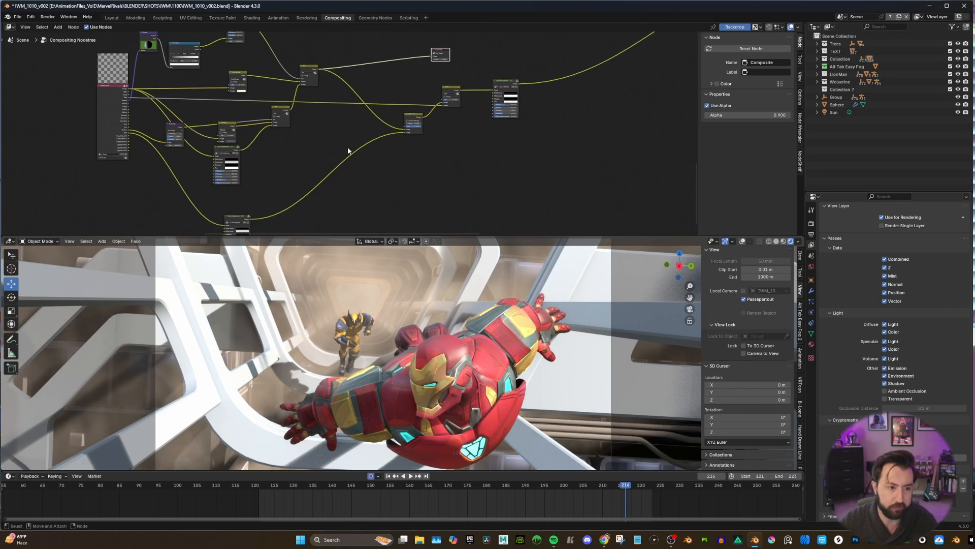
pyautogui.moveTo(262, 165); pyautogui.dragTo(275, 148, button='middle')
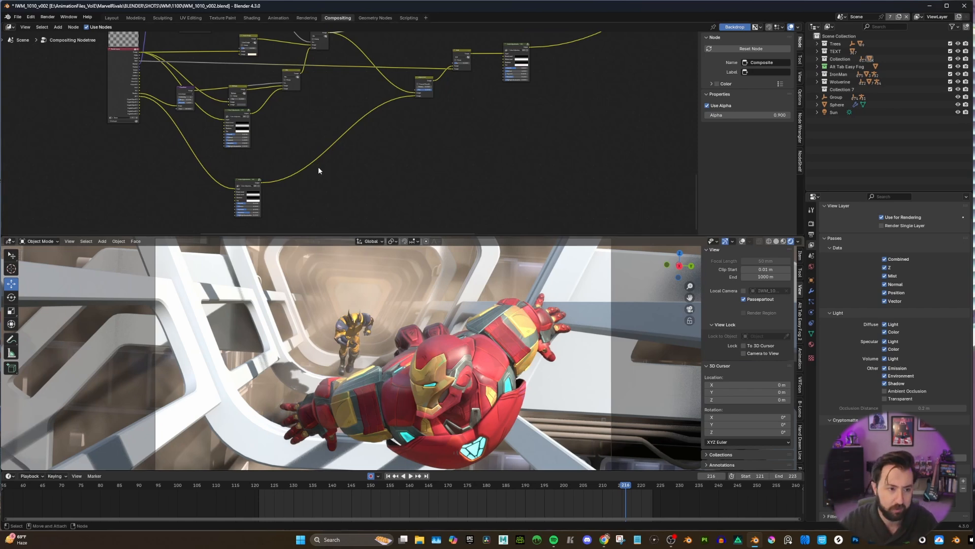
pyautogui.moveTo(318, 167); pyautogui.dragTo(401, 175, button='middle')
pyautogui.scroll(3, 244, 127)
pyautogui.moveTo(225, 120); pyautogui.dragTo(278, 144, button='middle')
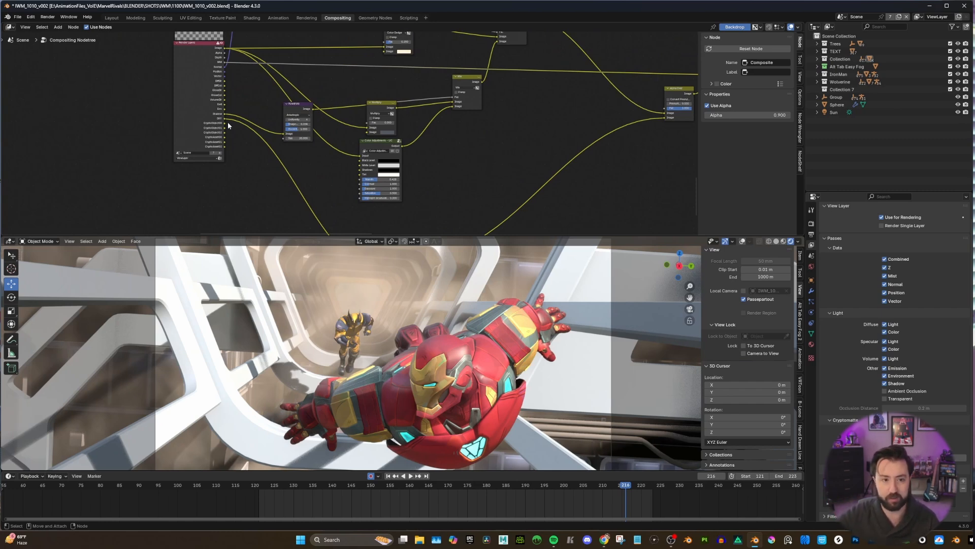
pyautogui.scroll(-2, 278, 154)
pyautogui.moveTo(277, 154); pyautogui.dragTo(157, 144, button='middle')
pyautogui.moveTo(86, 148); pyautogui.dragTo(440, 59)
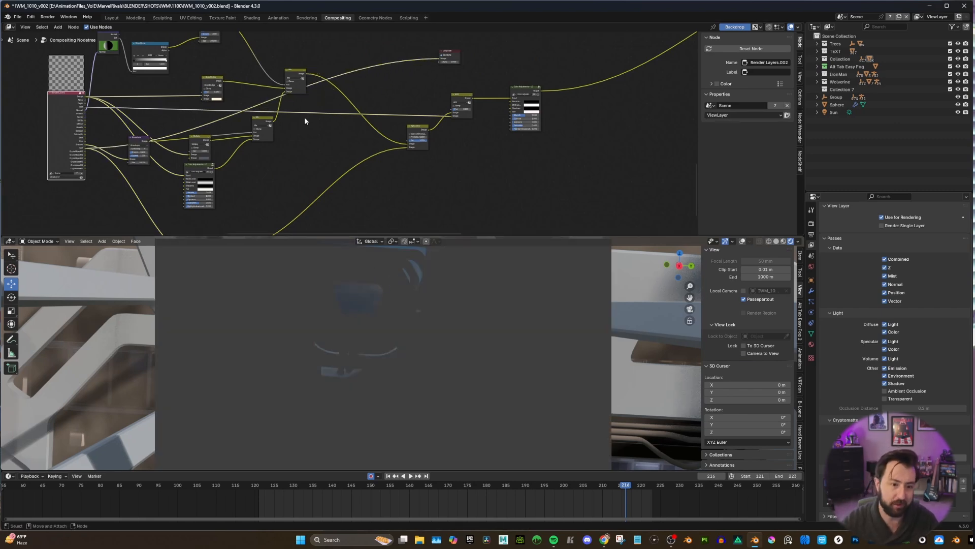
# Connect the output of the sky branch's Color Adjustments node to the Composite node to preview the adjusted sky.
pyautogui.scroll(-3, 305, 140)
pyautogui.moveTo(305, 150); pyautogui.dragTo(309, 119, button='middle')
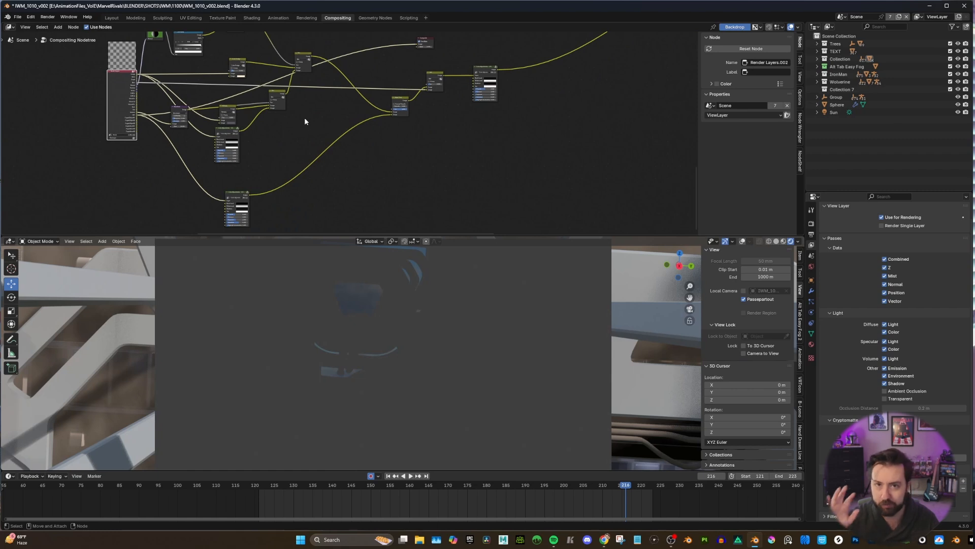
pyautogui.moveTo(257, 198); pyautogui.dragTo(236, 213, button='middle')
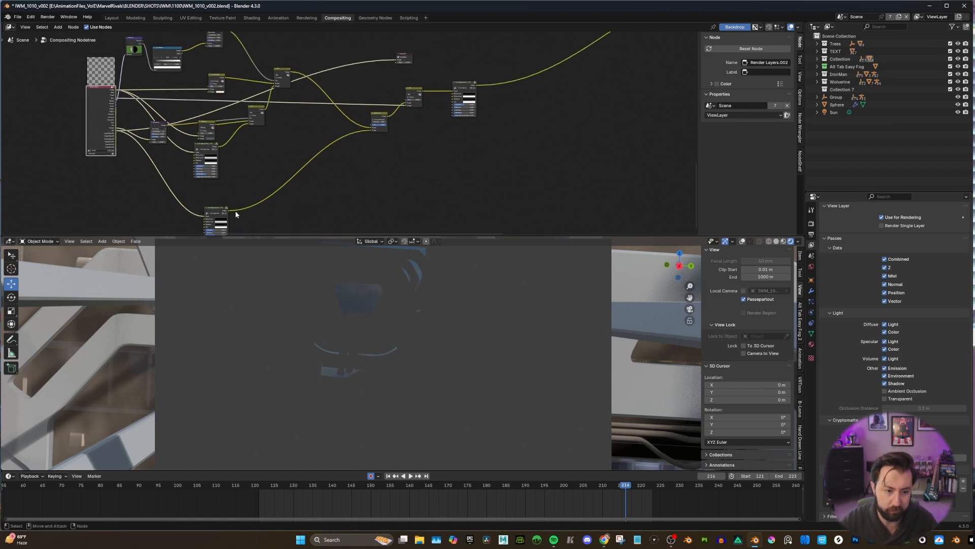
pyautogui.moveTo(228, 210); pyautogui.dragTo(396, 59)
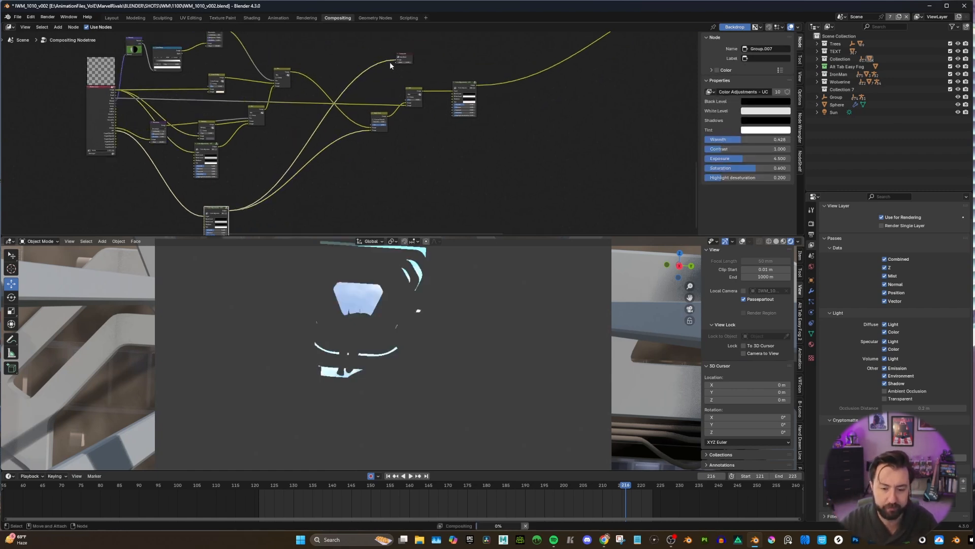
# Examine the sky's Color Adjustments node and trace its output to the Alpha Over node.
pyautogui.moveTo(345, 124); pyautogui.dragTo(422, 84, button='middle')
pyautogui.scroll(4, 370, 115)
pyautogui.moveTo(370, 115); pyautogui.dragTo(376, 106, button='middle')
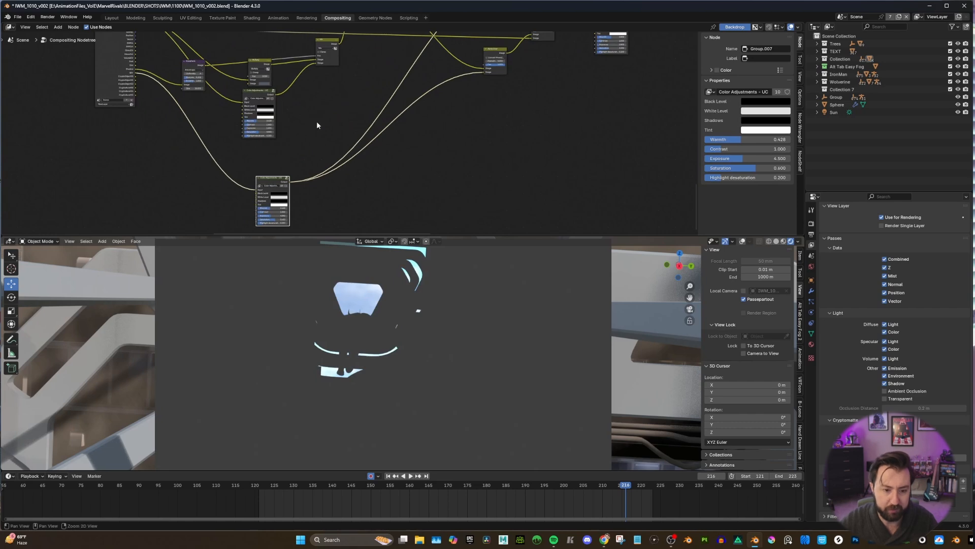
pyautogui.moveTo(289, 157); pyautogui.dragTo(318, 92, button='middle')
pyautogui.scroll(4, 336, 104)
pyautogui.scroll(-2, 383, 105)
pyautogui.moveTo(412, 94); pyautogui.dragTo(361, 169, button='middle')
pyautogui.scroll(-4, 362, 165)
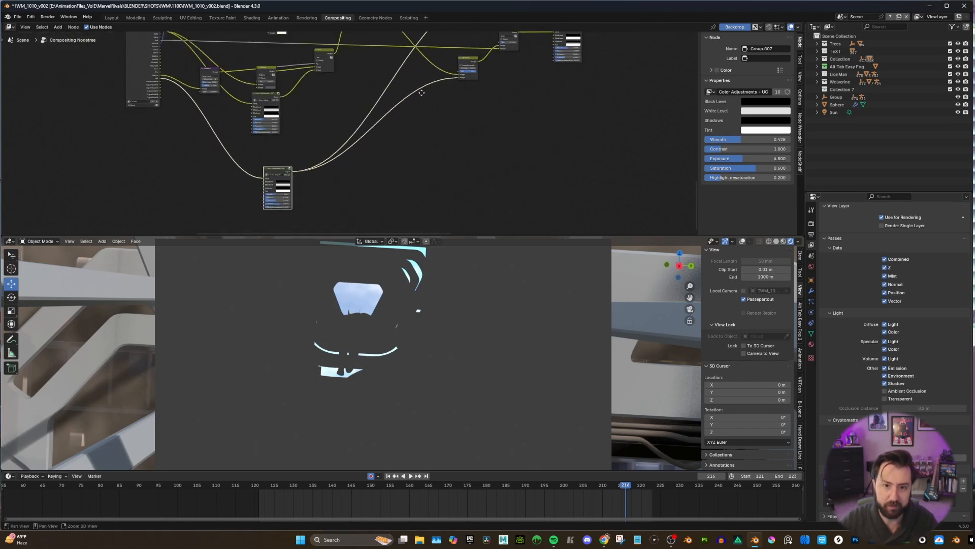
pyautogui.moveTo(455, 56); pyautogui.dragTo(379, 156, button='middle')
pyautogui.scroll(5, 379, 156)
pyautogui.scroll(-3, 299, 207)
pyautogui.moveTo(298, 207); pyautogui.dragTo(309, 152, button='middle')
pyautogui.scroll(6, 331, 142)
pyautogui.scroll(-3, 202, 89)
pyautogui.scroll(-3, 239, 80)
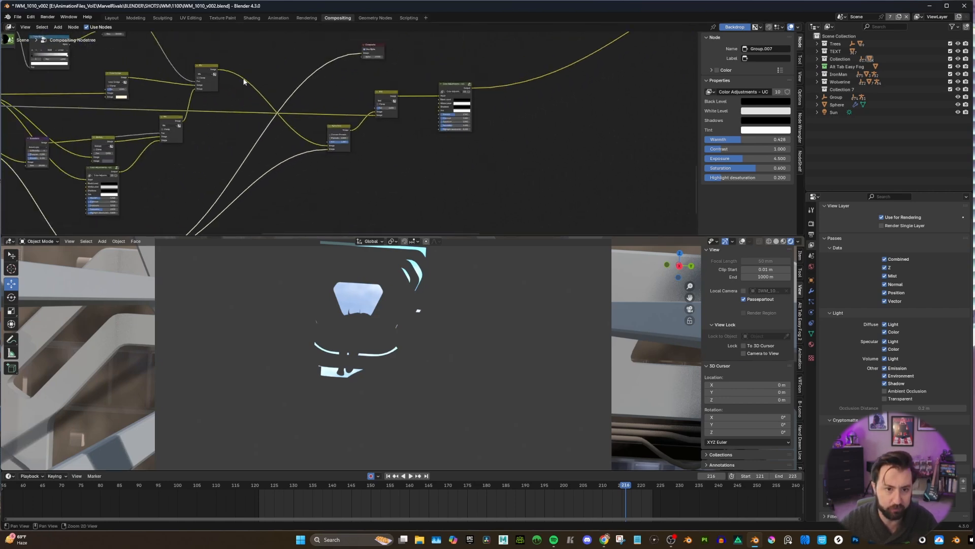
# Connect the upper Mix output and the Alpha Over output in turn to the Composite node to compare the background without and with the sky.
pyautogui.moveTo(237, 72)
pyautogui.mouseDown(button='middle')
pyautogui.moveTo(251, 59)
pyautogui.moveTo(229, 88)
pyautogui.mouseUp(button='middle')
pyautogui.moveTo(210, 85); pyautogui.dragTo(353, 69)
pyautogui.moveTo(324, 89); pyautogui.dragTo(302, 109, button='middle')
pyautogui.moveTo(318, 167); pyautogui.dragTo(331, 90)
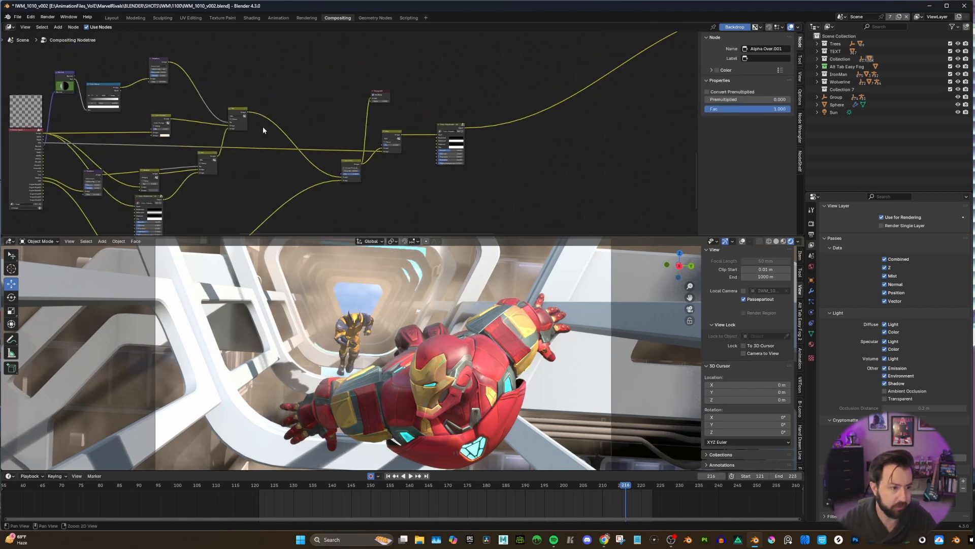
# Connect the Render Layers Mist output to the Composite node to preview the mist pass.
pyautogui.keyDown('alt'); pyautogui.moveTo(263, 127); pyautogui.dragTo(305, 119, button='middle'); pyautogui.keyUp('alt')
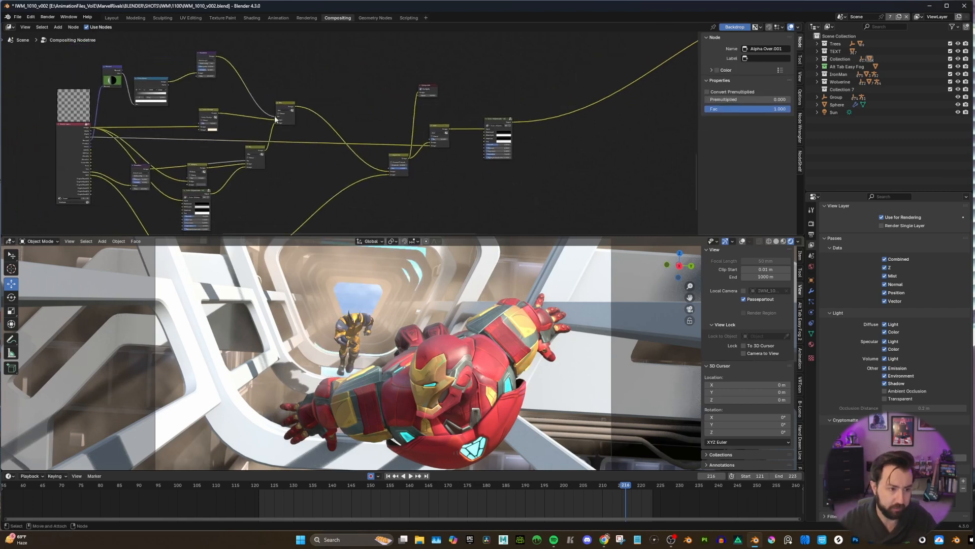
pyautogui.keyDown('alt'); pyautogui.moveTo(305, 119); pyautogui.dragTo(359, 120, button='right'); pyautogui.keyUp('alt')
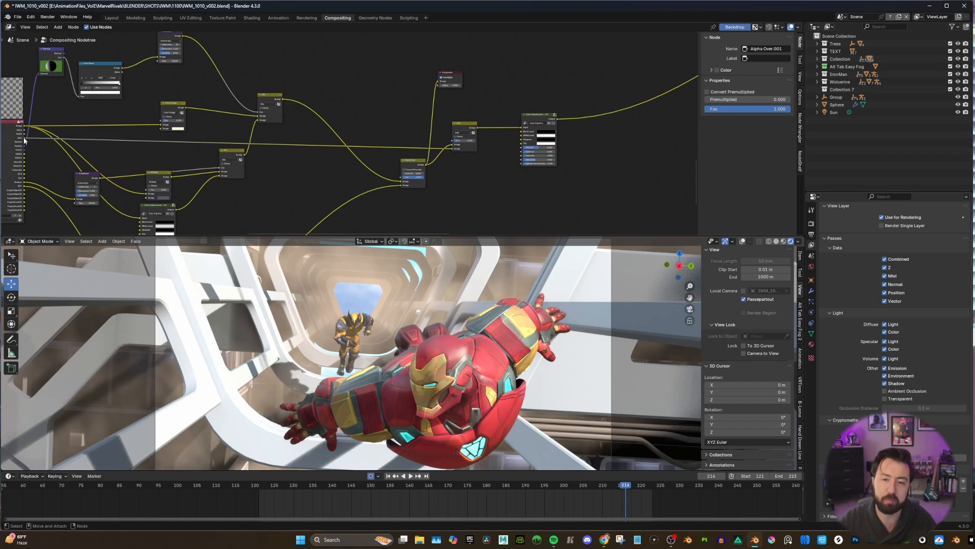
pyautogui.moveTo(24, 138); pyautogui.dragTo(439, 82)
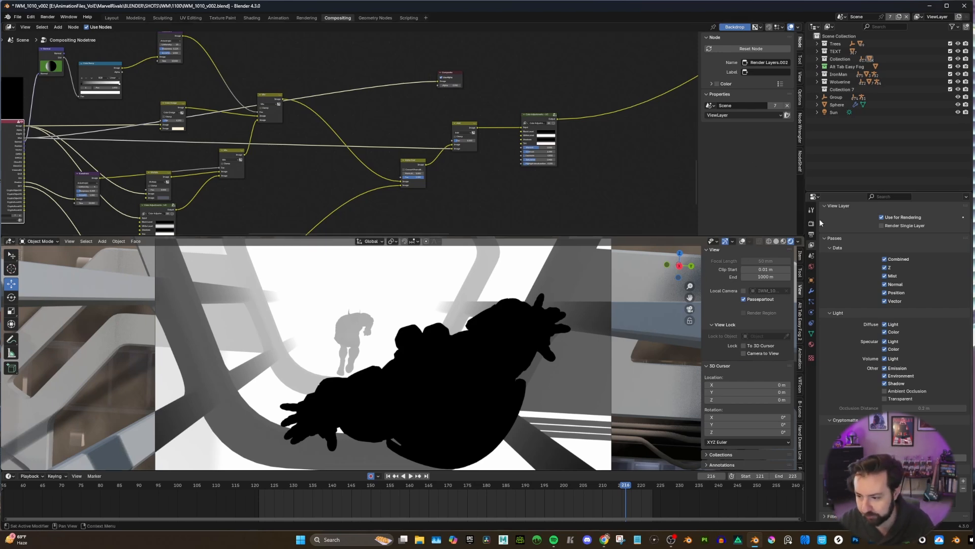
# Open the World's Mist Pass settings and review the start, depth and falloff values.
pyautogui.click(811, 267)
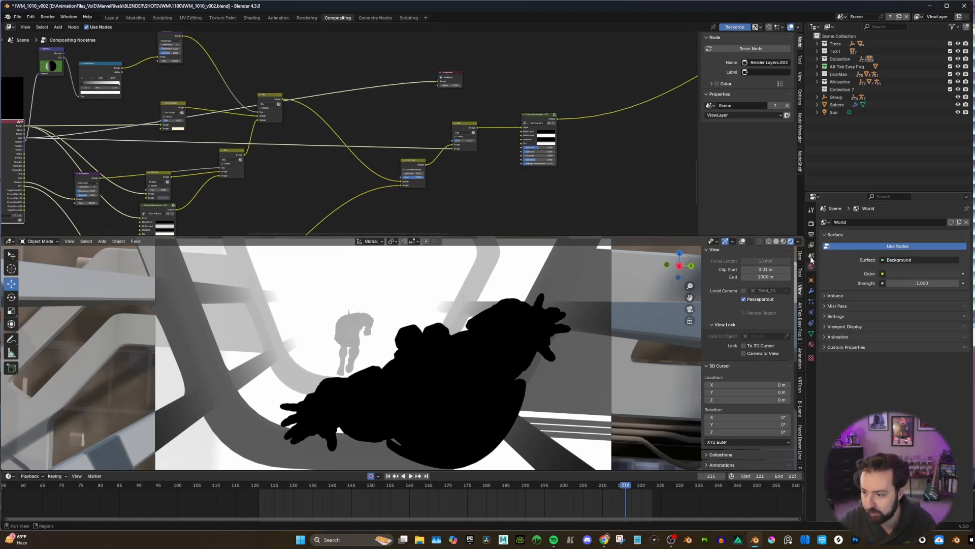
pyautogui.click(826, 306)
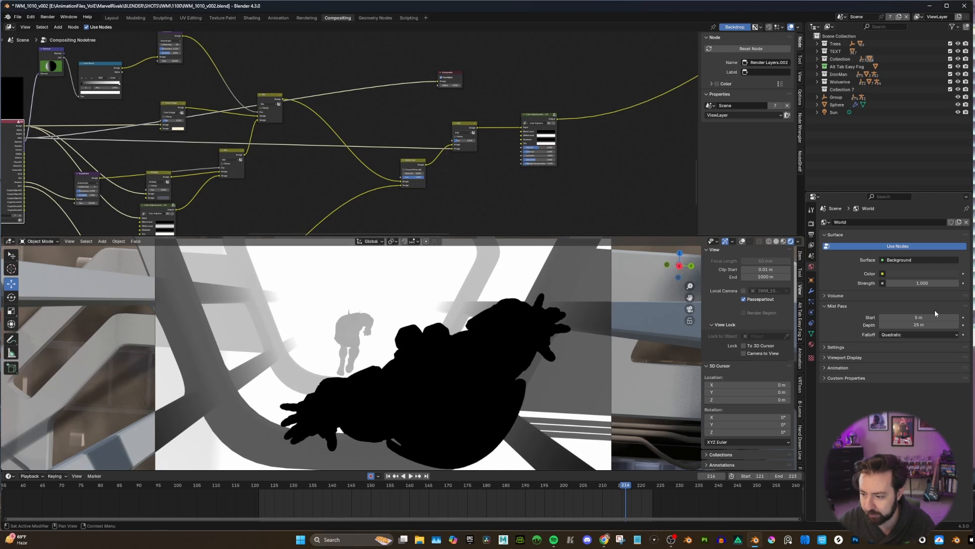
pyautogui.moveTo(918, 317); pyautogui.dragTo(946, 326)
pyautogui.press('Escape')
pyautogui.press('Escape')
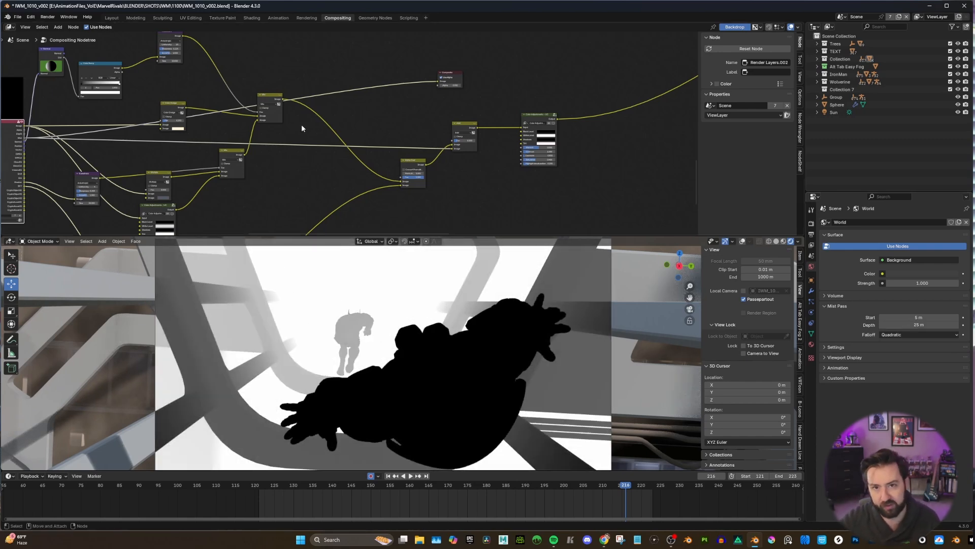
# Trace the Mist connection from the Render Layers node to the Add node that combines it with the background.
pyautogui.scroll(-2, 323, 133)
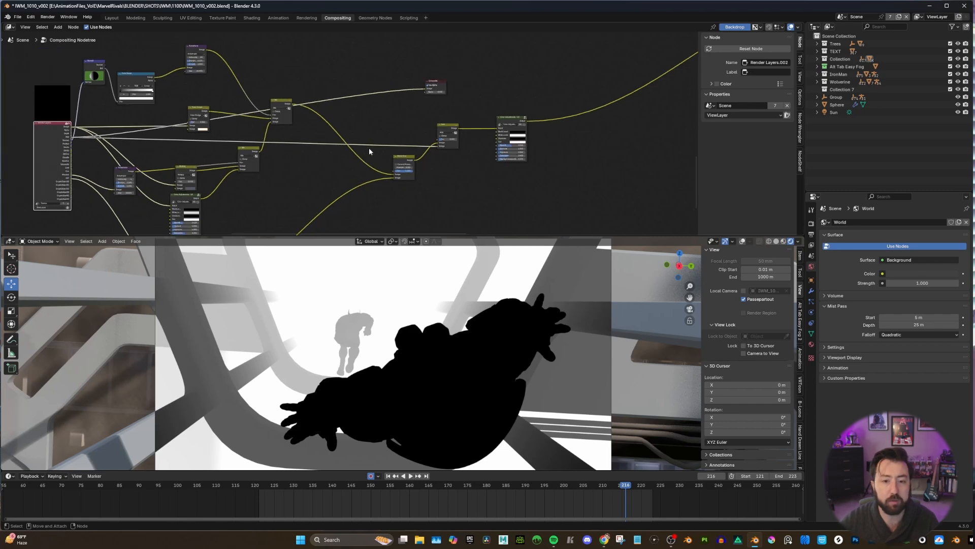
pyautogui.moveTo(358, 161); pyautogui.dragTo(334, 165, button='middle')
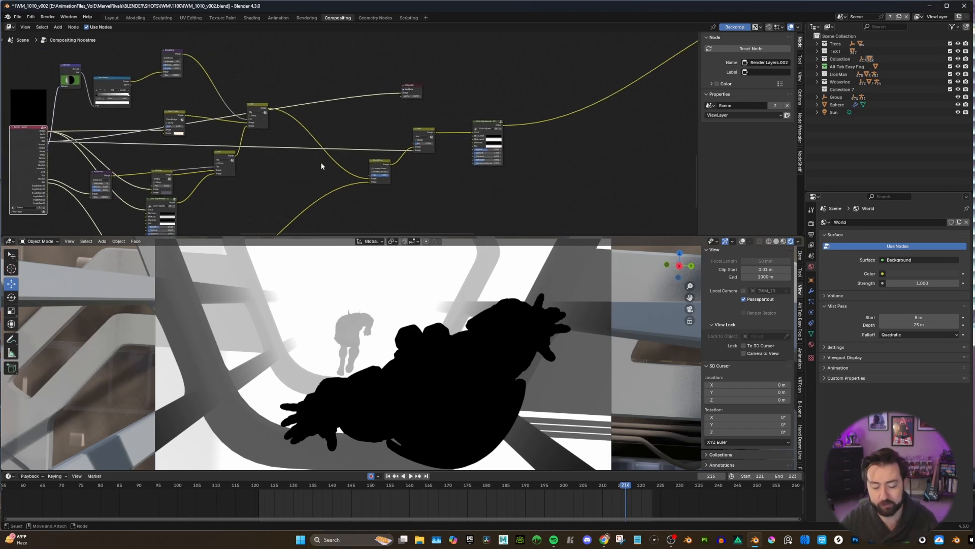
pyautogui.scroll(3, 319, 163)
pyautogui.moveTo(320, 163); pyautogui.dragTo(300, 139, button='middle')
pyautogui.scroll(-3, 350, 143)
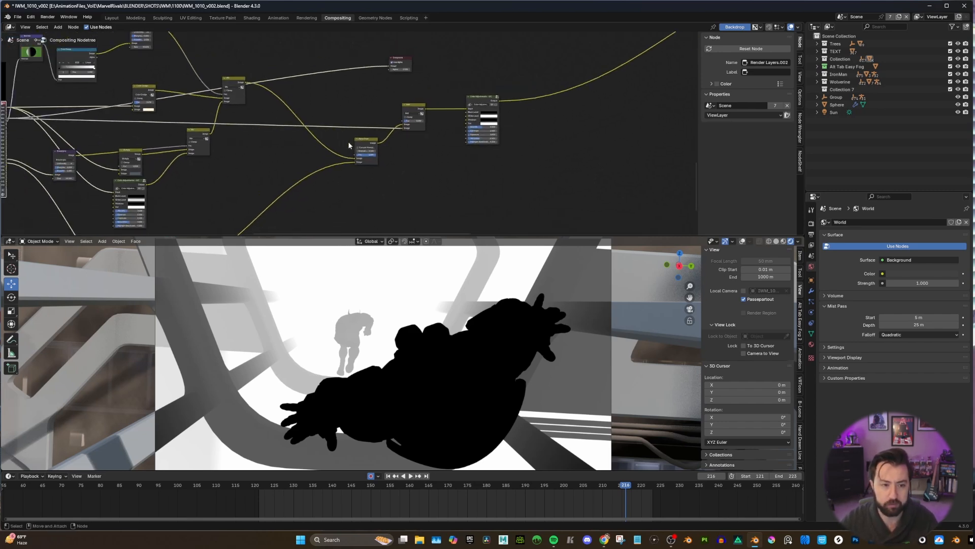
pyautogui.moveTo(183, 135); pyautogui.dragTo(232, 141, button='middle')
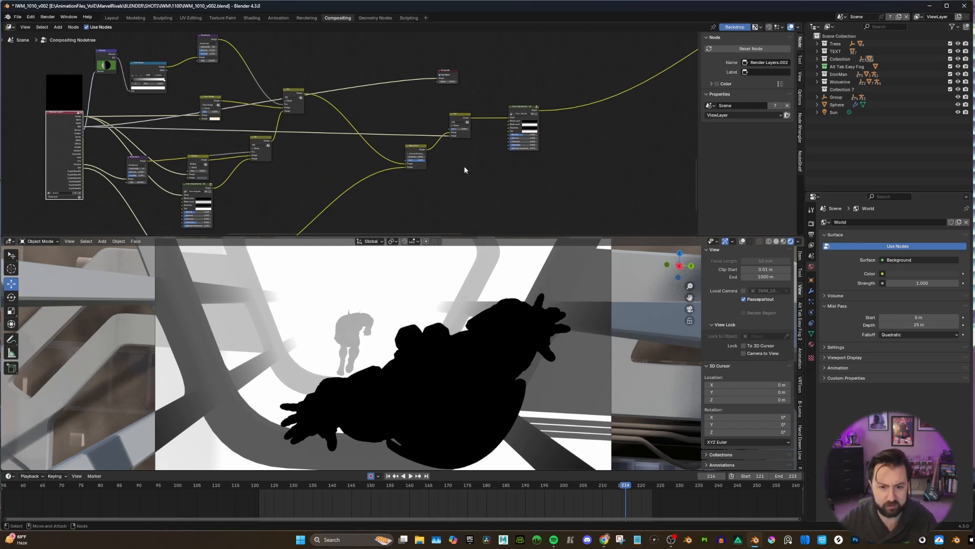
pyautogui.moveTo(439, 154); pyautogui.dragTo(387, 160, button='middle')
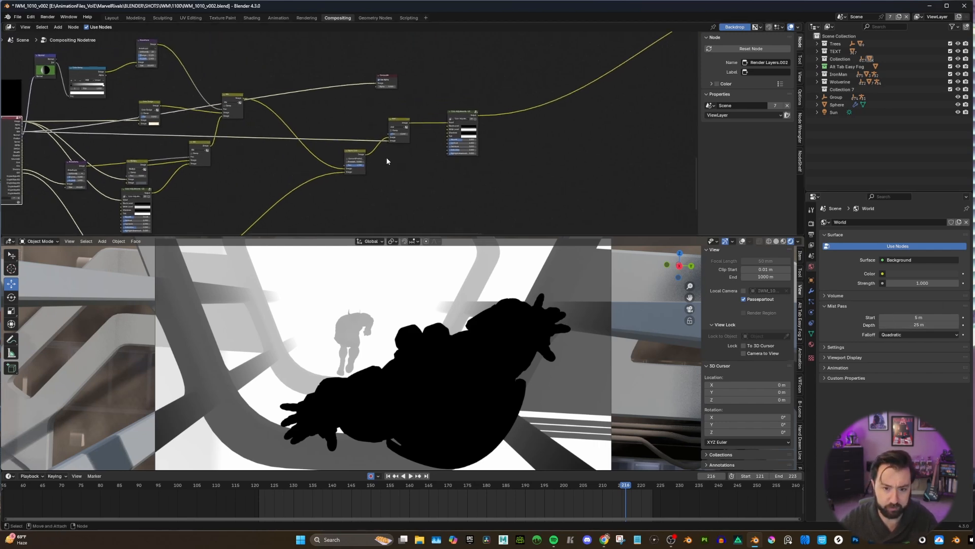
pyautogui.scroll(4, 389, 161)
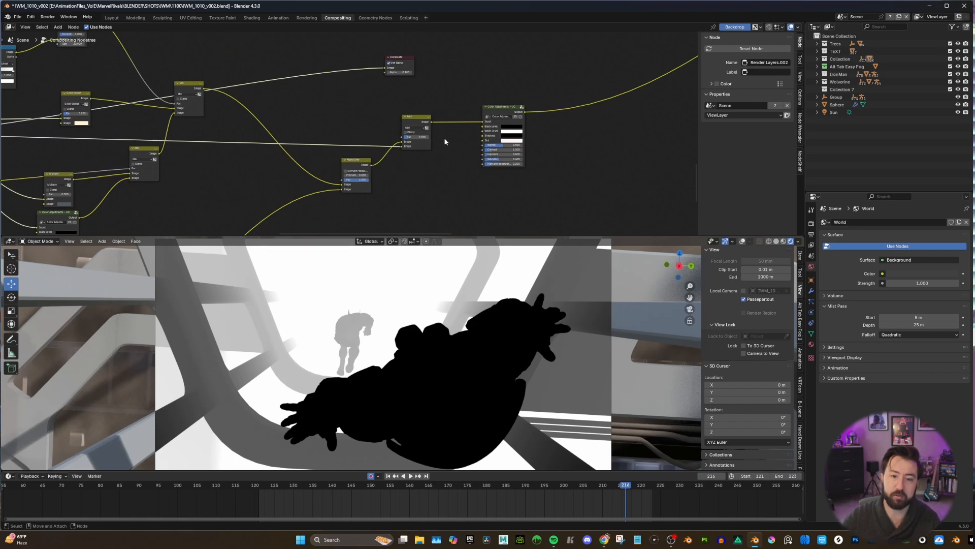
pyautogui.scroll(-2, 455, 127)
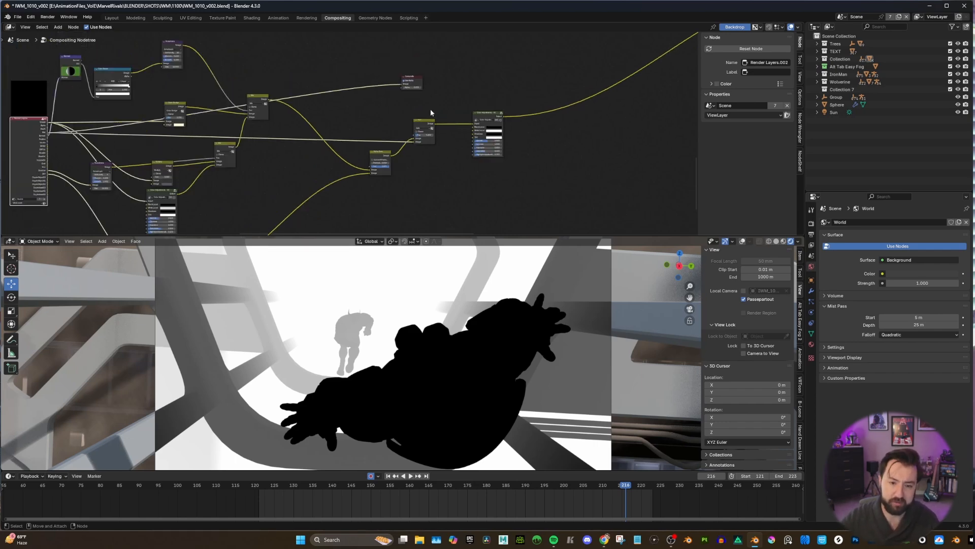
# Connect the Alpha Over output and the Add output in turn to the Composite node to compare without and with mist.
pyautogui.moveTo(391, 155); pyautogui.dragTo(402, 84)
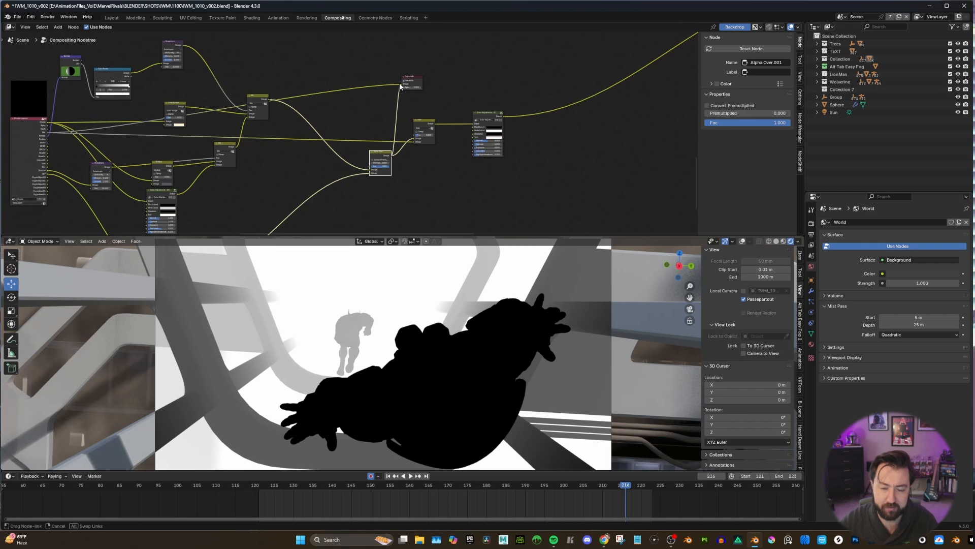
pyautogui.scroll(3, 457, 117)
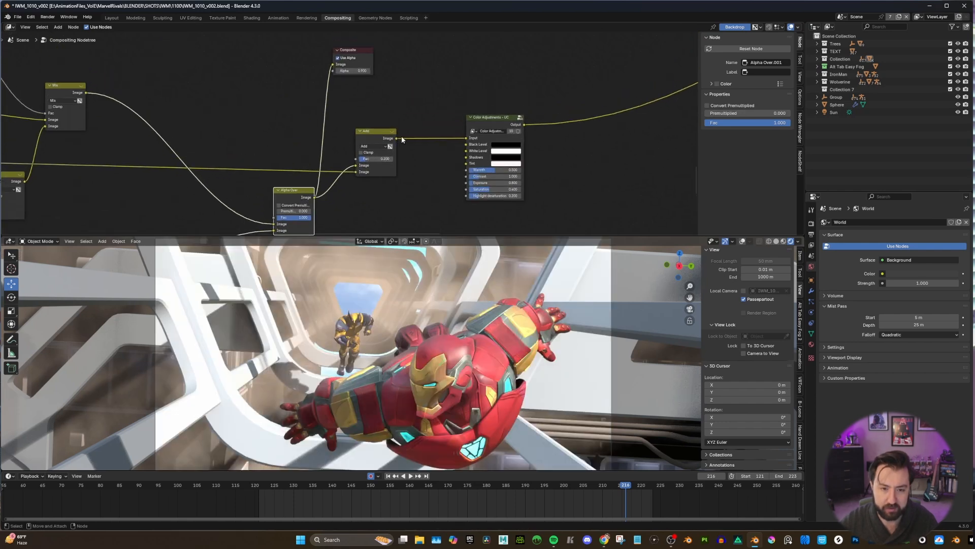
pyautogui.moveTo(397, 138); pyautogui.dragTo(333, 66)
pyautogui.moveTo(378, 117); pyautogui.dragTo(381, 92, button='middle')
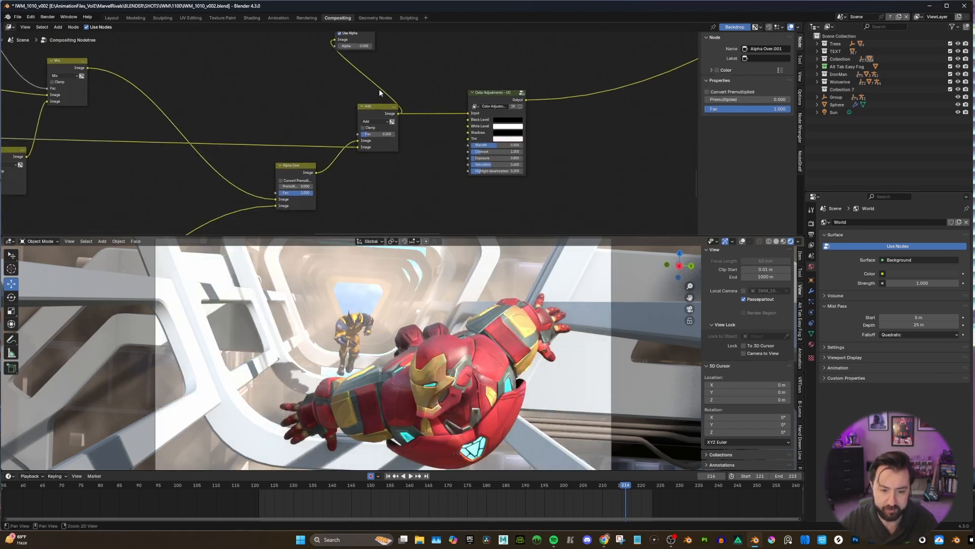
# Try factors of 0.5 and 1 on the Add node to preview stronger mist, and undo the changes.
pyautogui.scroll(1, 382, 102)
pyautogui.doubleClick(384, 133)
pyautogui.write('1')
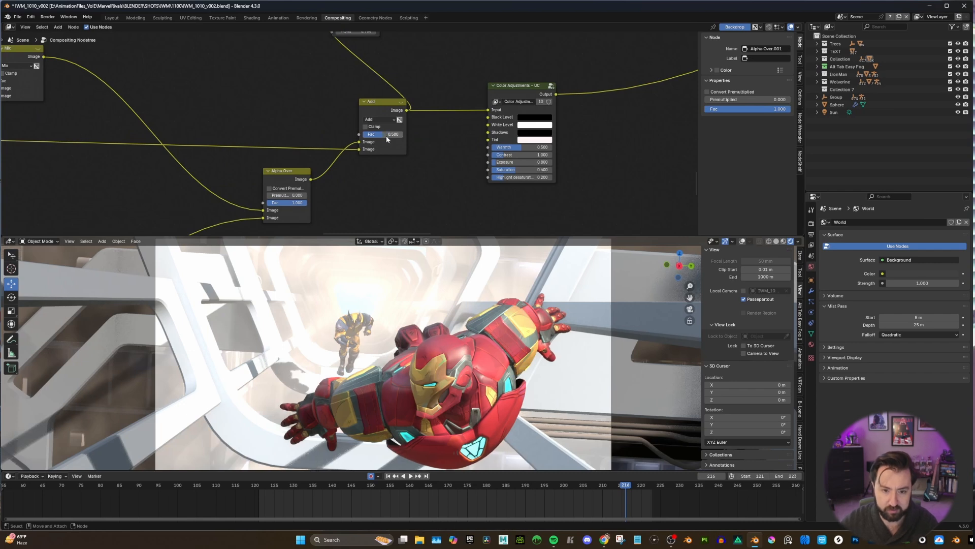
pyautogui.press('Return')
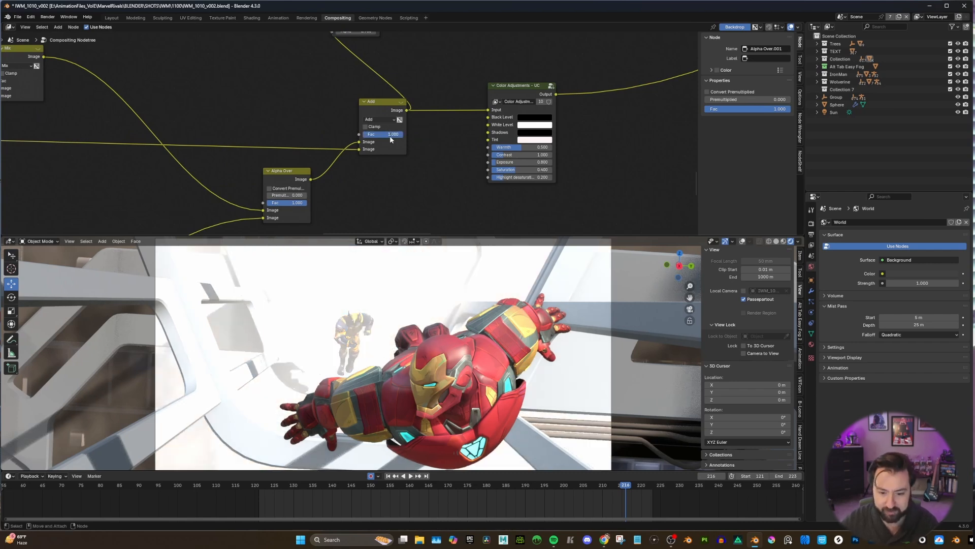
pyautogui.click(390, 134)
pyautogui.press('Return')
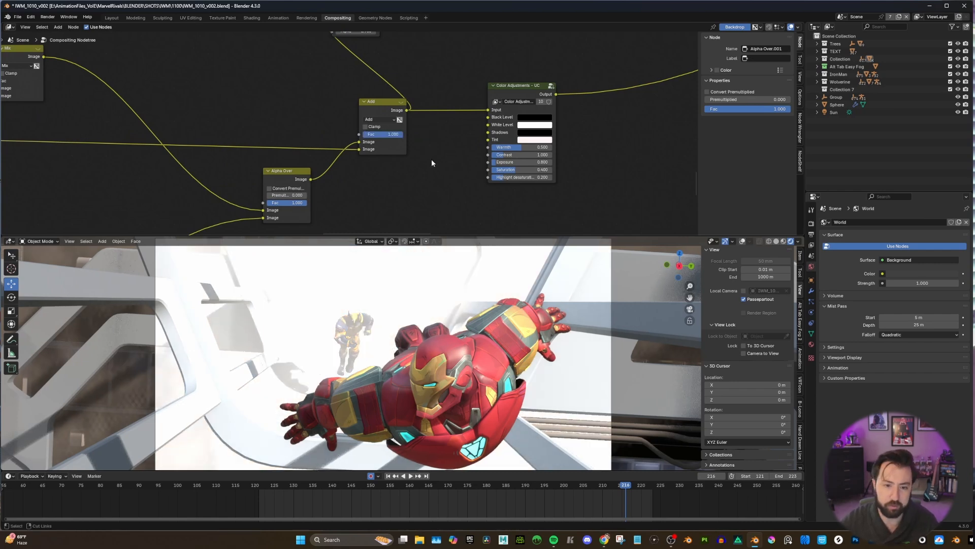
pyautogui.hotkey('ctrl', 'z')
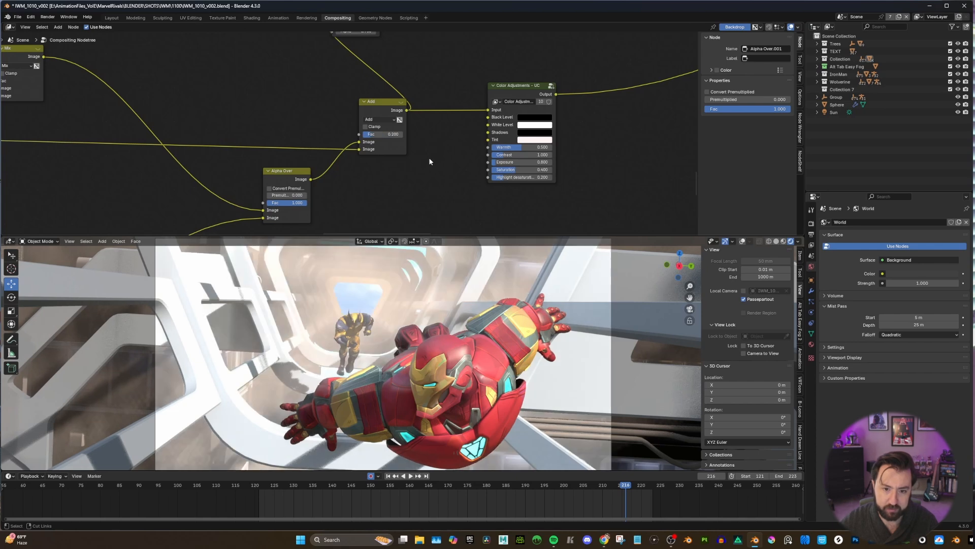
# Connect the Add output and the following Color Adjustments output in turn to the Composite node to compare the background's color correction.
pyautogui.scroll(-2, 360, 172)
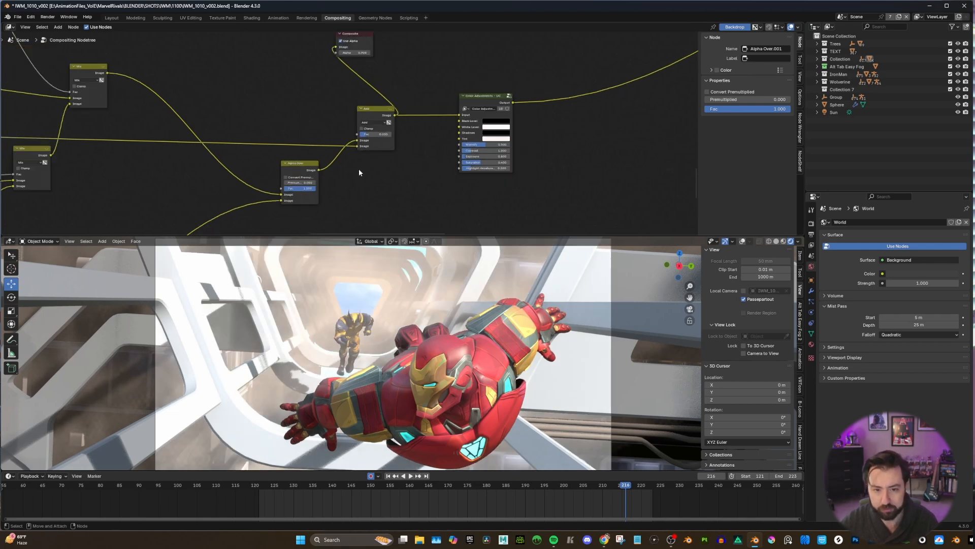
pyautogui.scroll(-3, 360, 168)
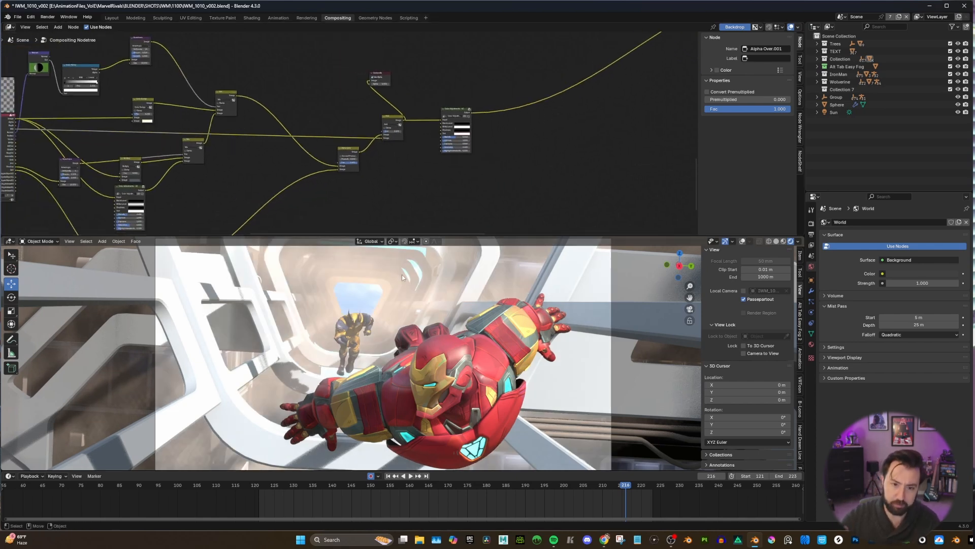
pyautogui.scroll(2, 346, 129)
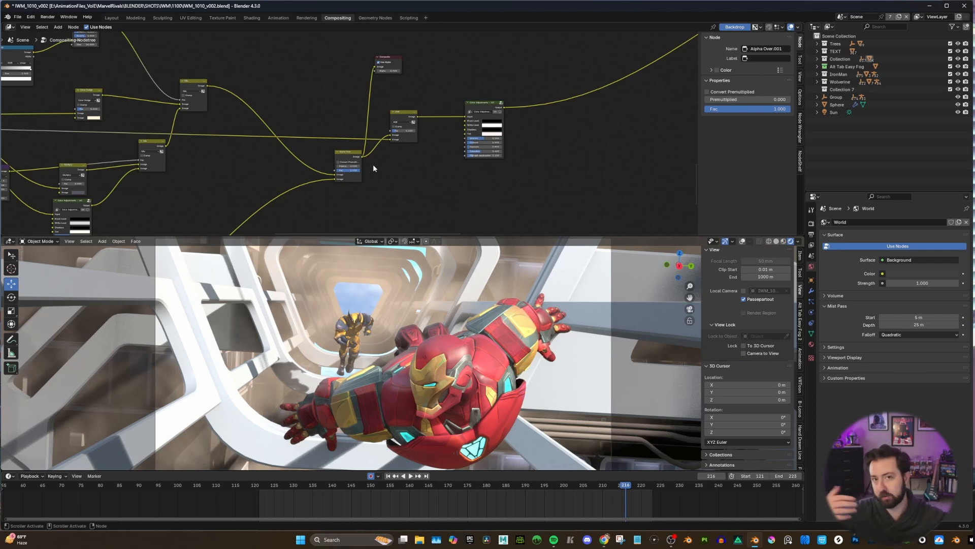
pyautogui.moveTo(422, 131); pyautogui.dragTo(359, 72)
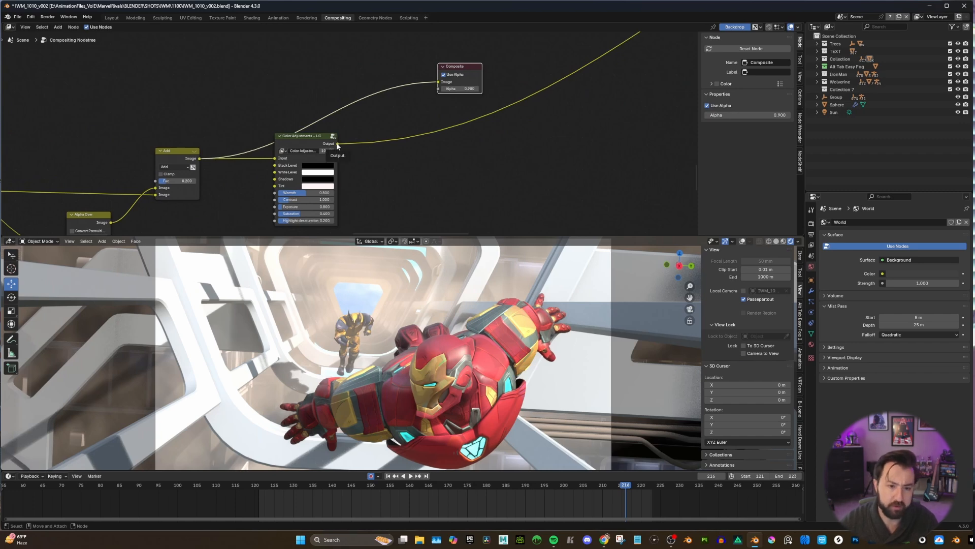
pyautogui.moveTo(337, 144); pyautogui.dragTo(438, 82)
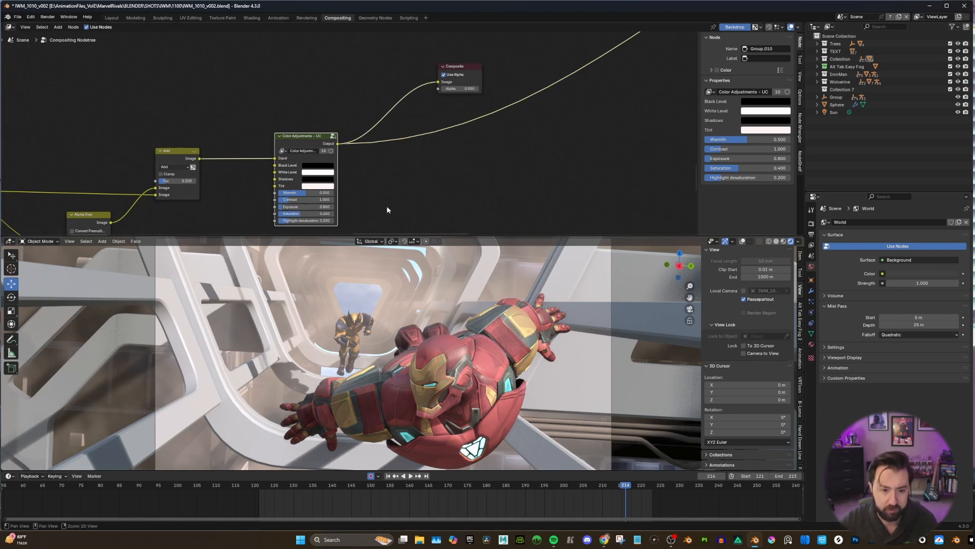
# Try an Exposure of 1 on the background's Color Adjustments node and set it back to 0.8.
pyautogui.moveTo(428, 220); pyautogui.dragTo(433, 192, button='middle')
pyautogui.click(325, 179)
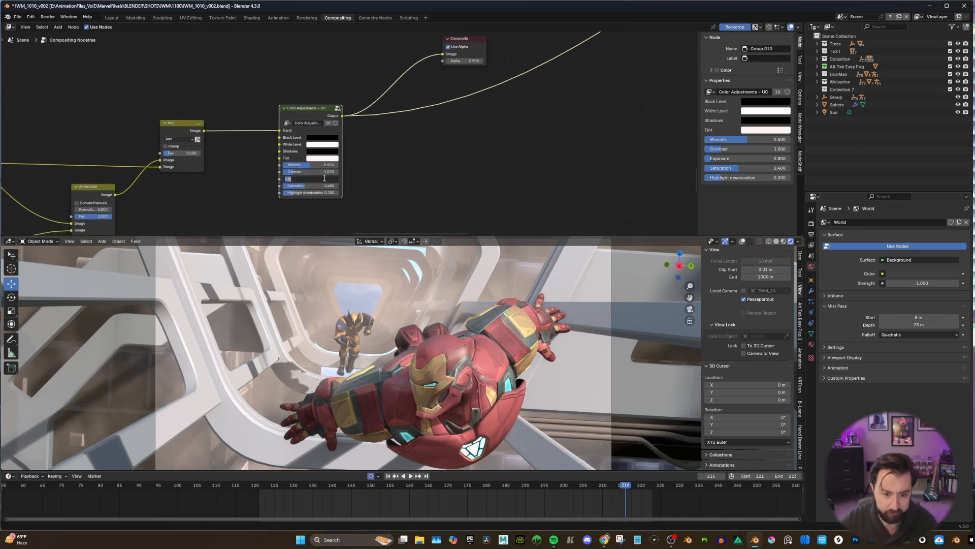
pyautogui.write('1')
pyautogui.press('Return')
pyautogui.click(325, 178)
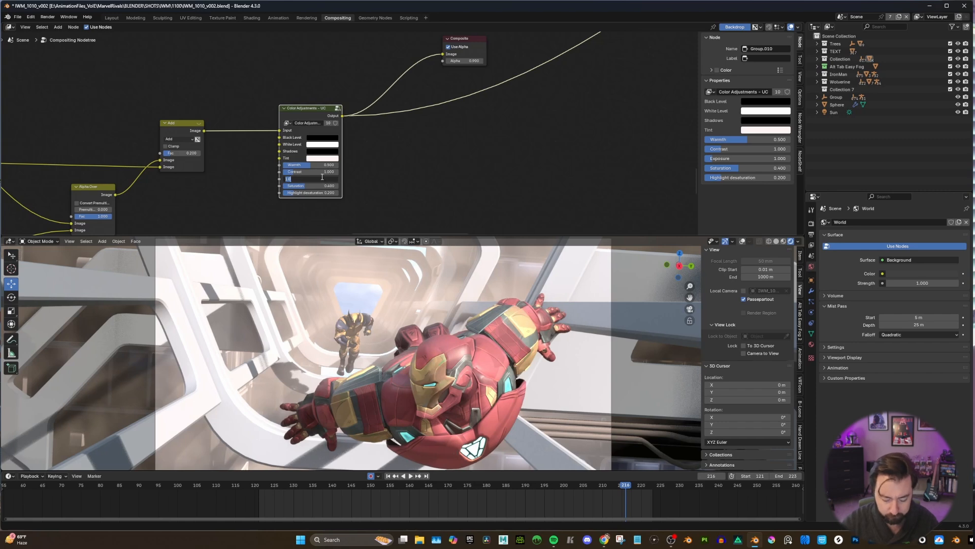
pyautogui.write('.8')
pyautogui.press('Return')
# Move the Composite node beside the Alpha Over nodes where the character and background branches merge.
pyautogui.scroll(-5, 463, 125)
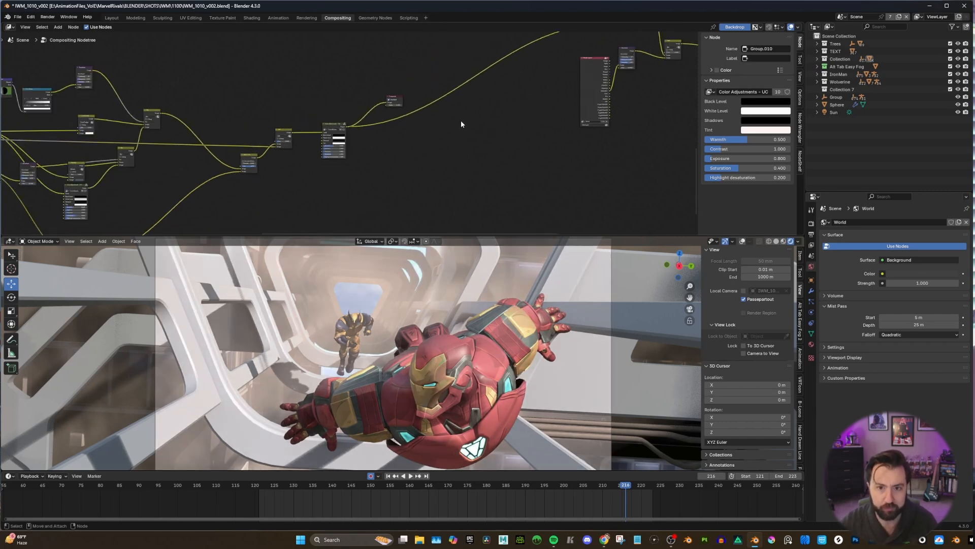
pyautogui.scroll(-2, 461, 124)
pyautogui.moveTo(461, 124); pyautogui.dragTo(216, 198, button='middle')
pyautogui.moveTo(162, 177); pyautogui.dragTo(441, 72)
pyautogui.scroll(1, 396, 89)
pyautogui.moveTo(396, 90); pyautogui.dragTo(365, 128, button='middle')
pyautogui.scroll(-7, 365, 127)
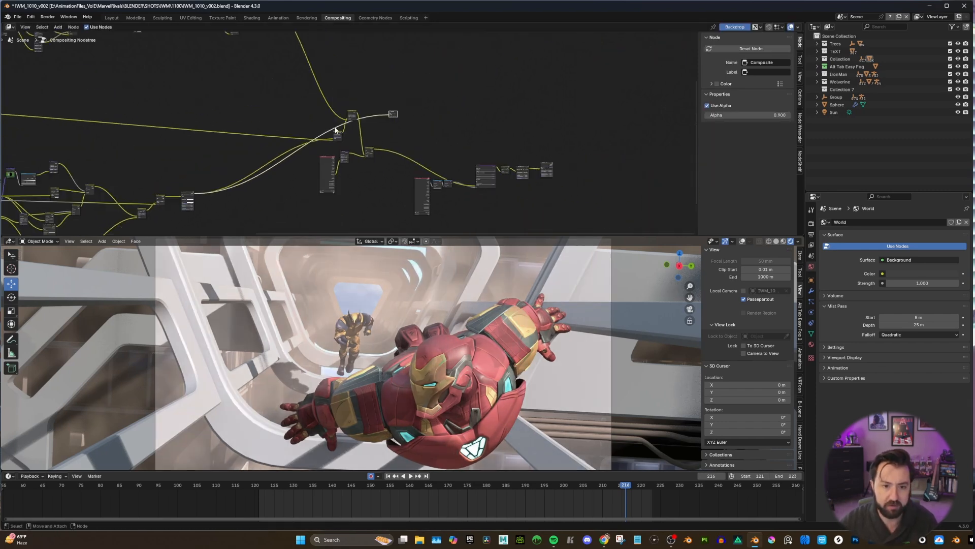
# Connect the lower Alpha Over output to the Composite node to preview Iron Man layered over the background.
pyautogui.scroll(5, 337, 131)
pyautogui.scroll(-7, 349, 103)
pyautogui.scroll(2, 154, 117)
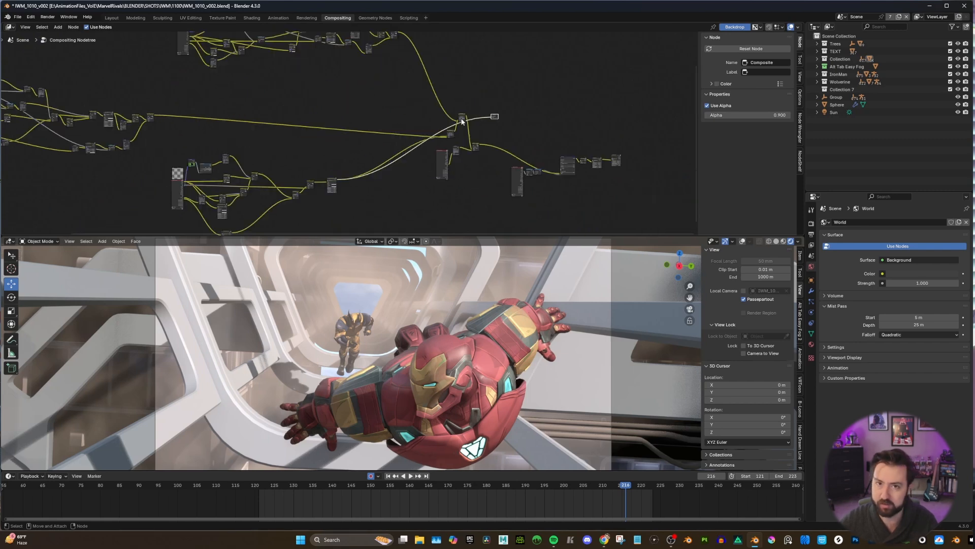
pyautogui.scroll(6, 442, 127)
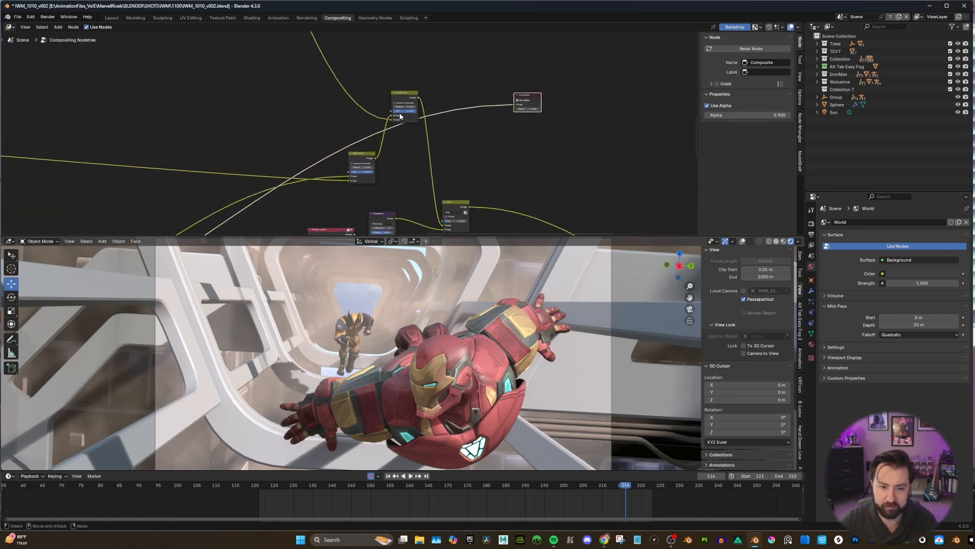
pyautogui.scroll(-6, 353, 127)
pyautogui.scroll(5, 375, 131)
pyautogui.moveTo(378, 133); pyautogui.dragTo(320, 123, button='middle')
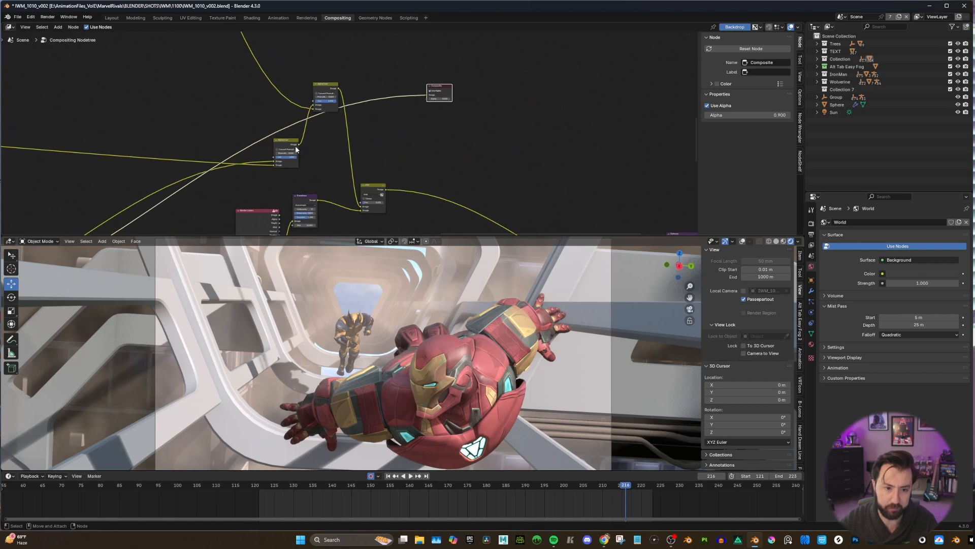
pyautogui.moveTo(300, 145); pyautogui.dragTo(428, 96)
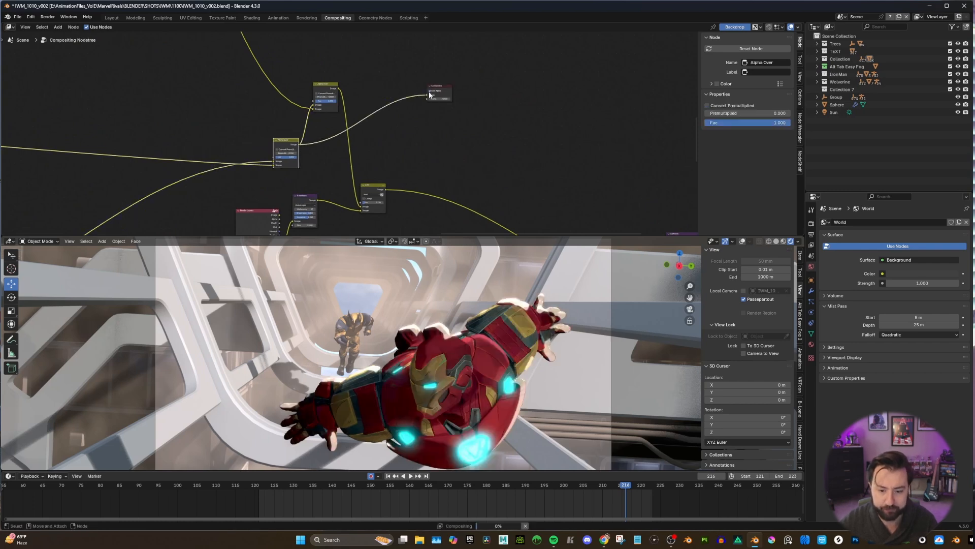
pyautogui.click(544, 91)
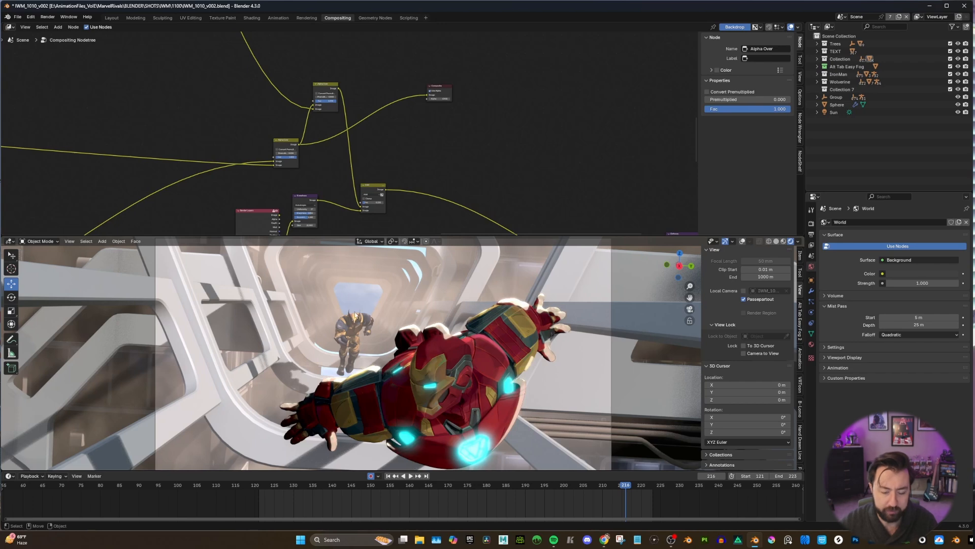
# Connect the upper Alpha Over output to the Composite node to preview Wolverine and Iron Man together over the background.
pyautogui.moveTo(388, 100); pyautogui.dragTo(376, 114, button='middle')
pyautogui.scroll(2, 375, 114)
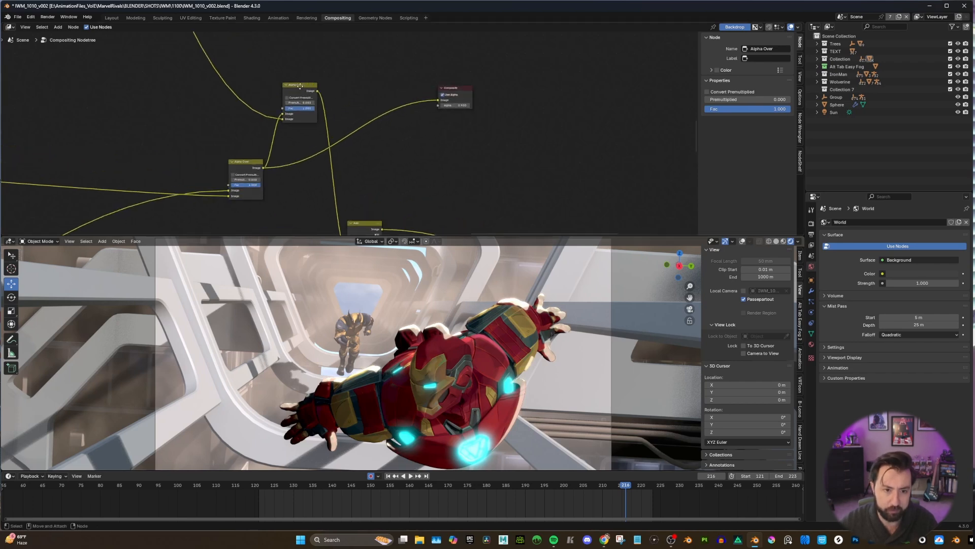
pyautogui.moveTo(311, 93); pyautogui.dragTo(460, 99)
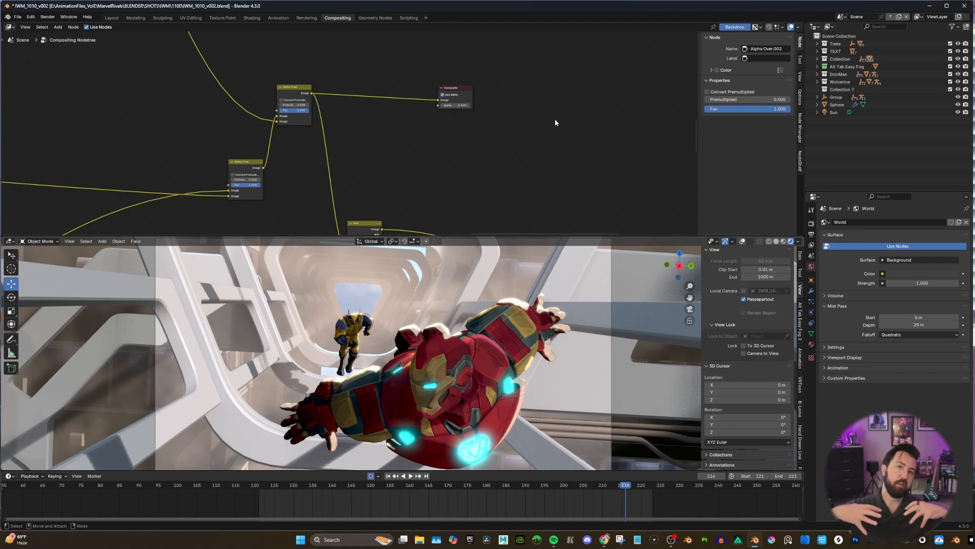
# Move the Composite node down toward the volume branch and show the view layer's render pass settings.
pyautogui.scroll(-3, 554, 122)
pyautogui.moveTo(428, 111); pyautogui.dragTo(428, 135)
pyautogui.moveTo(417, 160); pyautogui.dragTo(418, 135, button='middle')
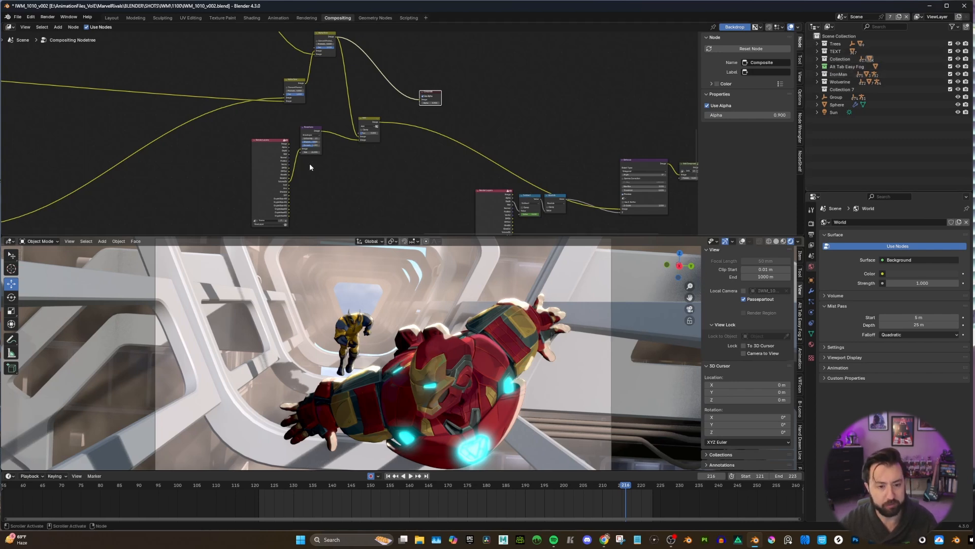
pyautogui.scroll(2, 312, 167)
pyautogui.moveTo(320, 170); pyautogui.dragTo(270, 143, button='middle')
pyautogui.scroll(2, 269, 192)
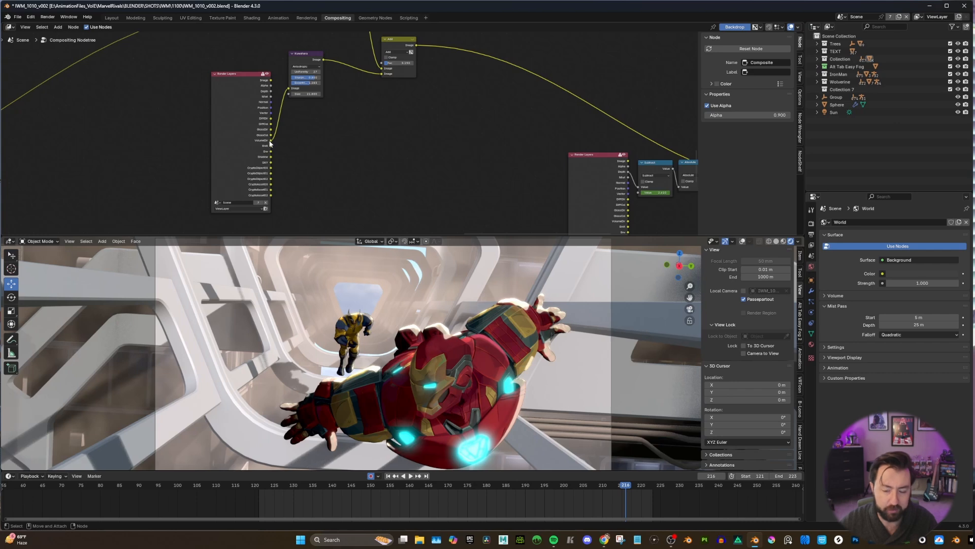
pyautogui.click(811, 245)
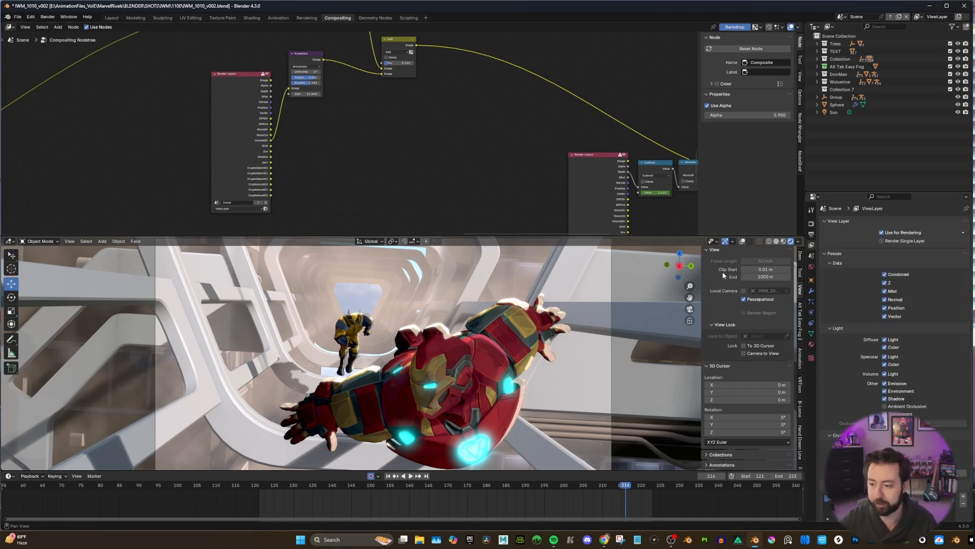
# Connect the volume Render Layers node's VolumeDir output to the Composite node and inspect the pass around the scene and from the camera.
pyautogui.scroll(-1, 345, 128)
pyautogui.scroll(-1, 345, 129)
pyautogui.moveTo(345, 129); pyautogui.dragTo(297, 176, button='middle')
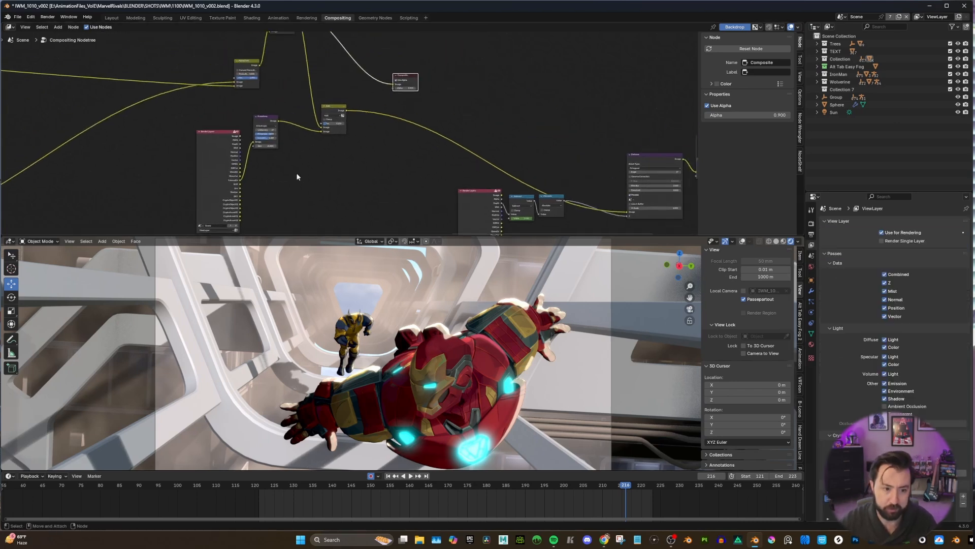
pyautogui.moveTo(240, 180); pyautogui.dragTo(393, 84)
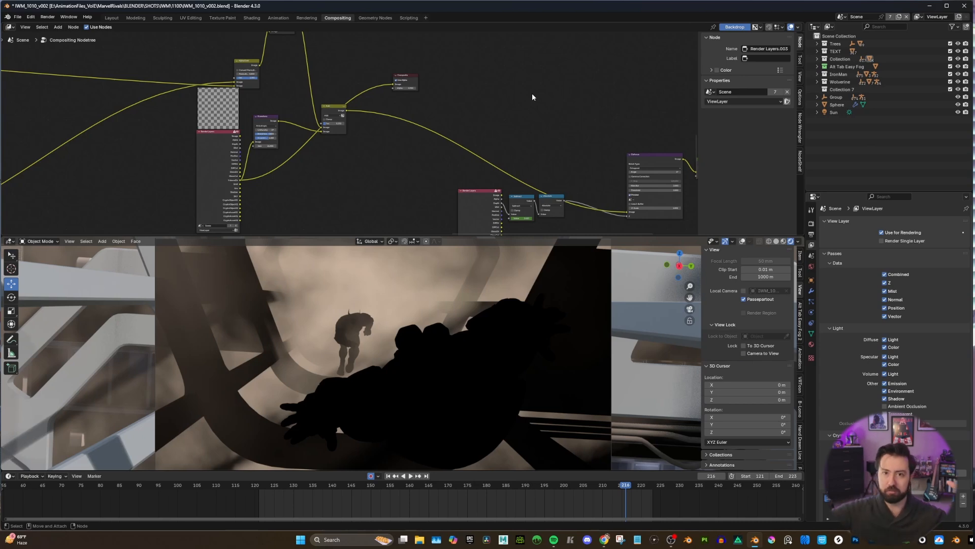
pyautogui.moveTo(446, 348); pyautogui.dragTo(583, 299, button='middle')
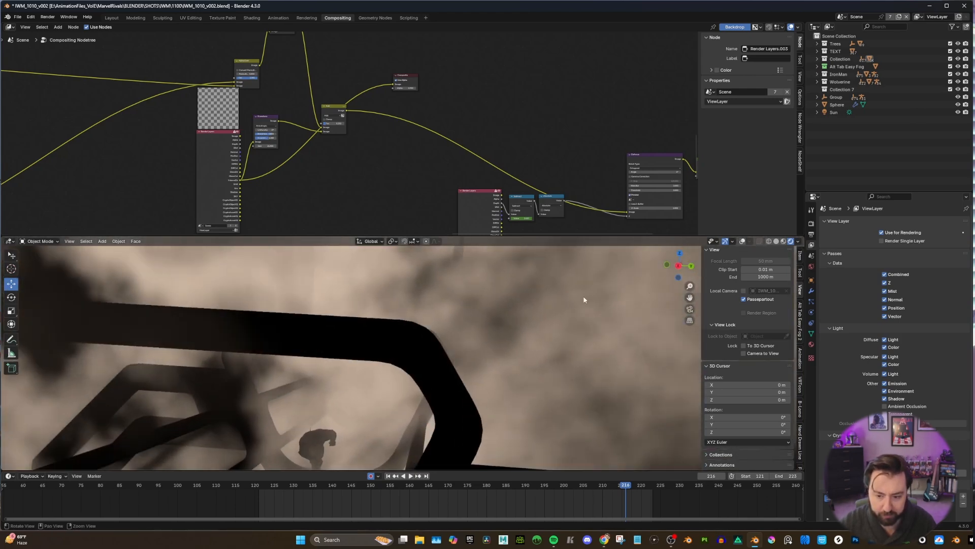
pyautogui.press('KP_0')
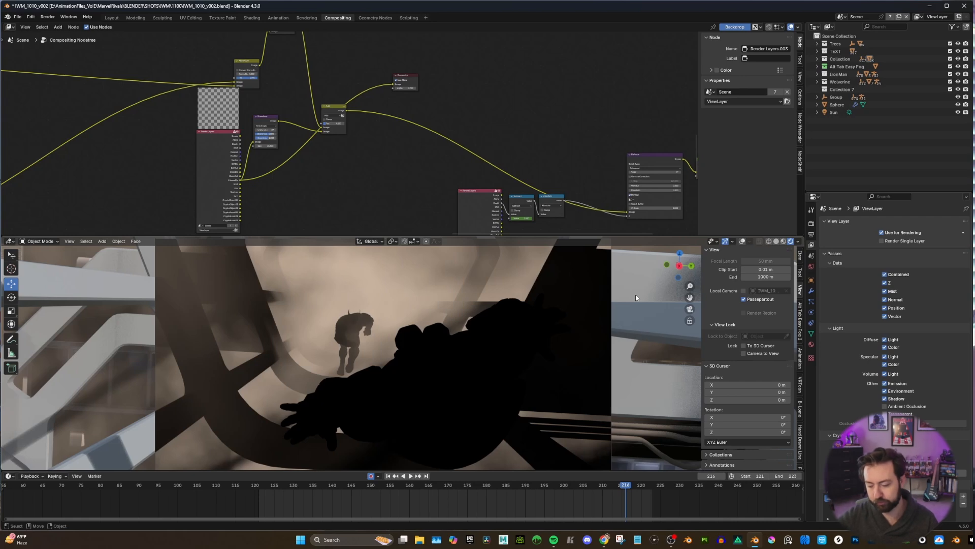
# Switch the Composite input between the raw VolumeDir pass and the Kuwahara output to compare them, ending on the Kuwahara output.
pyautogui.scroll(1, 250, 122)
pyautogui.click(243, 120)
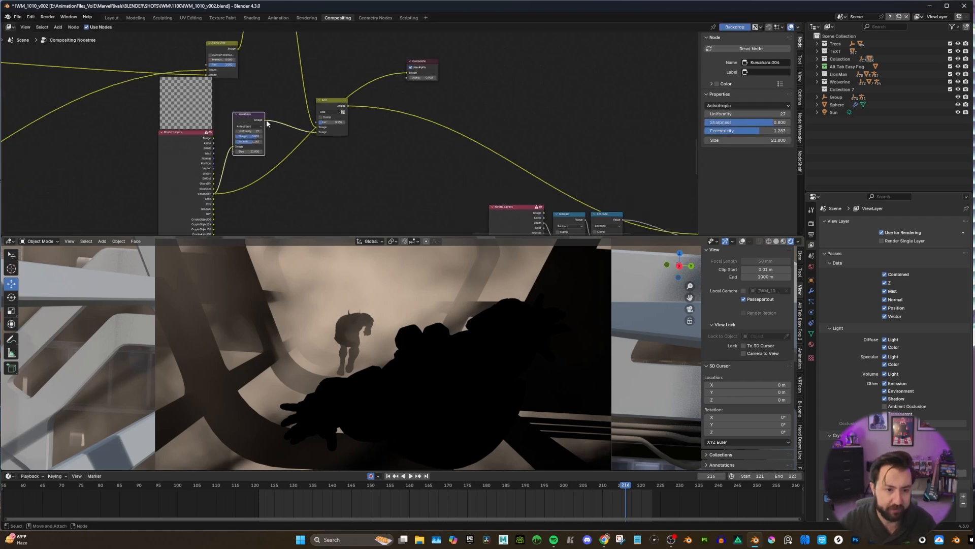
pyautogui.moveTo(266, 120); pyautogui.dragTo(316, 127)
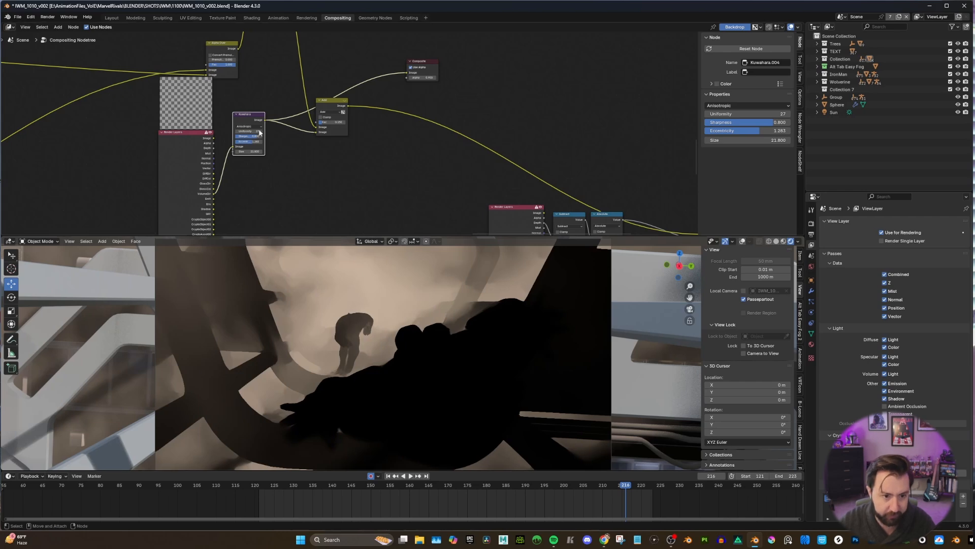
pyautogui.moveTo(214, 194); pyautogui.dragTo(406, 74)
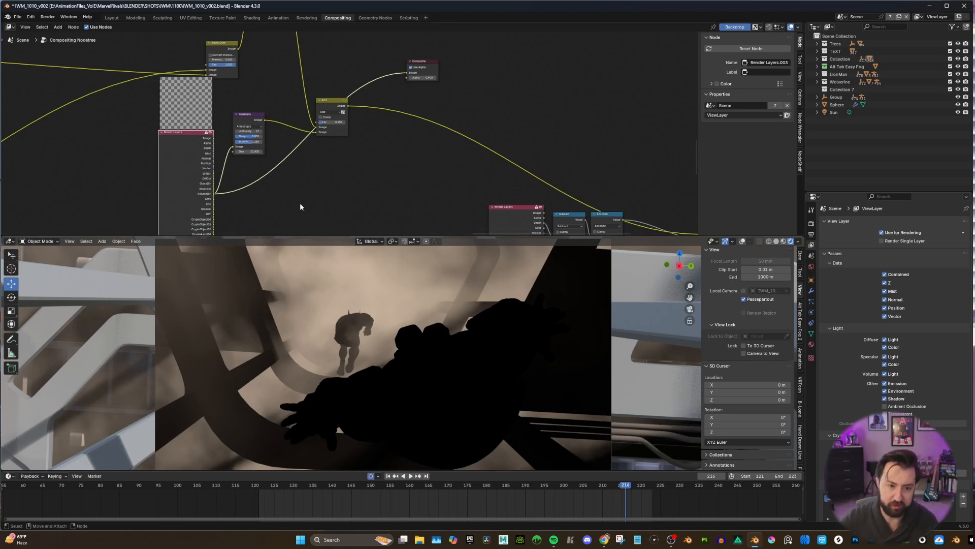
pyautogui.moveTo(265, 120); pyautogui.dragTo(408, 74)
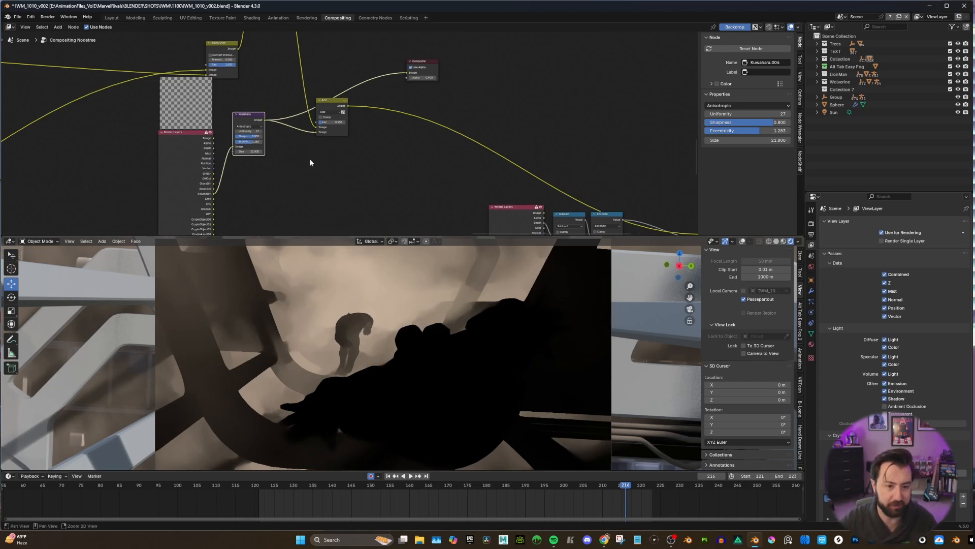
# Check the filter type options on the volume branch's Kuwahara node, keeping Anisotropic.
pyautogui.scroll(3, 310, 158)
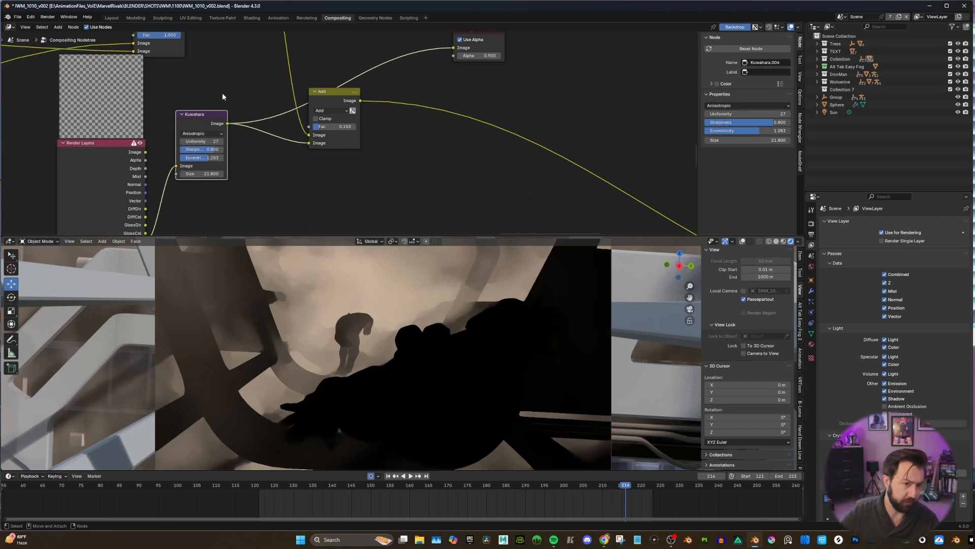
pyautogui.scroll(1, 221, 187)
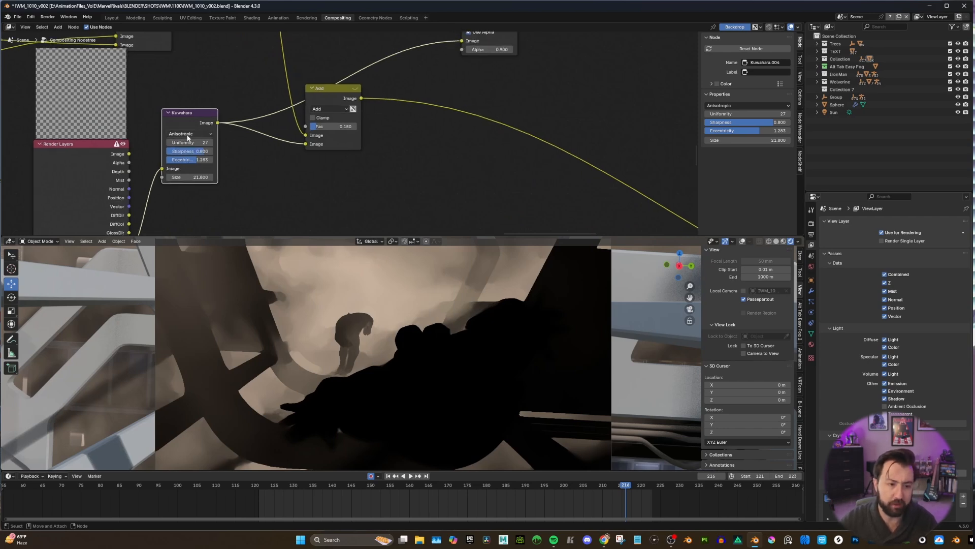
pyautogui.click(208, 134)
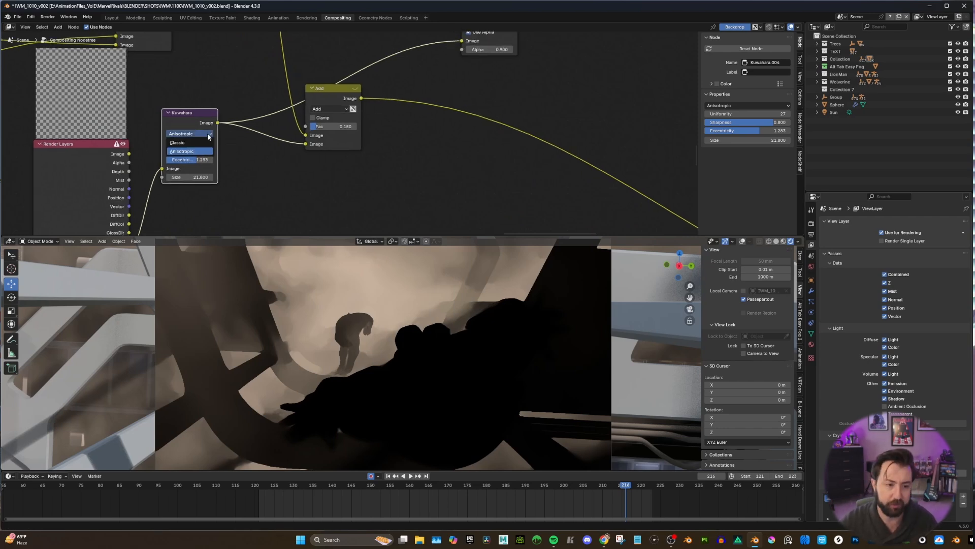
pyautogui.click(207, 134)
pyautogui.click(265, 160)
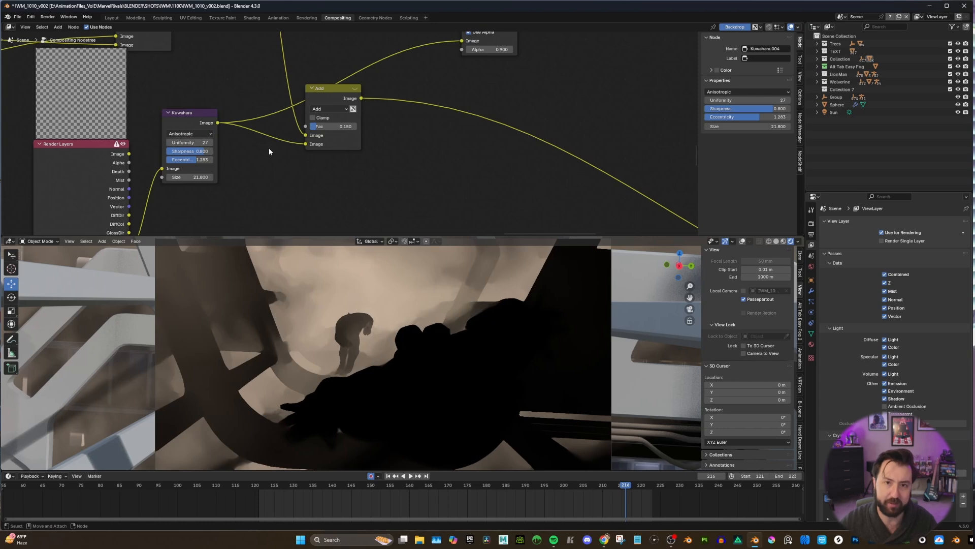
# Compare the Add node's output with the upper Alpha Over output through the Composite node, leaving the Add output connected.
pyautogui.scroll(-4, 284, 169)
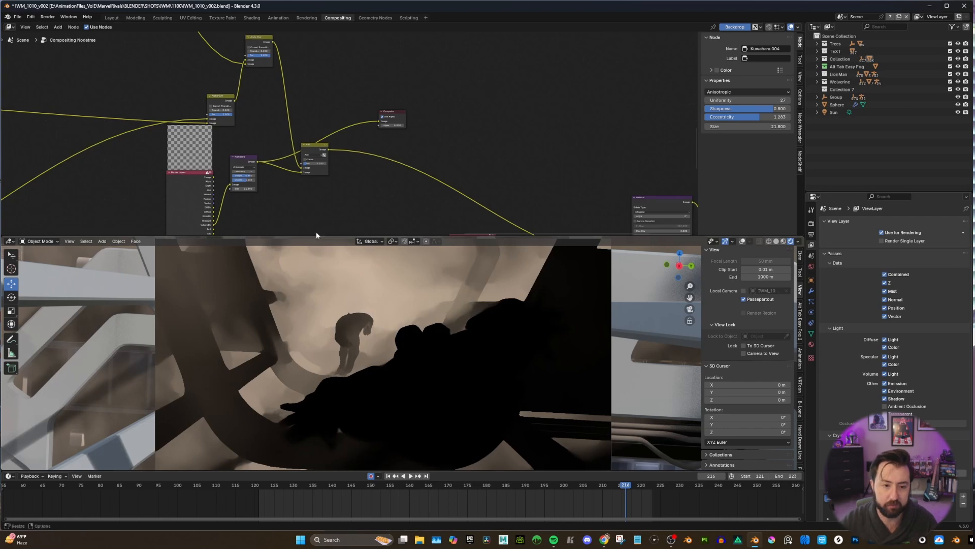
pyautogui.moveTo(319, 154); pyautogui.dragTo(381, 117)
pyautogui.scroll(-2, 332, 154)
pyautogui.scroll(5, 332, 154)
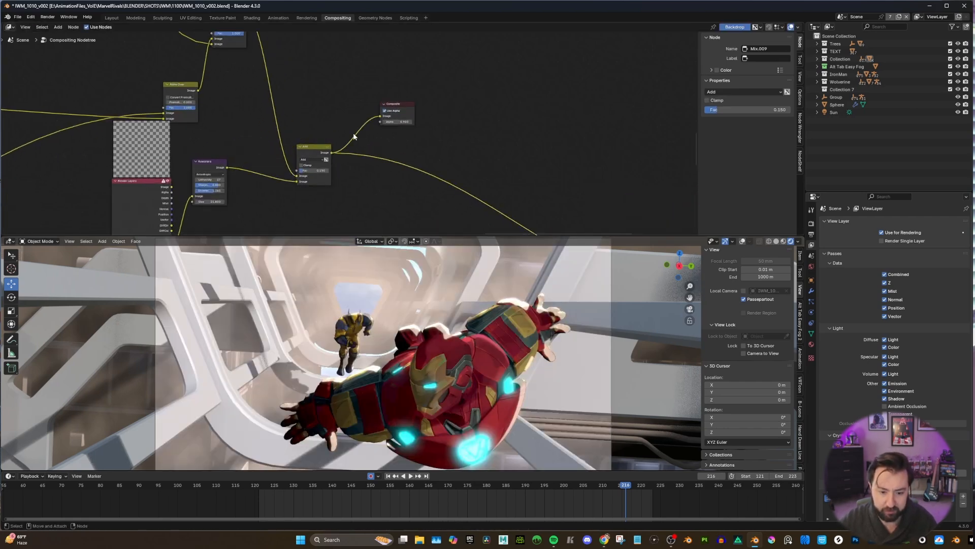
pyautogui.scroll(-2, 351, 133)
pyautogui.moveTo(266, 46); pyautogui.dragTo(371, 122)
pyautogui.scroll(1, 328, 151)
pyautogui.moveTo(327, 157); pyautogui.dragTo(375, 119)
pyautogui.click(354, 189)
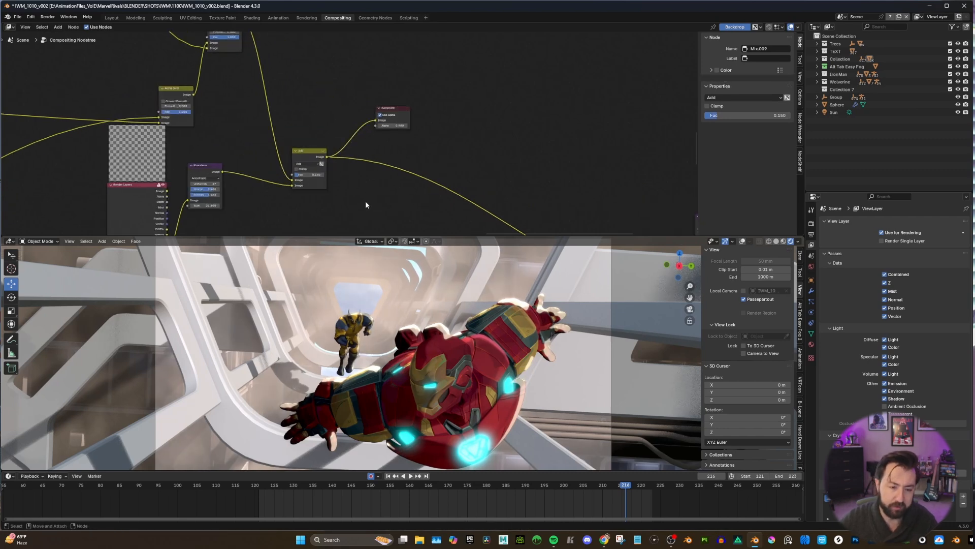
# Try a Fac of 1 on the volume branch's Add node and undo the change.
pyautogui.doubleClick(301, 176)
pyautogui.write('1')
pyautogui.press('Return')
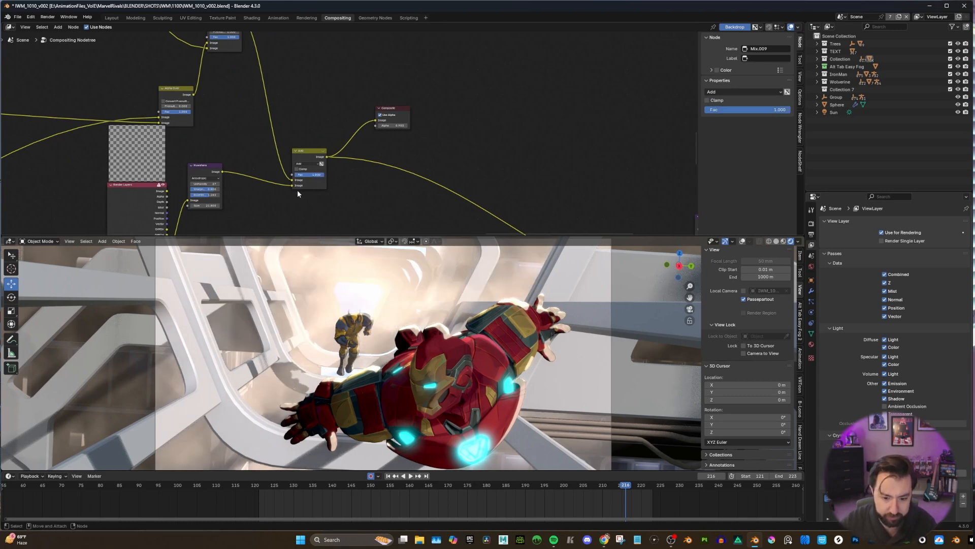
pyautogui.doubleClick(310, 175)
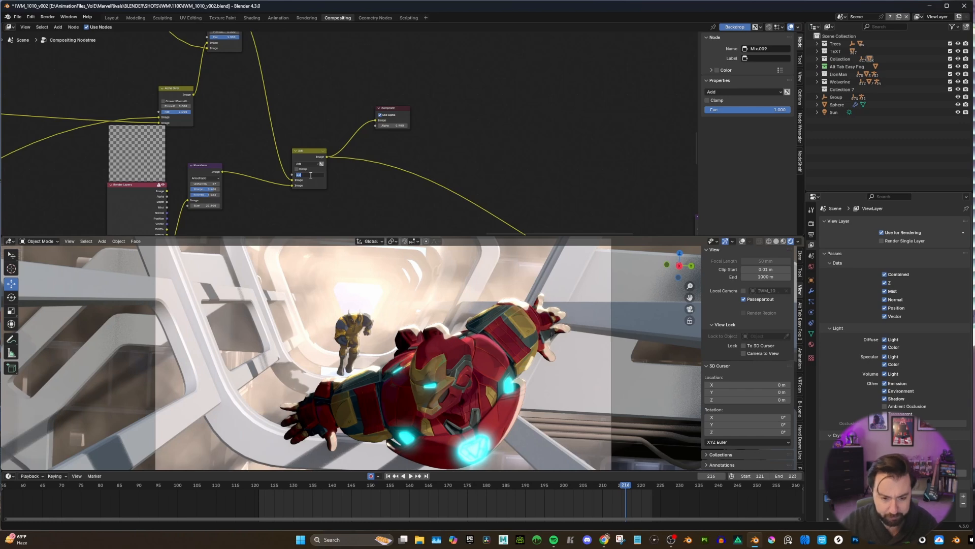
pyautogui.click(371, 189)
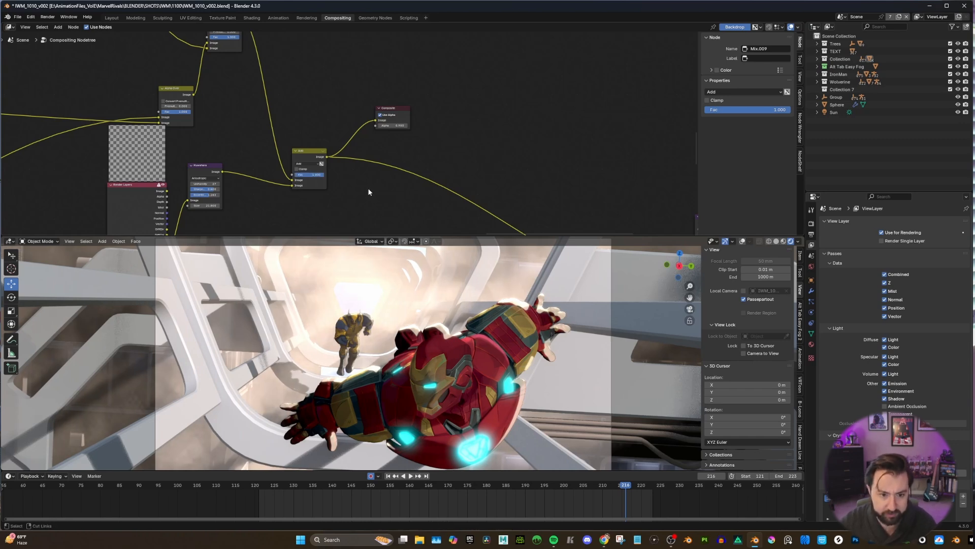
pyautogui.hotkey('ctrl', 'z')
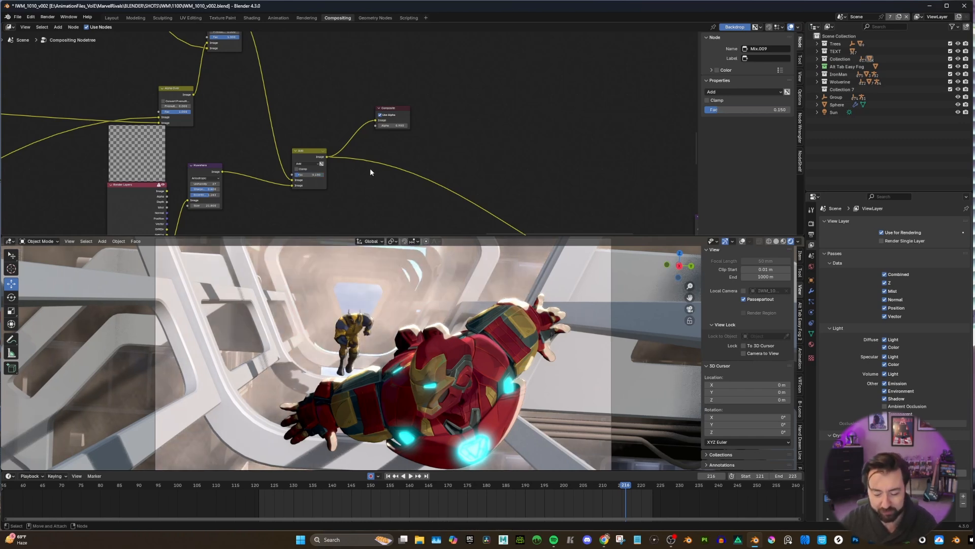
# Connect the Kuwahara output to the Composite node to preview the filtered volume pass on its own.
pyautogui.scroll(-3, 370, 171)
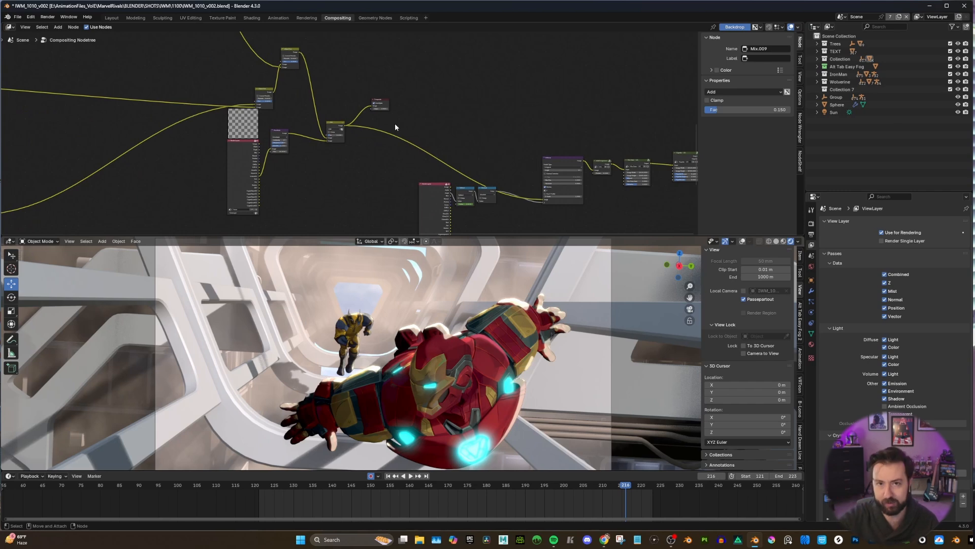
pyautogui.scroll(4, 327, 141)
pyautogui.moveTo(324, 131); pyautogui.dragTo(328, 155, button='middle')
pyautogui.moveTo(272, 154); pyautogui.dragTo(393, 114)
pyautogui.moveTo(388, 200); pyautogui.dragTo(387, 191, button='middle')
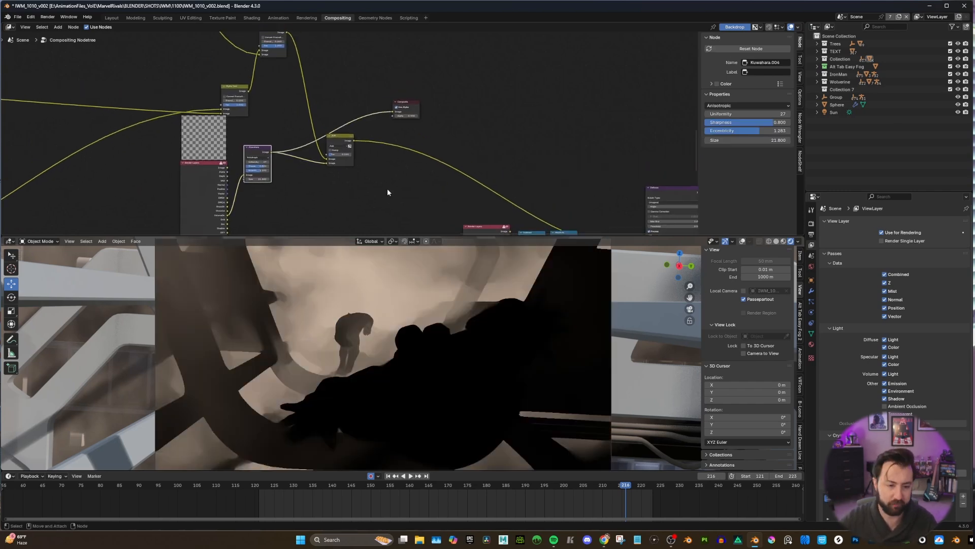
pyautogui.moveTo(305, 170); pyautogui.dragTo(303, 160, button='middle')
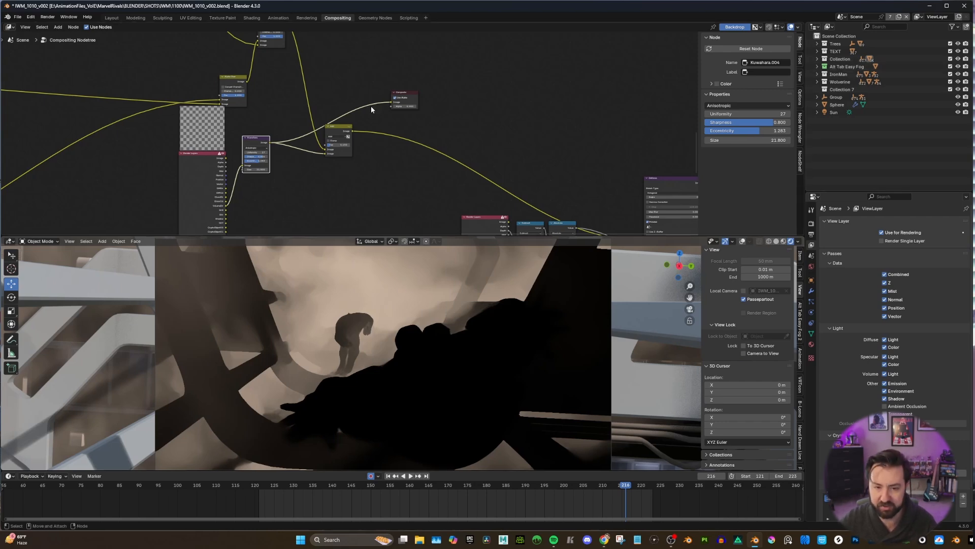
# Add a Color Ramp above the Add node, feed the Kuwahara output into its Fac, and connect its Image output to the Composite node.
pyautogui.rightClick(346, 66)
pyautogui.moveTo(346, 67)
pyautogui.moveTo(383, 67)
pyautogui.write('colo')
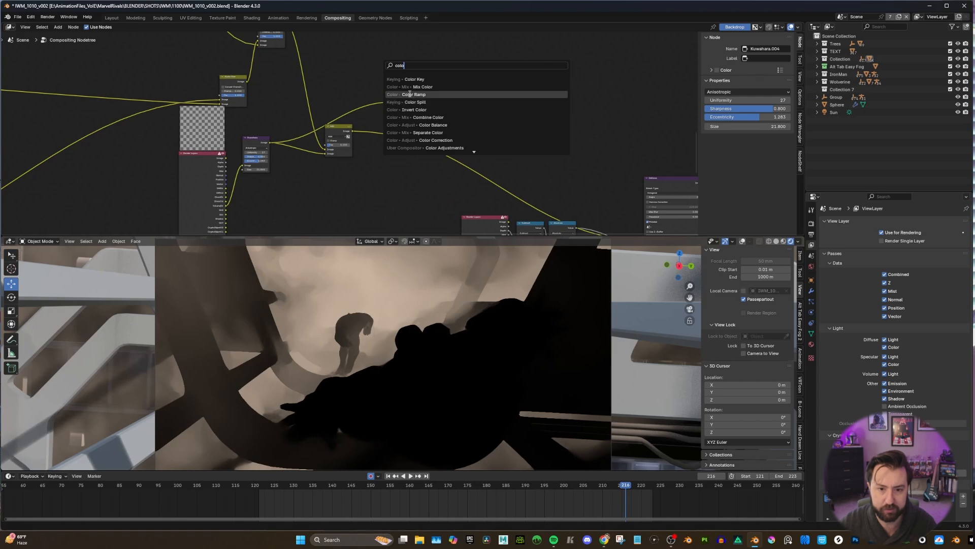
pyautogui.press('Return')
pyautogui.click(331, 59)
pyautogui.moveTo(269, 142); pyautogui.dragTo(335, 98)
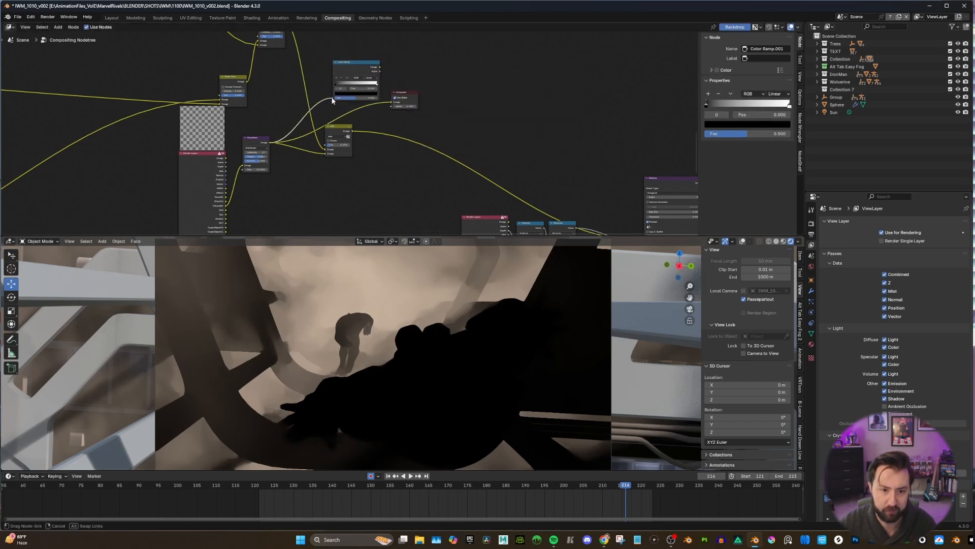
pyautogui.moveTo(379, 67); pyautogui.dragTo(391, 102)
pyautogui.scroll(3, 363, 127)
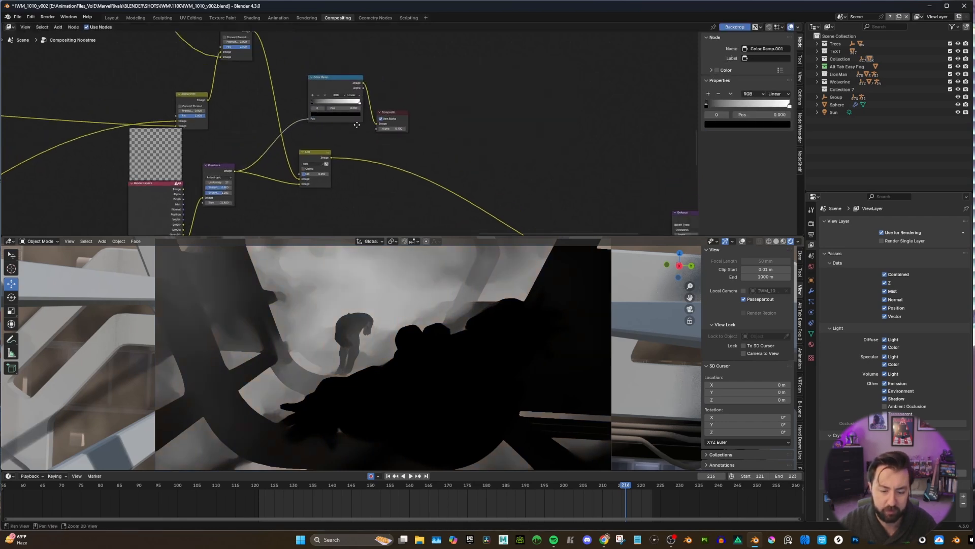
# Change the Color Ramp's white stop to a saturated blue to tint the volume pass.
pyautogui.scroll(2, 363, 126)
pyautogui.click(357, 92)
pyautogui.click(311, 113)
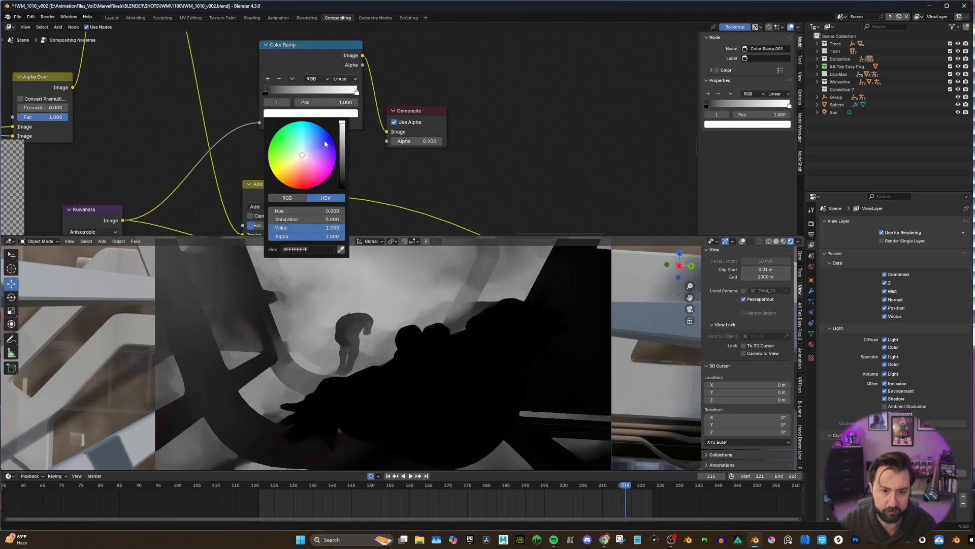
pyautogui.click(312, 143)
pyautogui.moveTo(312, 143)
pyautogui.mouseDown()
pyautogui.moveTo(304, 154)
pyautogui.moveTo(325, 133)
pyautogui.mouseUp()
pyautogui.scroll(-2, 349, 136)
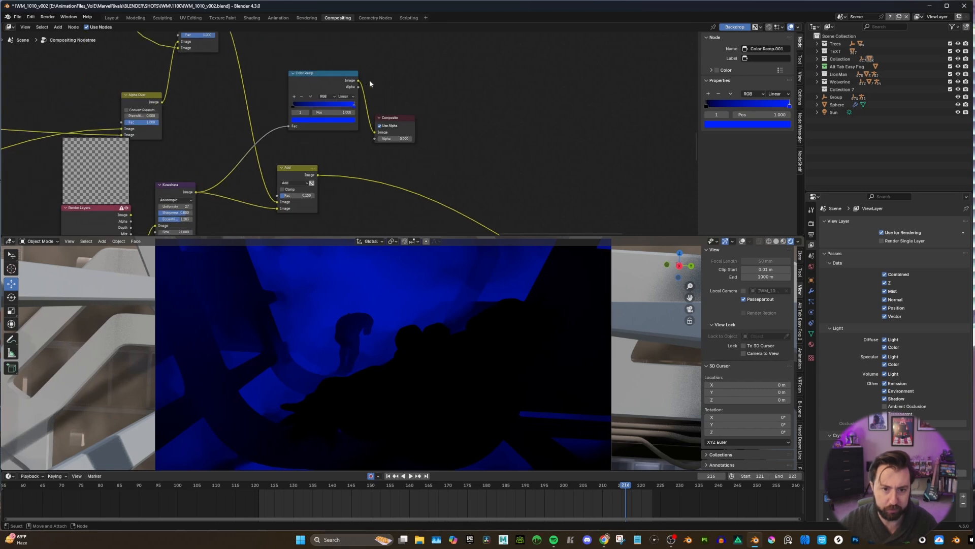
# Route the Color Ramp through the Add node's lower Image input to the Composite node, then try a Fac of 1 and undo it.
pyautogui.moveTo(359, 80); pyautogui.dragTo(282, 209)
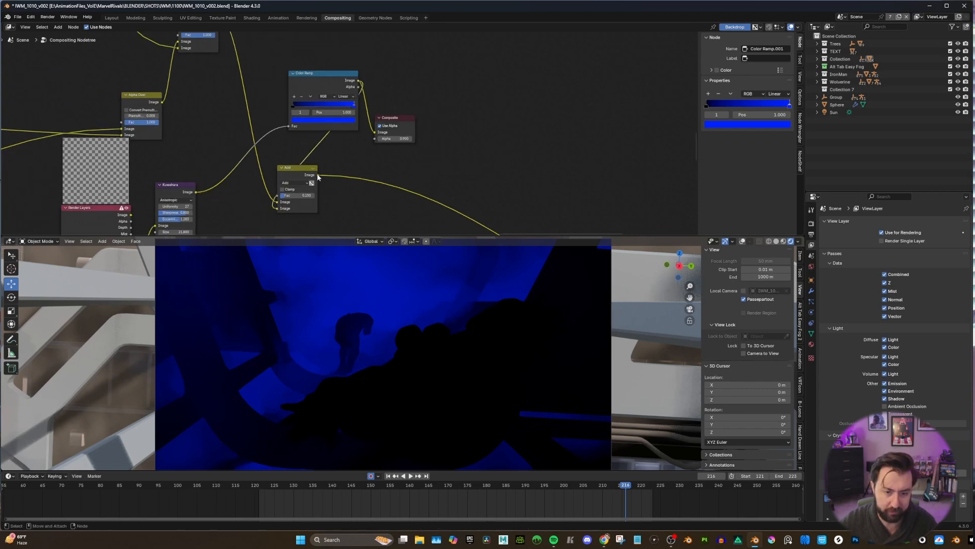
pyautogui.moveTo(318, 175); pyautogui.dragTo(375, 132)
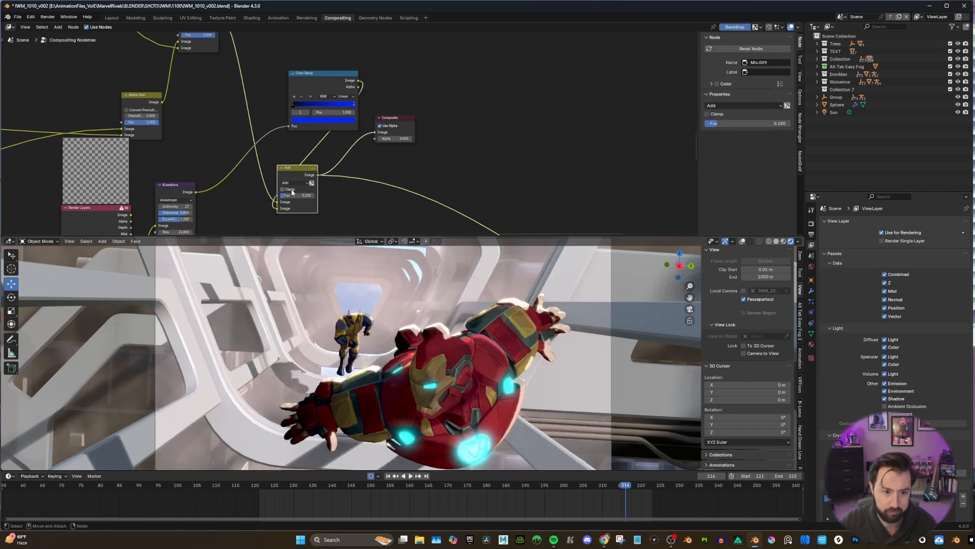
pyautogui.moveTo(292, 195); pyautogui.dragTo(355, 195)
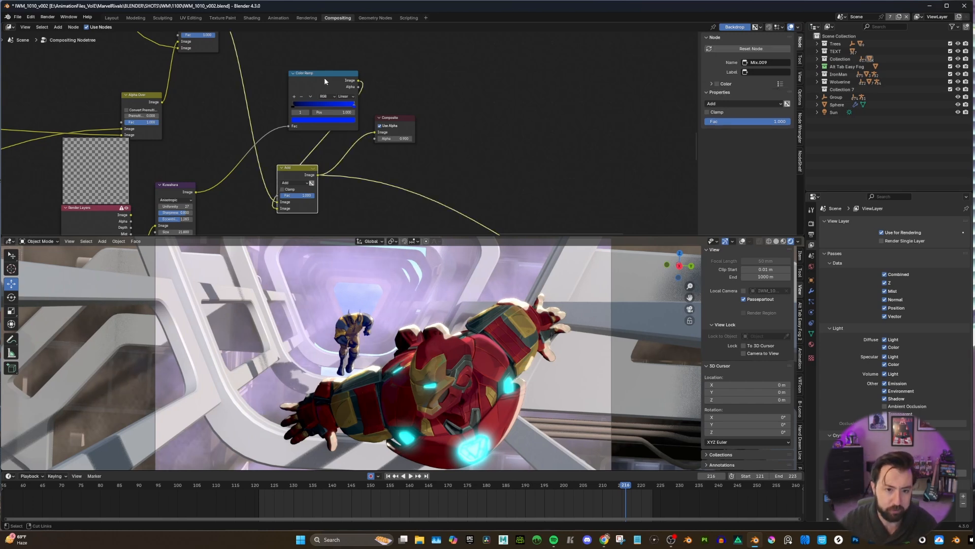
pyautogui.hotkey('ctrl', 'z')
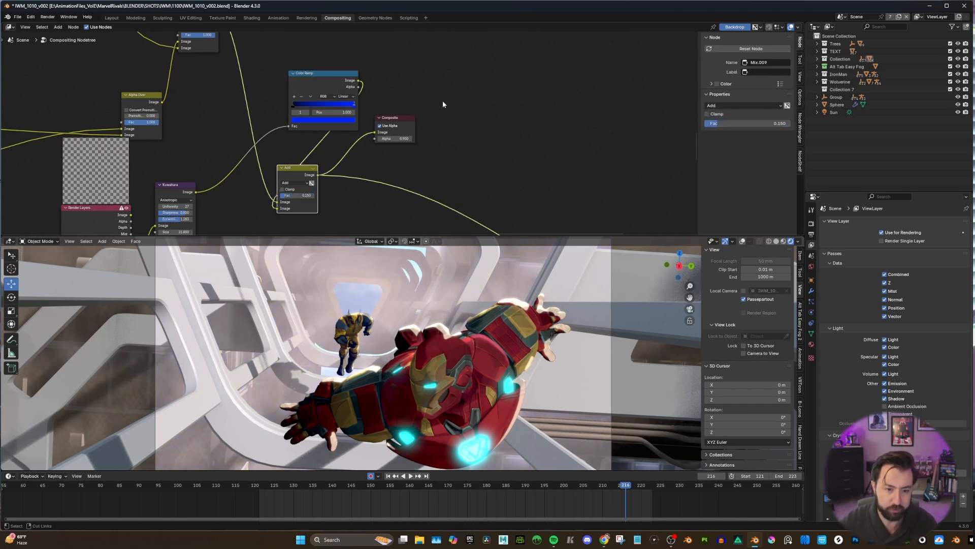
# Delete the Color Ramp and reconnect the Kuwahara output to the Add node's lower Image input.
pyautogui.click(323, 78)
pyautogui.press('x')
pyautogui.moveTo(195, 192); pyautogui.dragTo(284, 211)
pyautogui.press('Home')
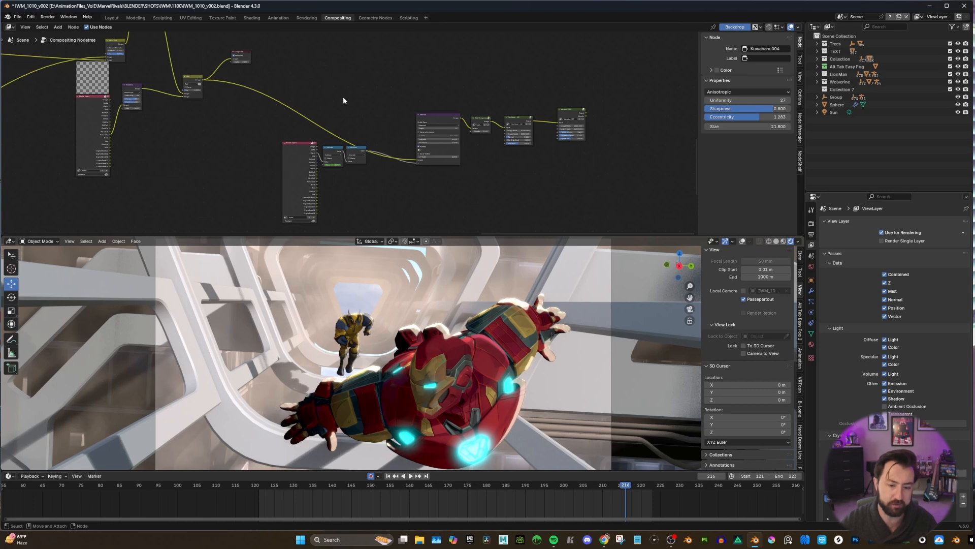
# Preview the defocus depth branch through the Composite node: the Render Layers Depth output, the Subtract result, and the Absolute result.
pyautogui.moveTo(293, 75); pyautogui.dragTo(268, 91, button='middle')
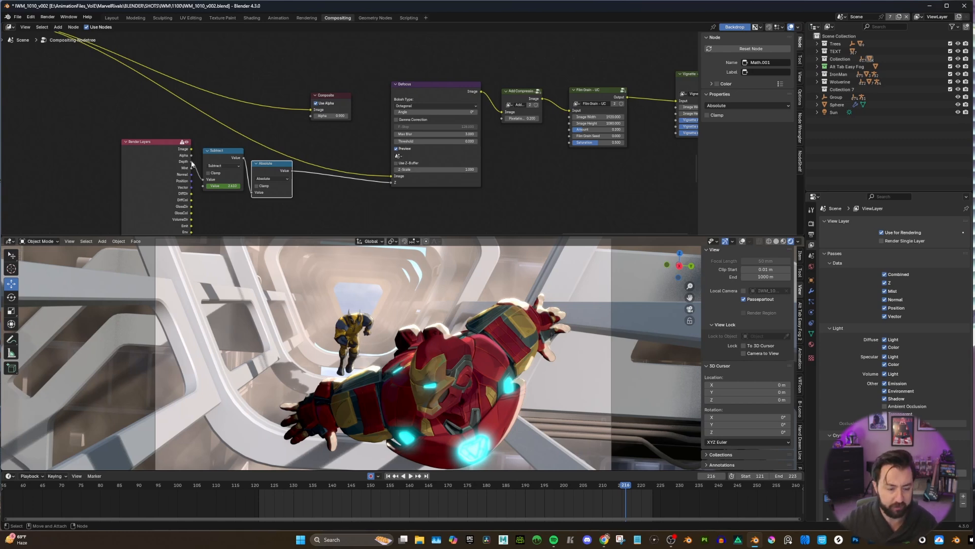
pyautogui.moveTo(191, 161); pyautogui.dragTo(317, 111)
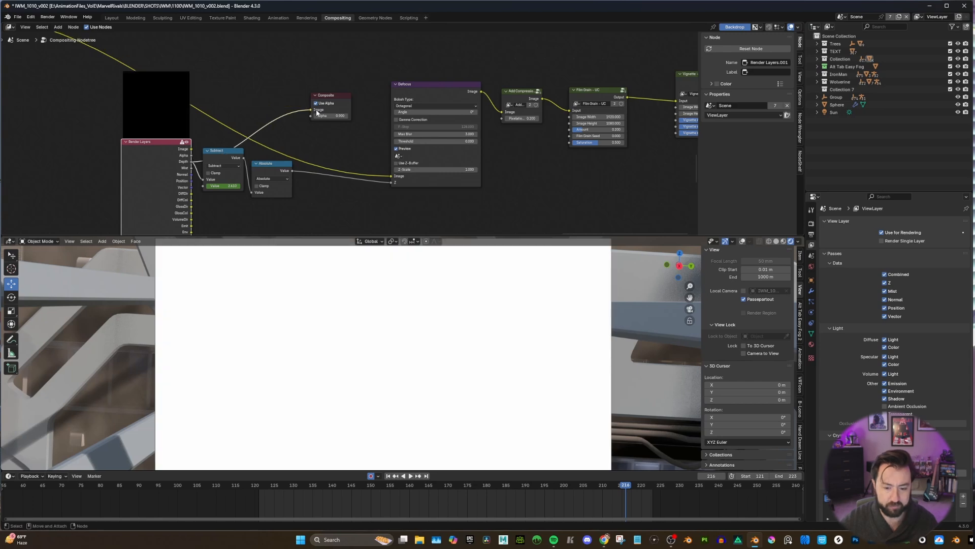
pyautogui.moveTo(220, 159); pyautogui.dragTo(311, 110)
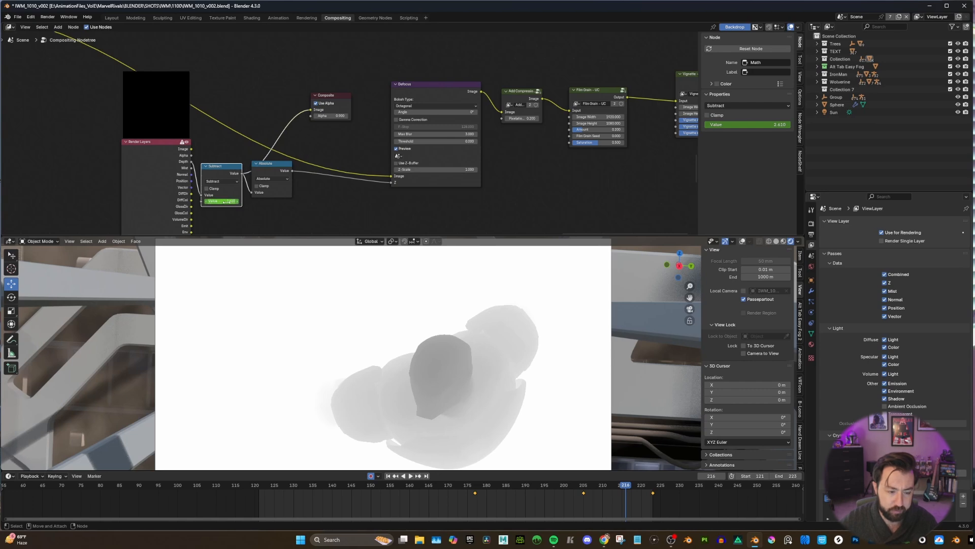
pyautogui.moveTo(219, 198); pyautogui.dragTo(308, 112)
pyautogui.press('Escape')
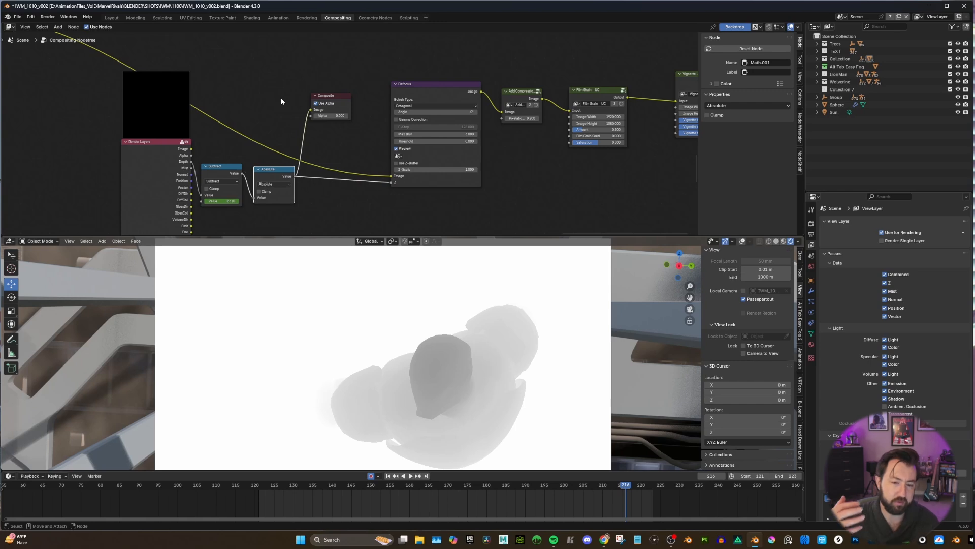
pyautogui.press('Home')
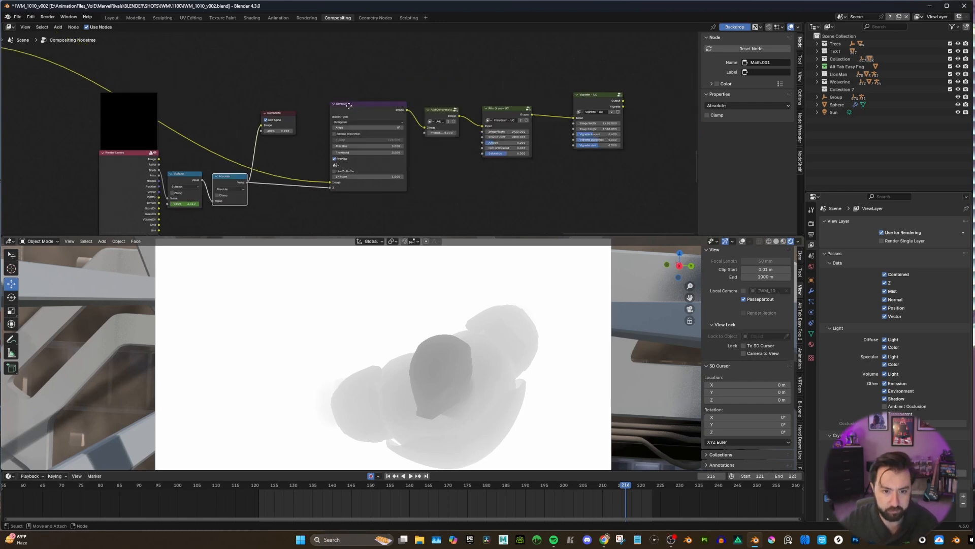
# Move the Composite node above and beyond the Defocus node and connect the Defocus Image output to it.
pyautogui.moveTo(352, 107); pyautogui.dragTo(329, 107)
pyautogui.moveTo(321, 120); pyautogui.dragTo(307, 111, button='middle')
pyautogui.scroll(2, 306, 112)
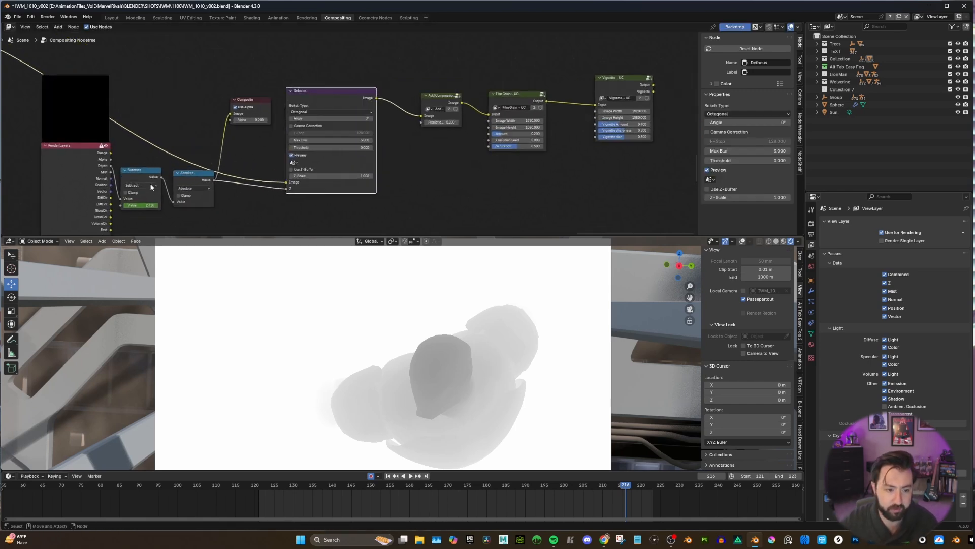
pyautogui.moveTo(287, 190); pyautogui.dragTo(272, 199, button='middle')
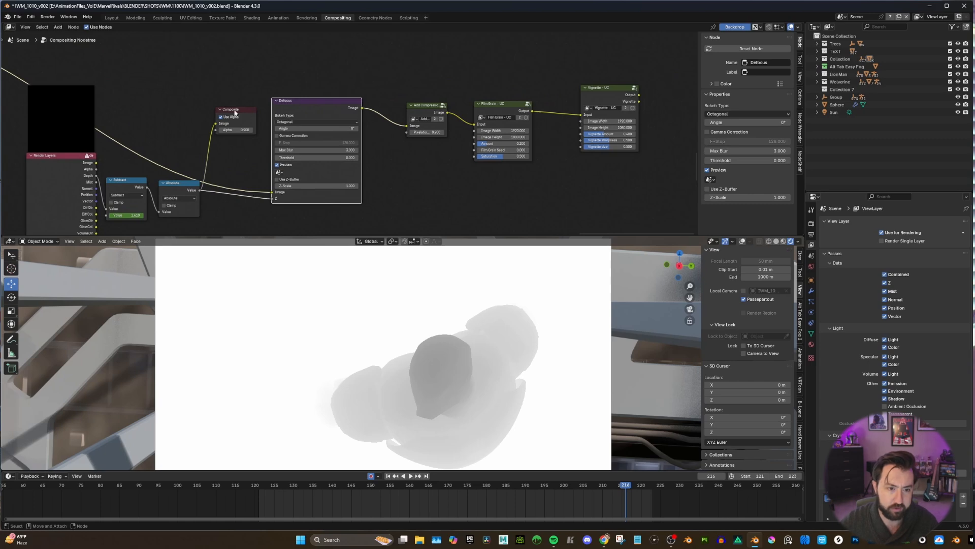
pyautogui.moveTo(231, 116); pyautogui.dragTo(394, 69)
pyautogui.moveTo(242, 129); pyautogui.dragTo(275, 158, button='middle')
pyautogui.scroll(-5, 345, 148)
pyautogui.scroll(2, 274, 160)
pyautogui.moveTo(335, 124); pyautogui.dragTo(350, 95)
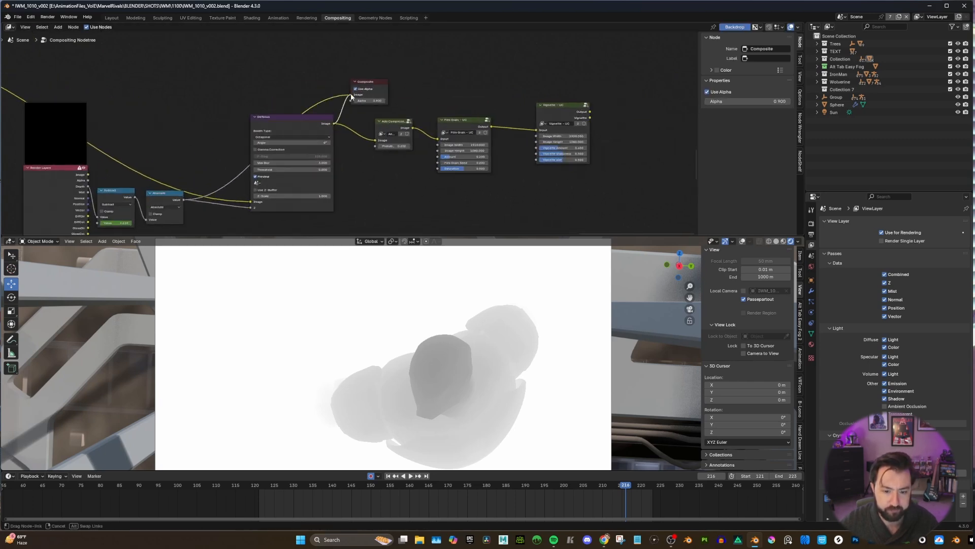
pyautogui.scroll(3, 229, 130)
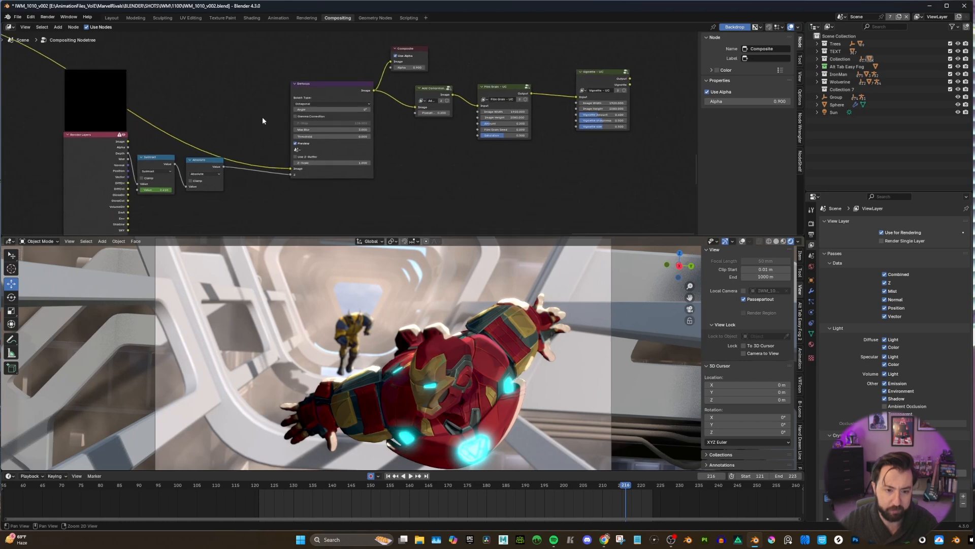
# Compare Max Blur values of 1 and 8 on the Defocus node, return to 1, and restore it to 3.
pyautogui.click(340, 127)
pyautogui.write('1')
pyautogui.press('Return')
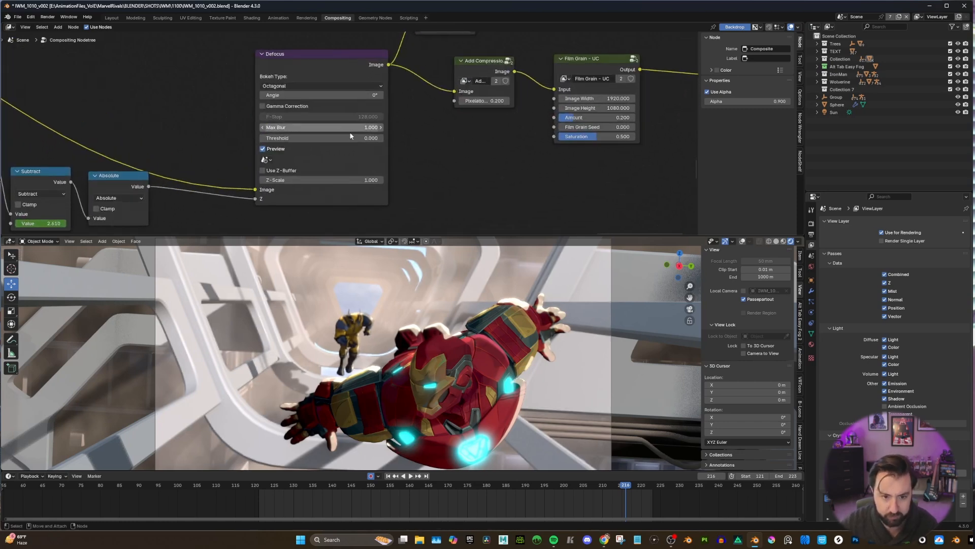
pyautogui.click(350, 128)
pyautogui.write('8')
pyautogui.press('Return')
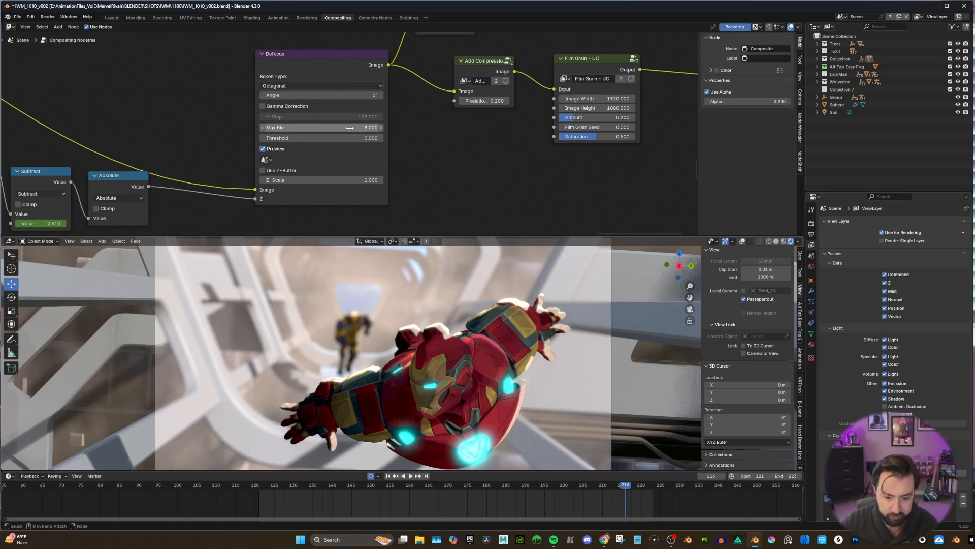
pyautogui.click(356, 128)
pyautogui.write('1')
pyautogui.press('Return')
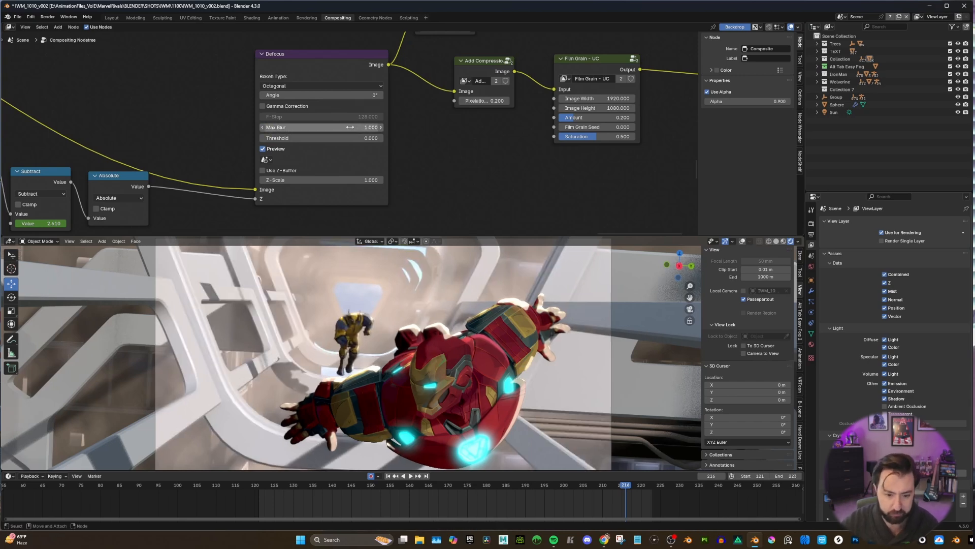
pyautogui.click(351, 127)
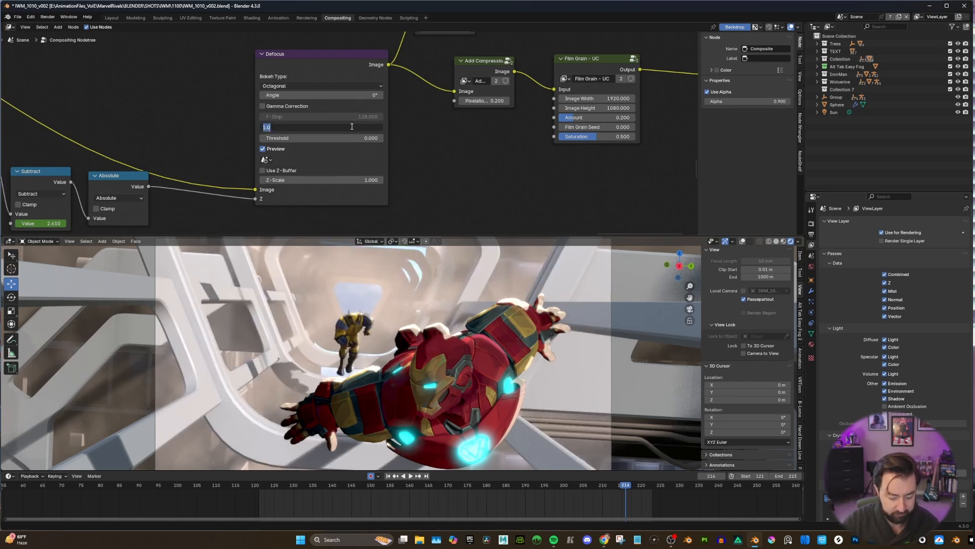
pyautogui.write('3')
pyautogui.press('Return')
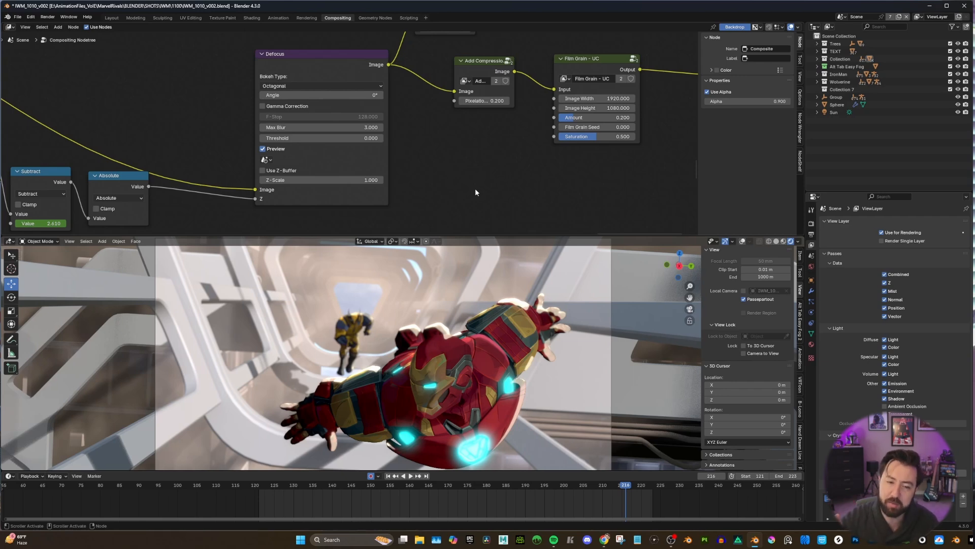
# Try a stronger Defocus Max Blur of 8, and set it back to 3.
pyautogui.scroll(-3, 384, 133)
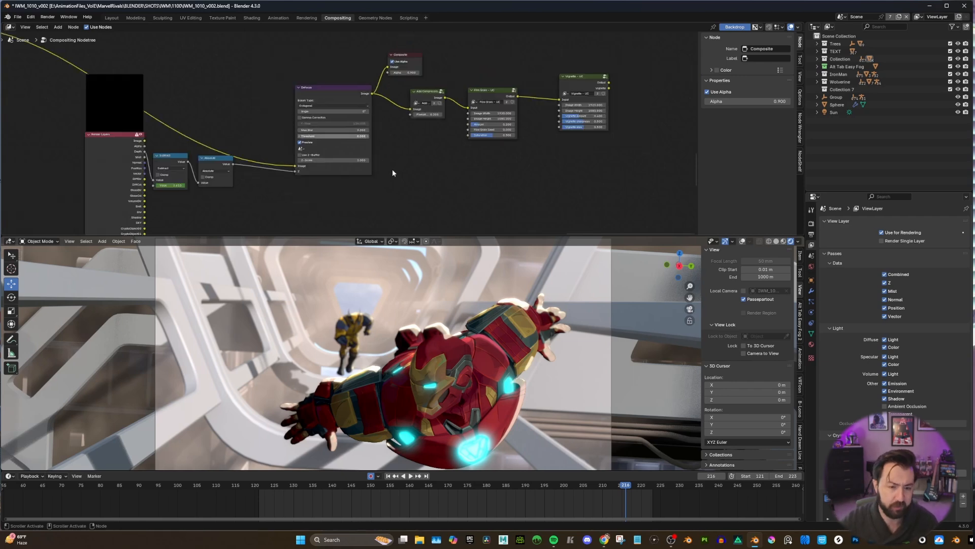
pyautogui.scroll(2, 392, 168)
pyautogui.click(332, 132)
pyautogui.write('8')
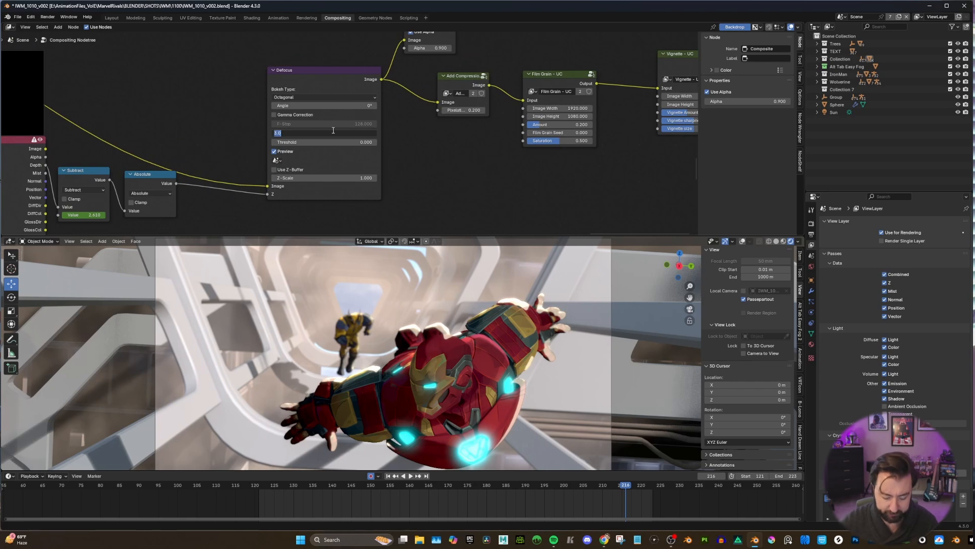
pyautogui.press('Return')
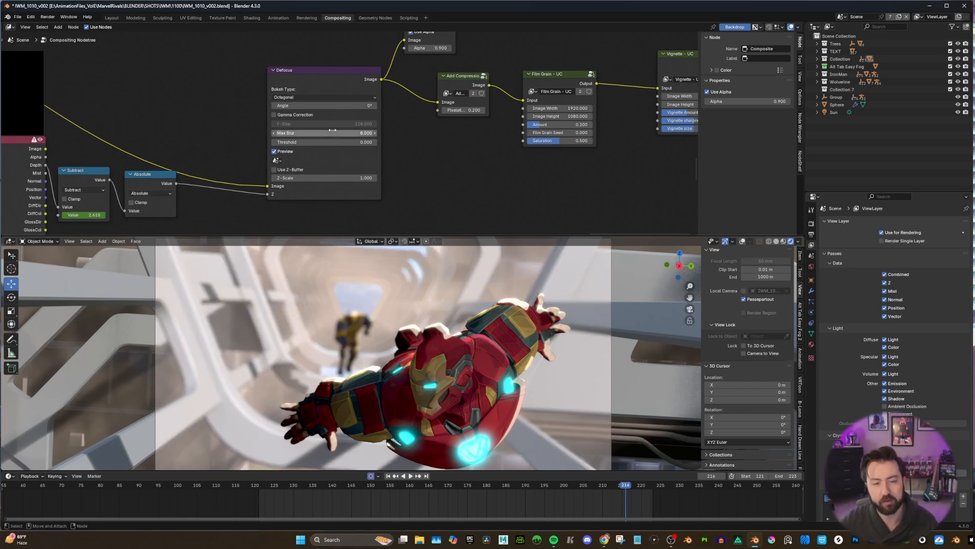
pyautogui.click(332, 132)
pyautogui.write('3')
pyautogui.press('Return')
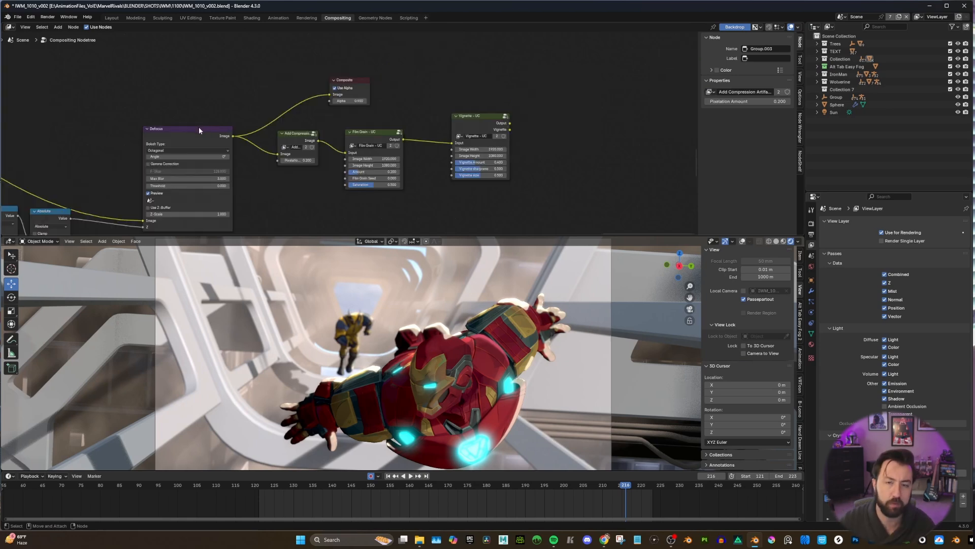
# Select the Add Compression Artifacts group node after Defocus and widen it to show its full name.
pyautogui.scroll(2, 309, 150)
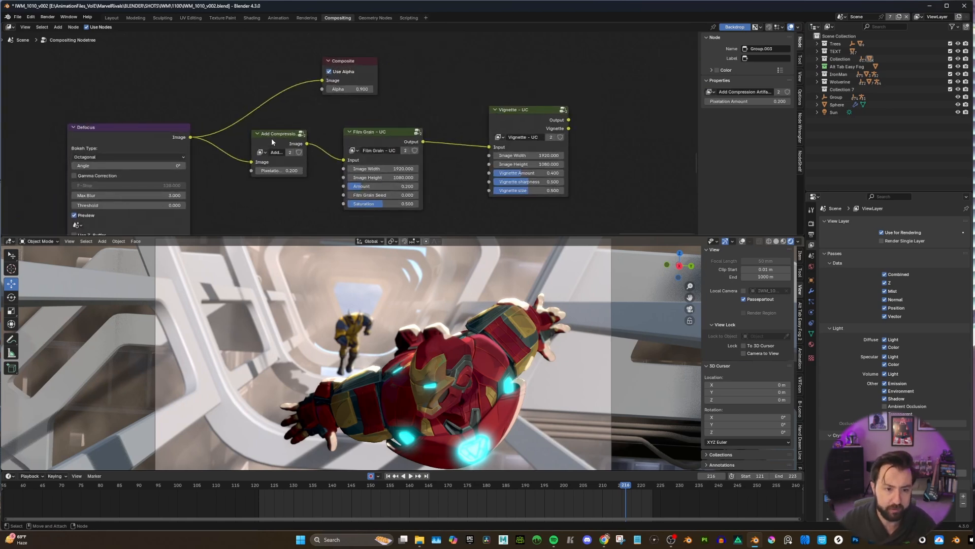
pyautogui.click(274, 140)
pyautogui.moveTo(288, 142); pyautogui.dragTo(276, 146, button='middle')
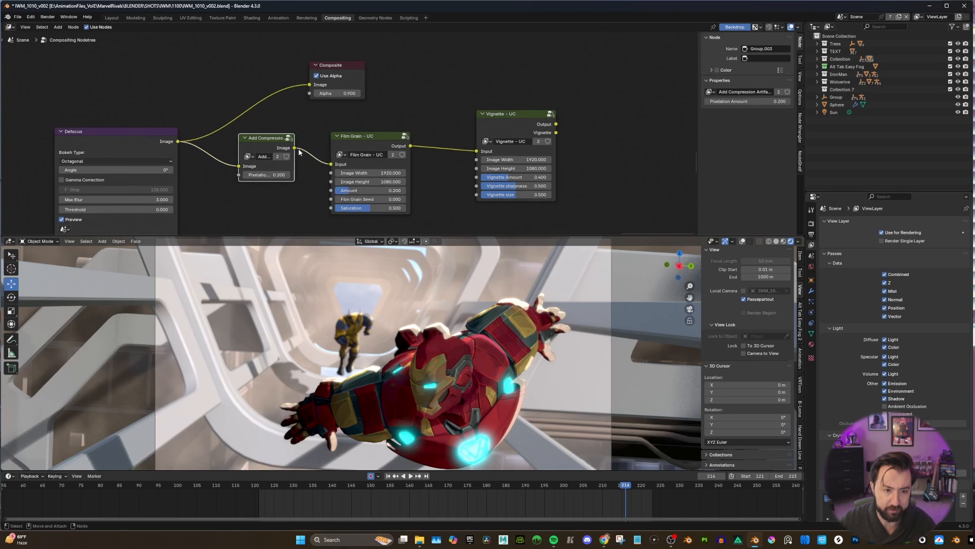
pyautogui.moveTo(243, 147); pyautogui.dragTo(215, 147)
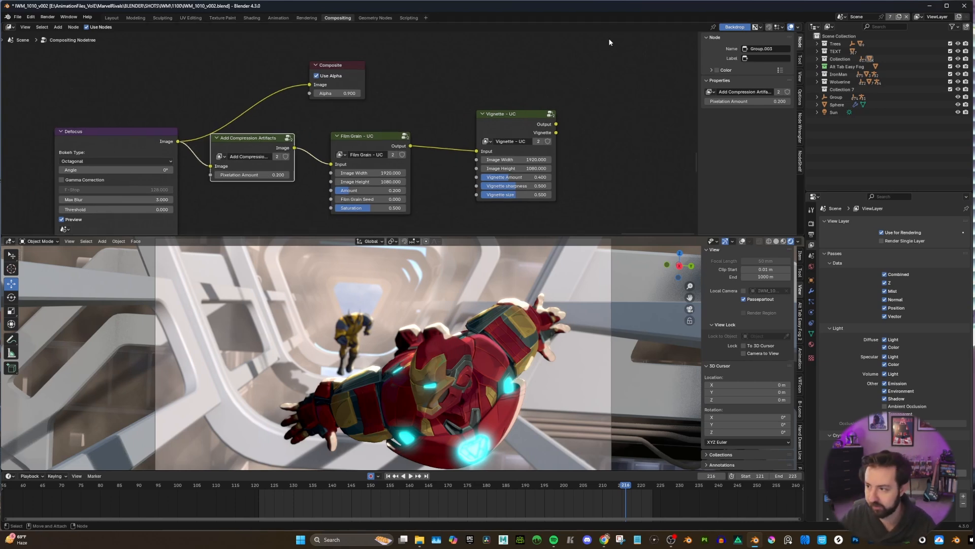
# Bring the browser window with the Patreon page for the Spirited Away in Blender project files over the compositor.
pyautogui.moveTo(974, 96); pyautogui.dragTo(416, 1)
pyautogui.moveTo(262, 106); pyautogui.dragTo(186, 106)
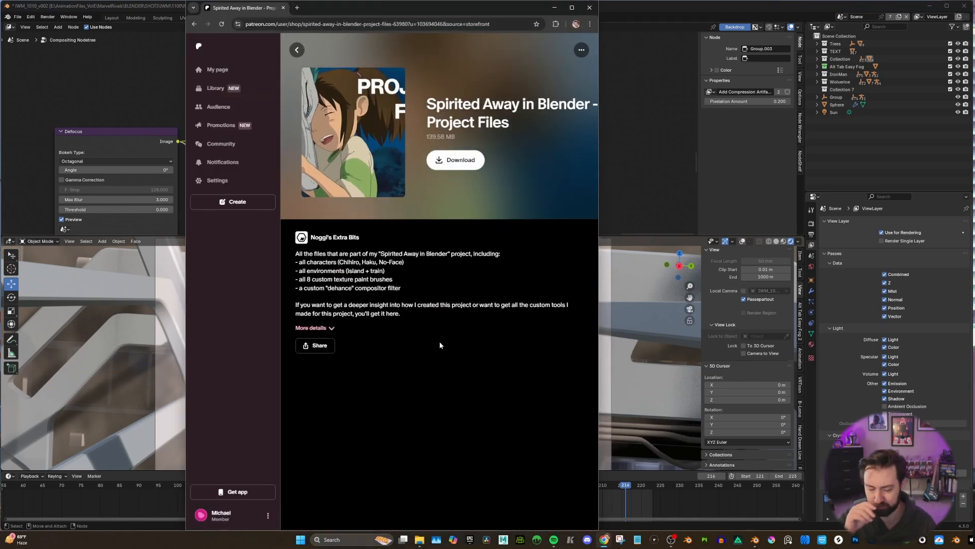
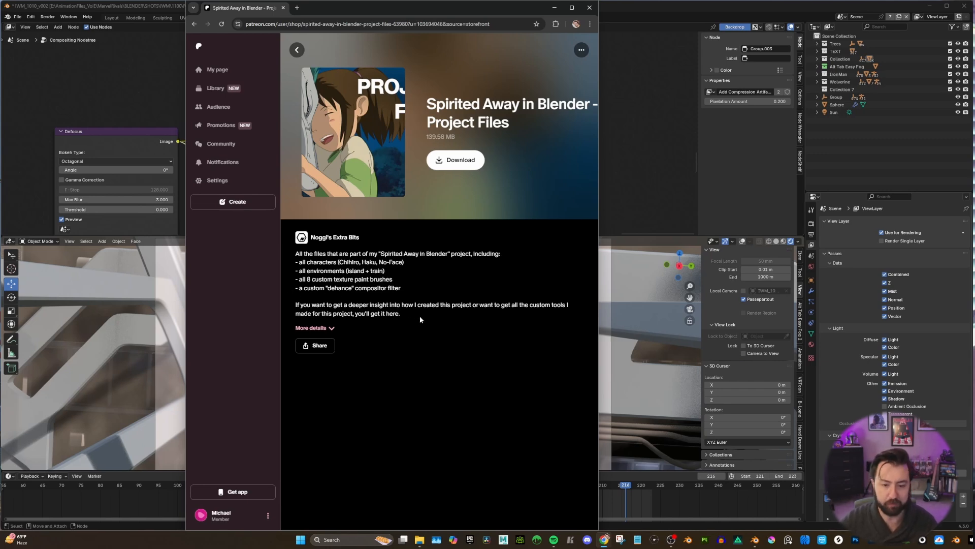
# Return to Blender and compare Composite fed by Add Compression Artifacts against Defocus directly, leaving Add Compression Artifacts connected.
pyautogui.click(555, 8)
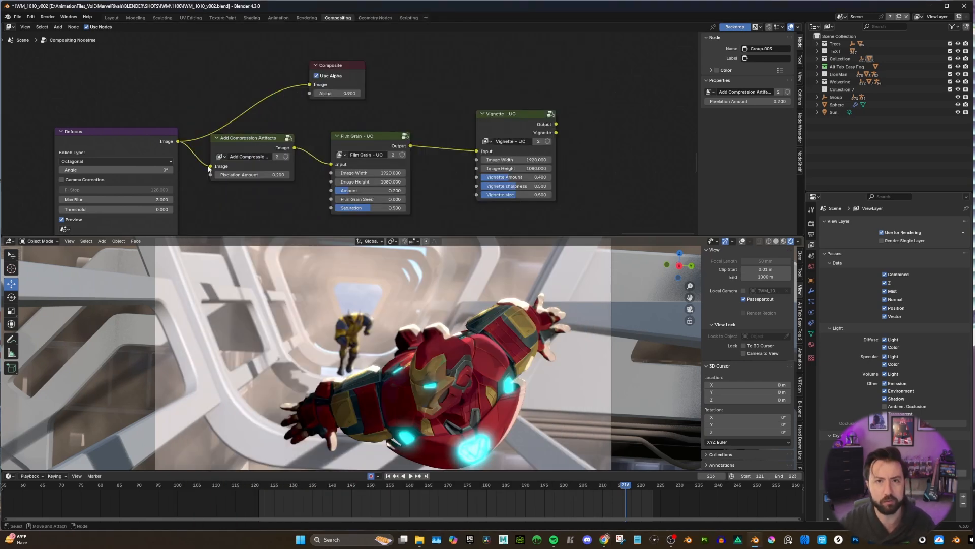
pyautogui.scroll(-2, 295, 166)
pyautogui.moveTo(275, 156); pyautogui.dragTo(288, 108)
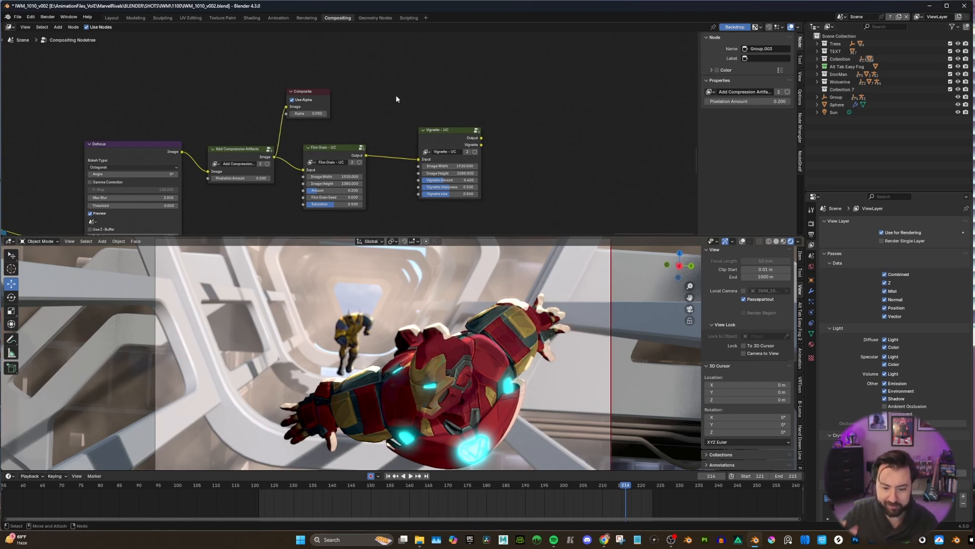
pyautogui.moveTo(182, 151); pyautogui.dragTo(286, 107)
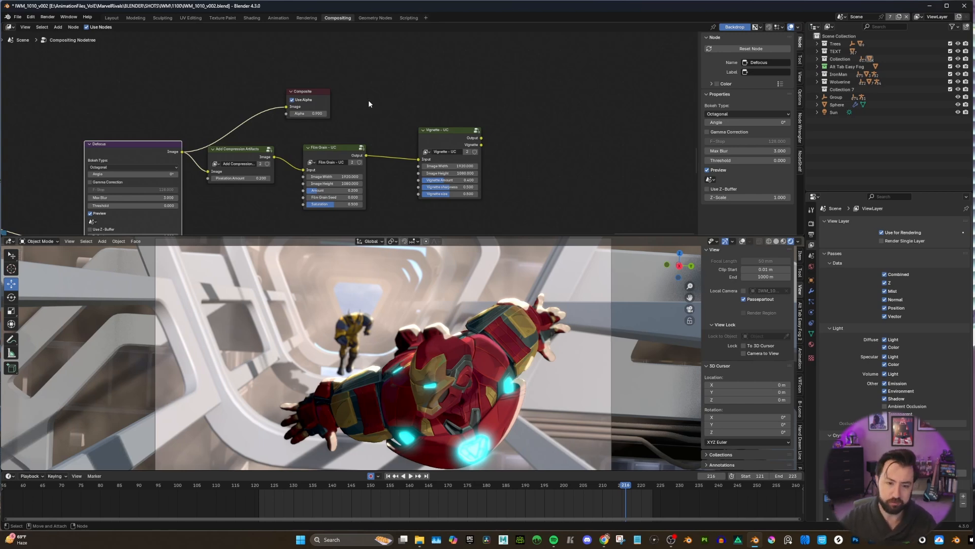
pyautogui.moveTo(275, 157); pyautogui.dragTo(286, 107)
# Connect the Film Grain - UC output to the Composite image input and move the Composite node beyond the Vignette - UC node.
pyautogui.moveTo(349, 129); pyautogui.dragTo(364, 97, button='middle')
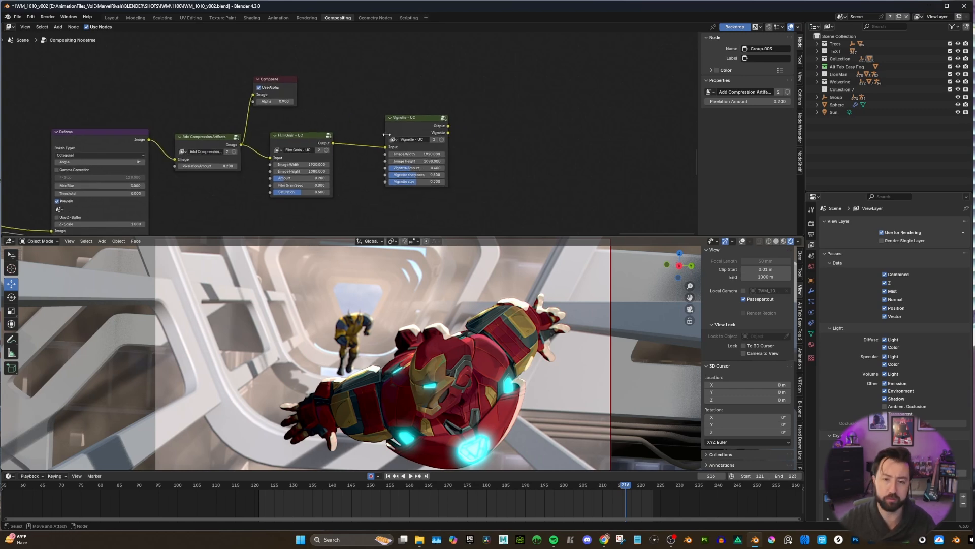
pyautogui.scroll(2, 346, 124)
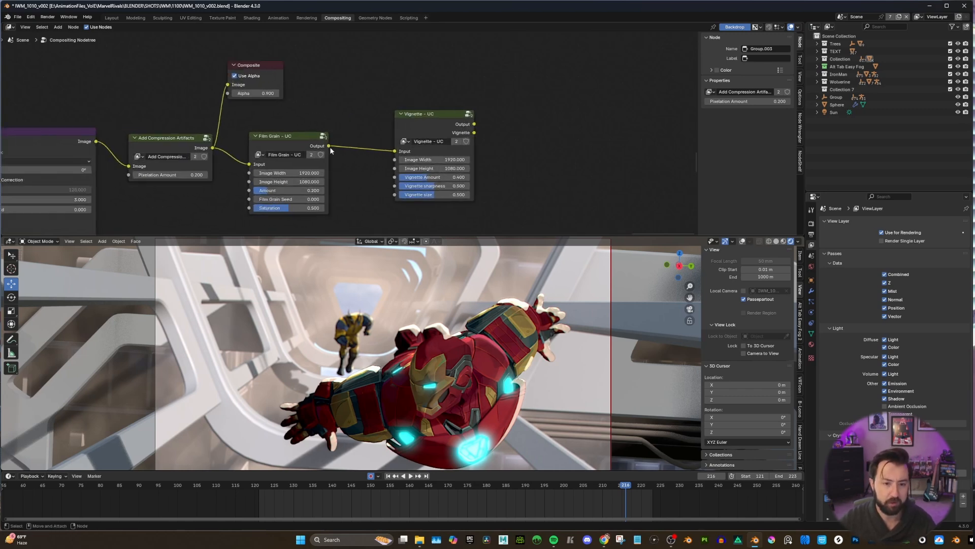
pyautogui.moveTo(330, 145); pyautogui.dragTo(227, 83)
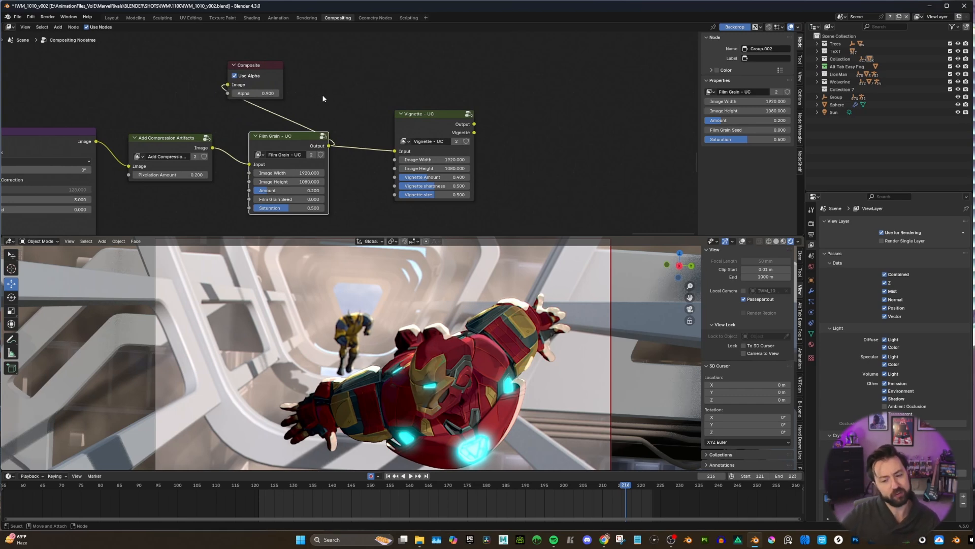
pyautogui.click(268, 64)
pyautogui.moveTo(268, 64); pyautogui.dragTo(577, 78)
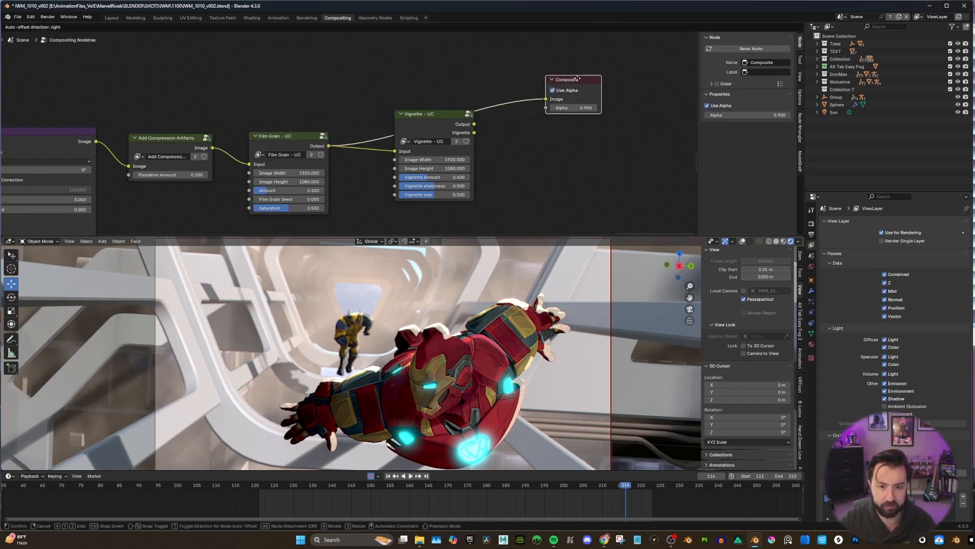
pyautogui.click(578, 78)
# Connect the Vignette - UC output to Composite, compare it with the direct Film Grain - UC output, and leave the vignette connected.
pyautogui.moveTo(474, 124); pyautogui.dragTo(546, 99)
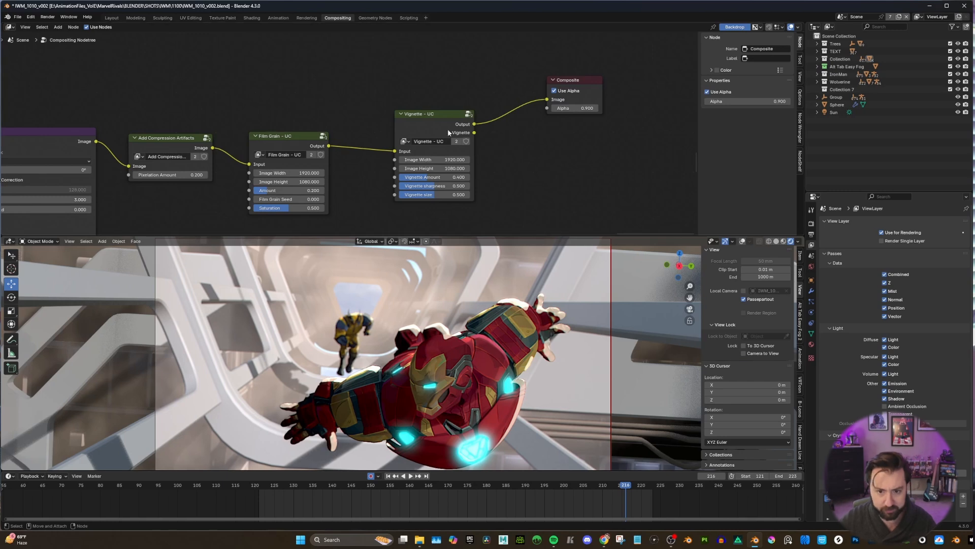
pyautogui.moveTo(329, 146); pyautogui.dragTo(548, 100)
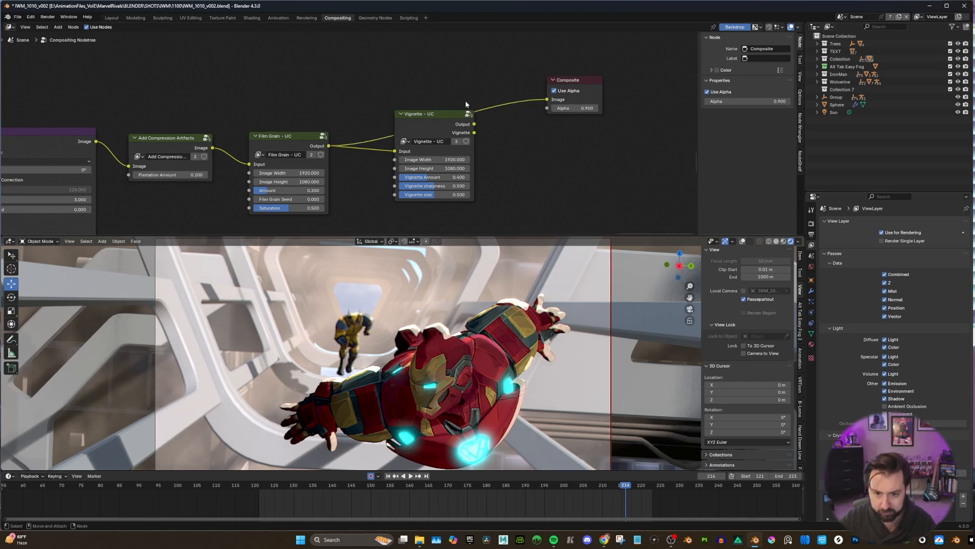
pyautogui.moveTo(474, 123); pyautogui.dragTo(548, 100)
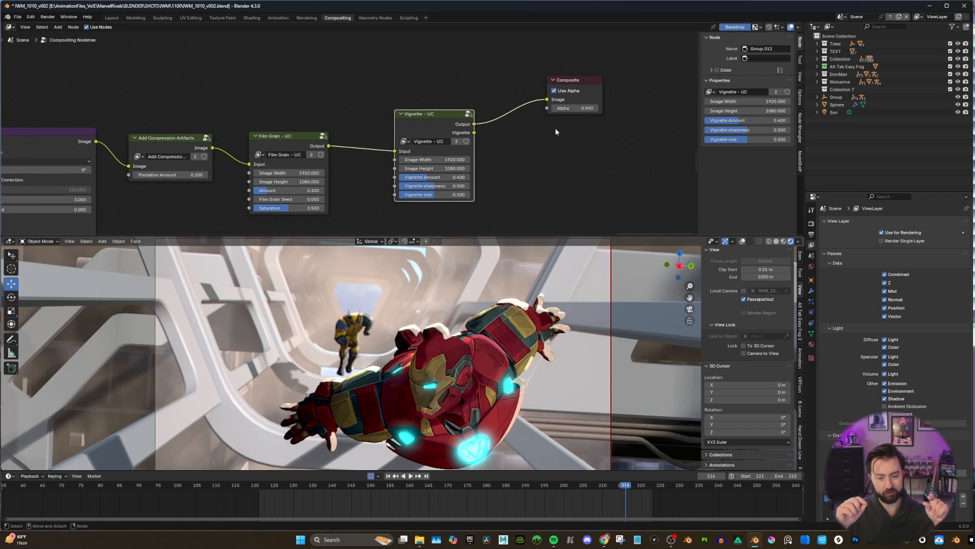
pyautogui.press('Home')
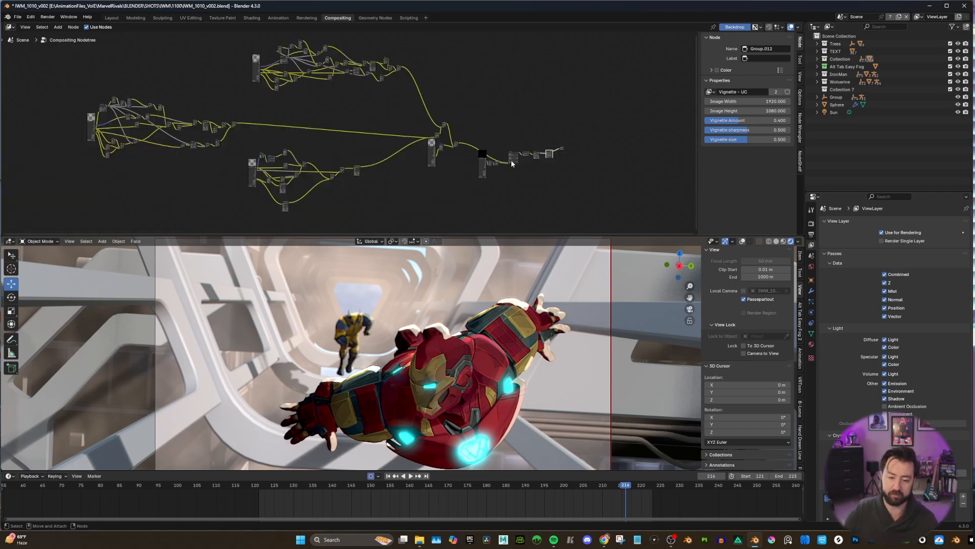